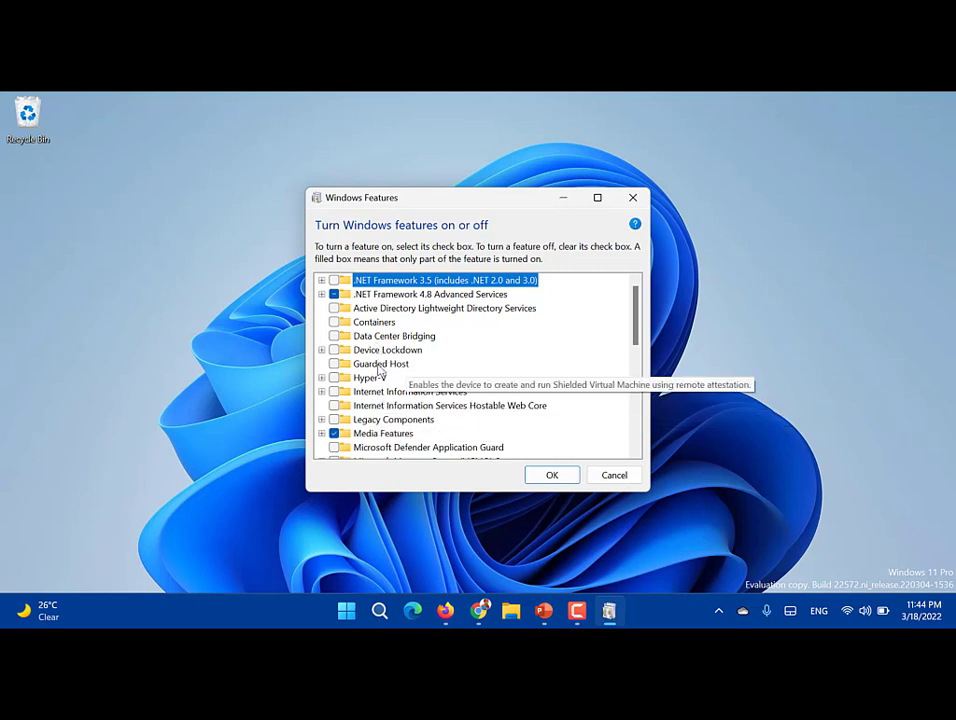
# Step: Expand Hyper-V in Windows Features to show Hyper-V Management Tools and Hyper-V Platform
pyautogui.click(370, 378)
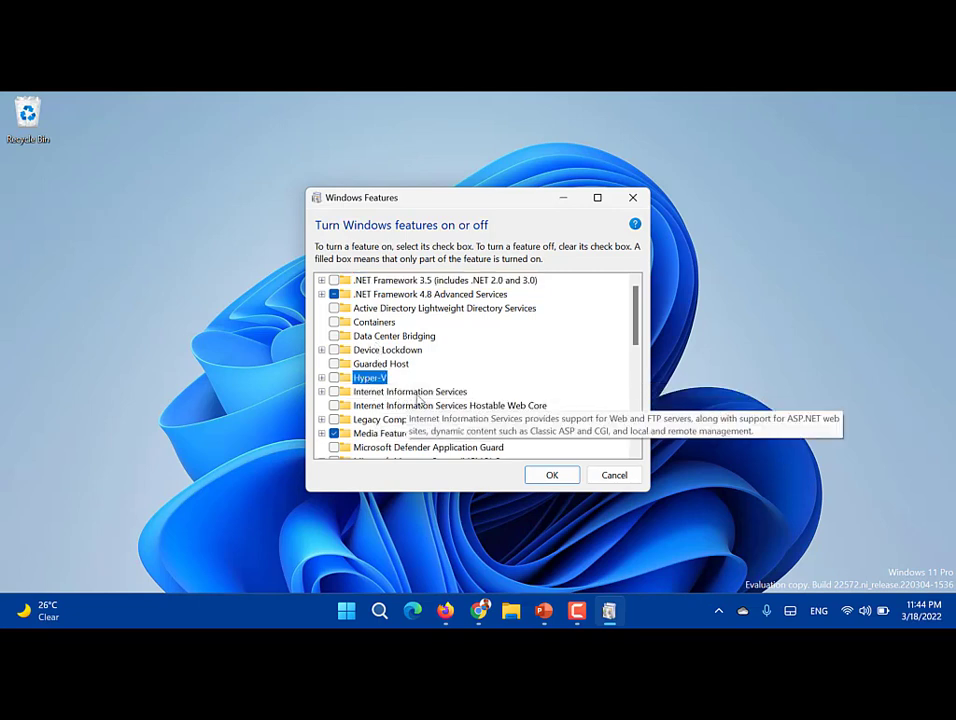
pyautogui.click(321, 378)
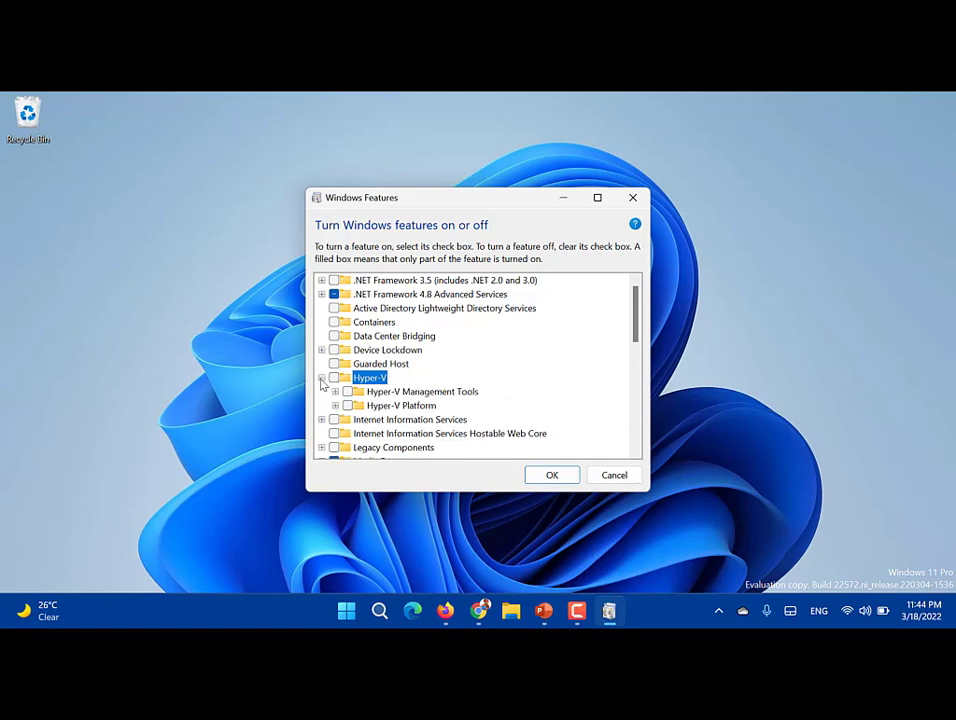
pyautogui.click(411, 406)
pyautogui.click(426, 393)
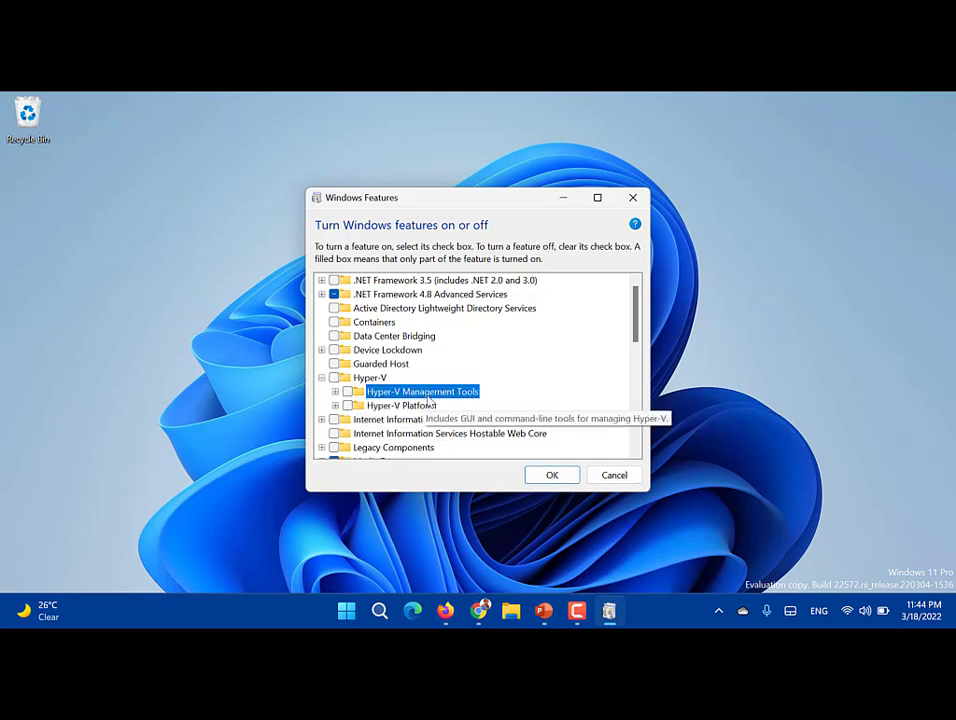
pyautogui.click(347, 612)
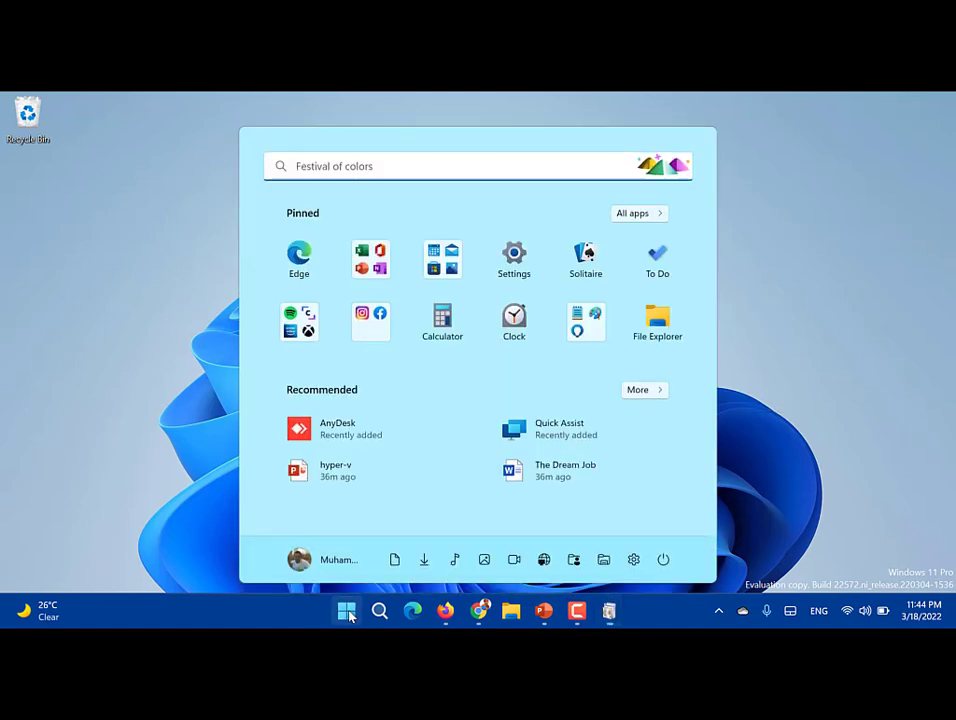
# Step: Launch System Information and confirm the OS is Windows 11 Pro on an x64-based PC
pyautogui.write('s')
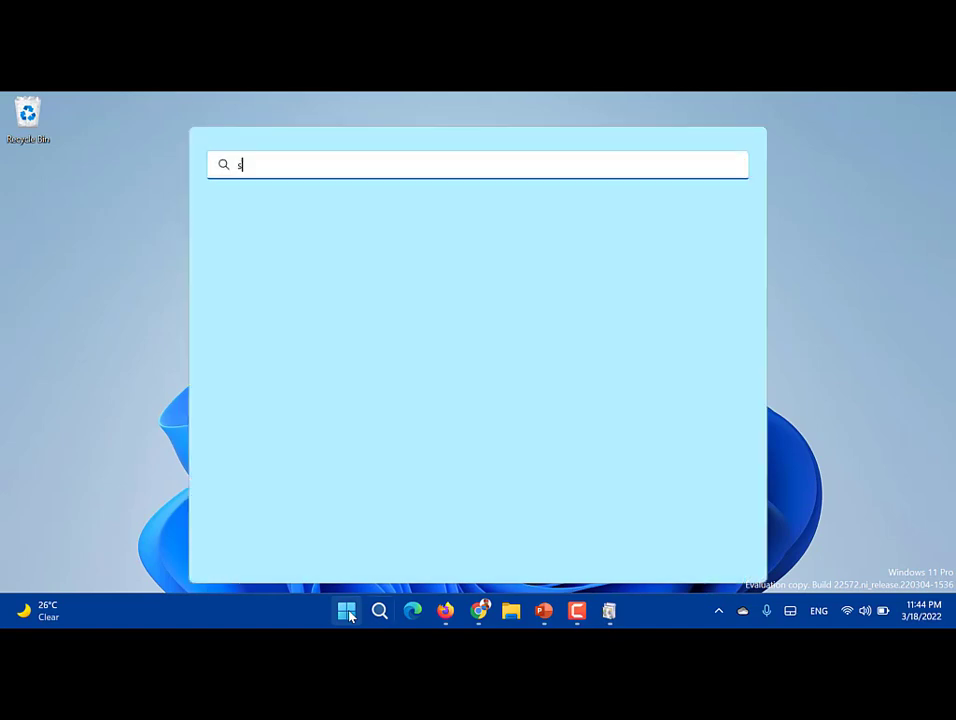
pyautogui.write('yste')
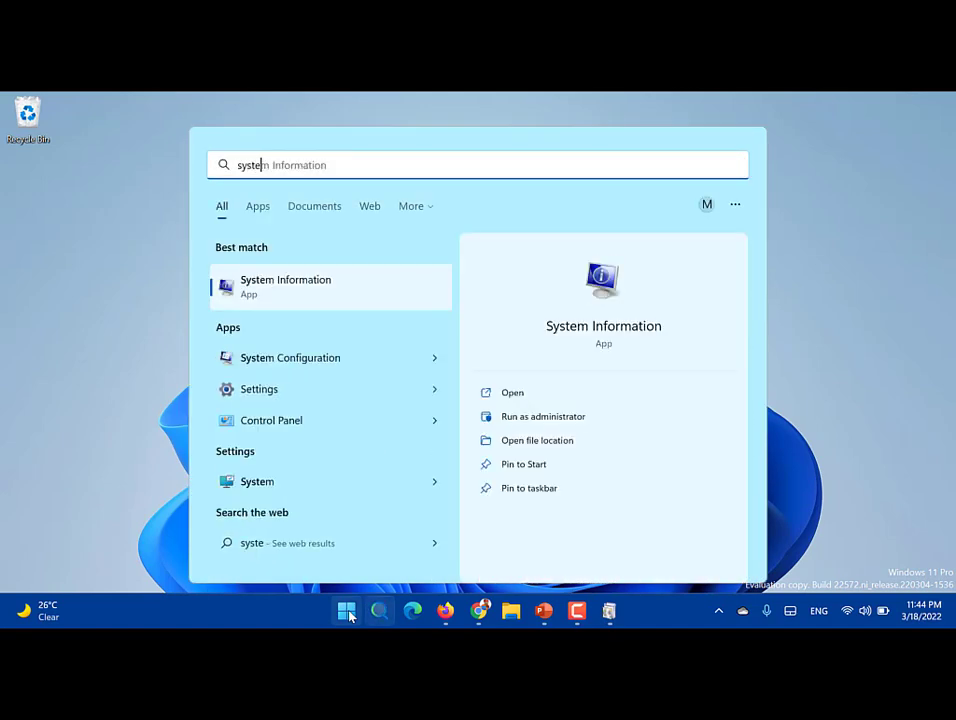
pyautogui.click(344, 310)
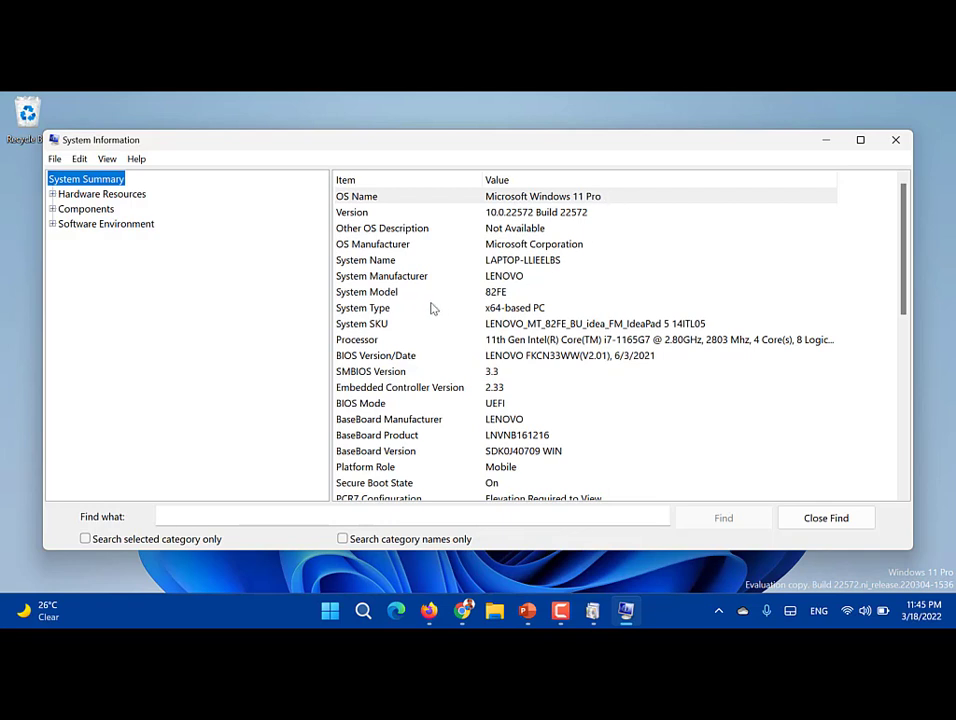
pyautogui.click(427, 310)
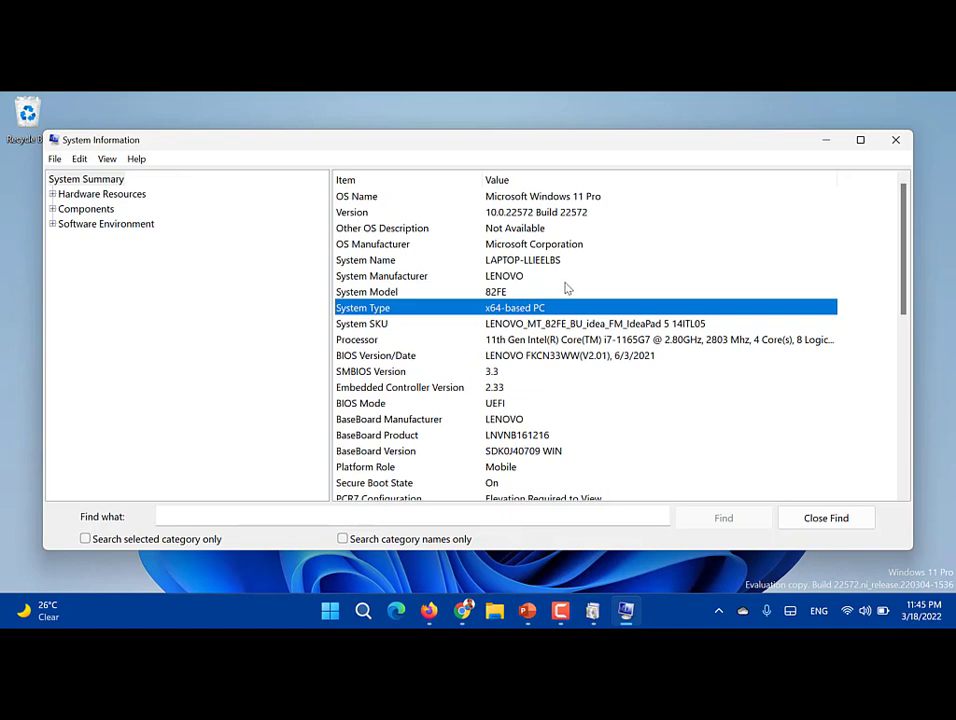
pyautogui.click(603, 198)
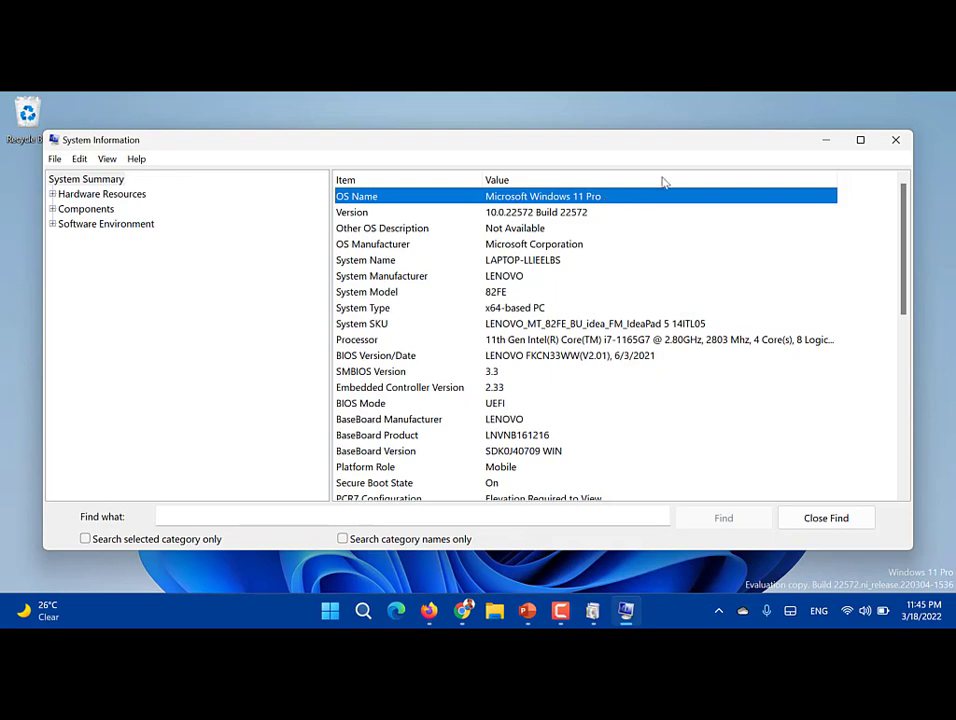
# Step: Open Activation settings and confirm Windows 11 Pro is activated with a digital license
pyautogui.click(895, 140)
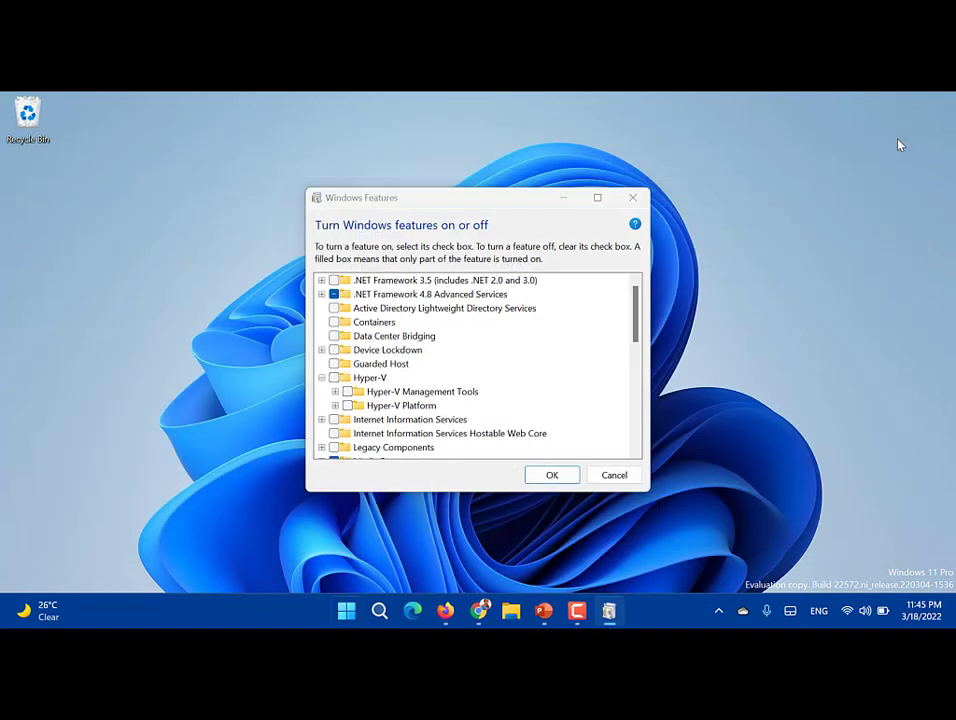
pyautogui.press('super')
pyautogui.write('acti')
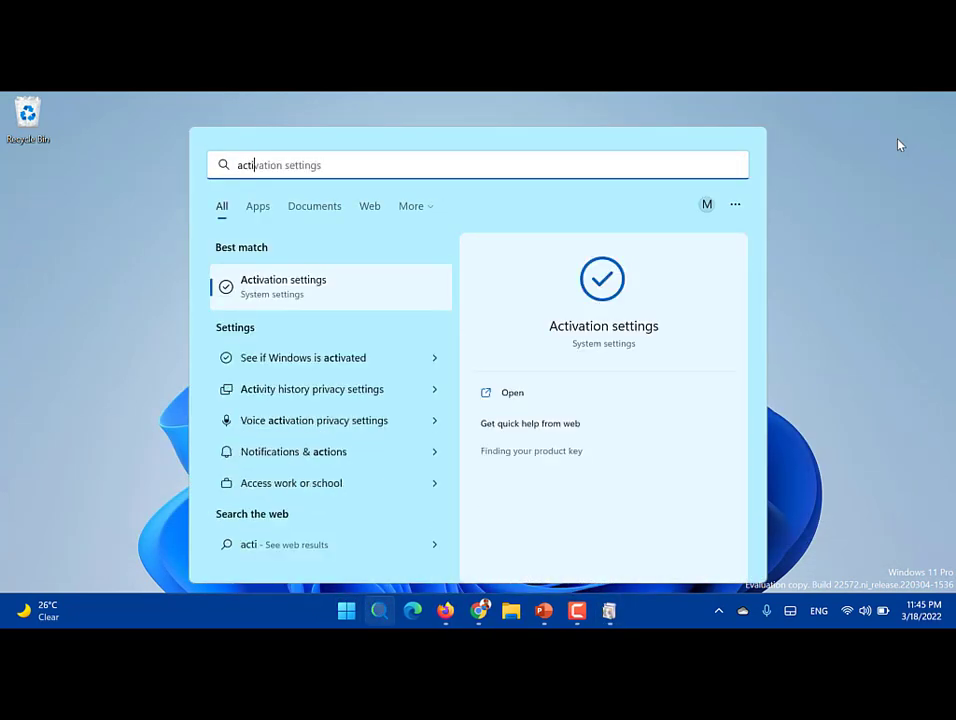
pyautogui.click(340, 289)
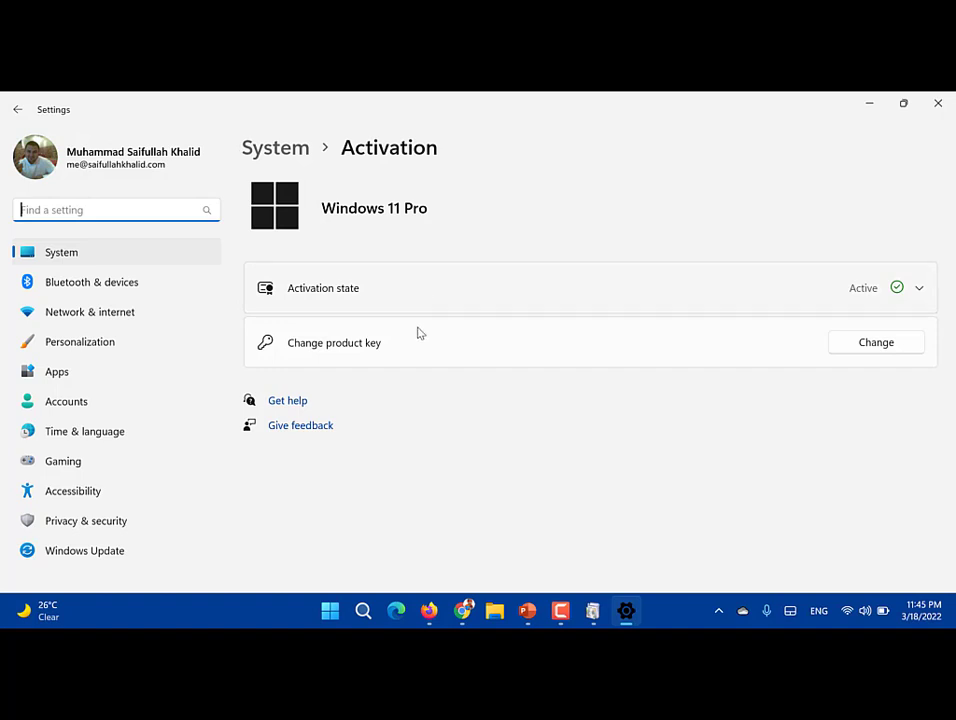
pyautogui.click(621, 441)
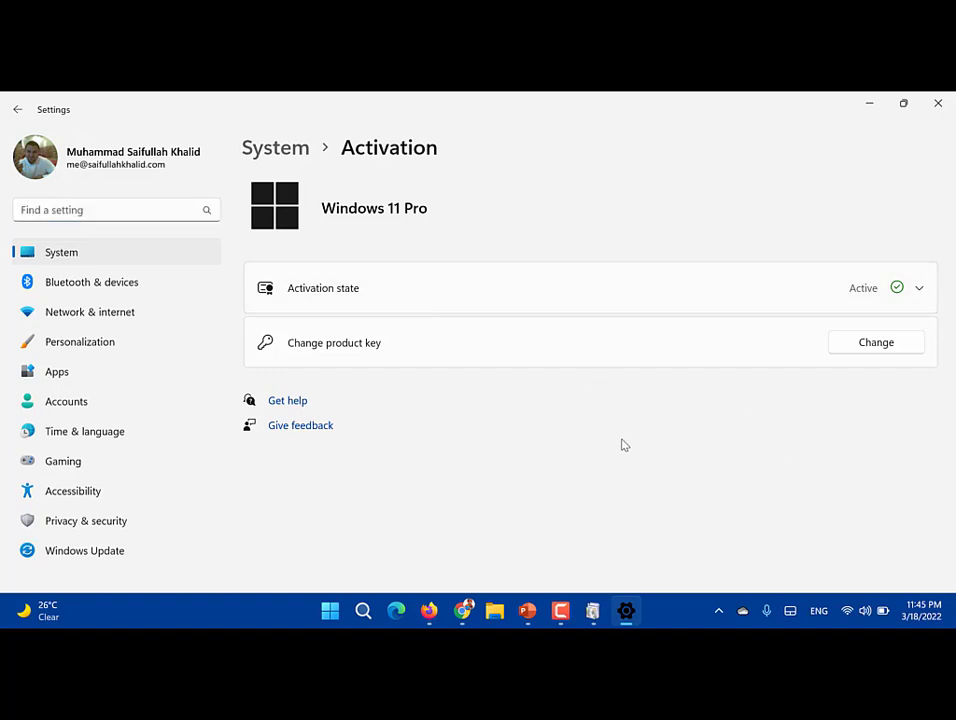
pyautogui.click(612, 303)
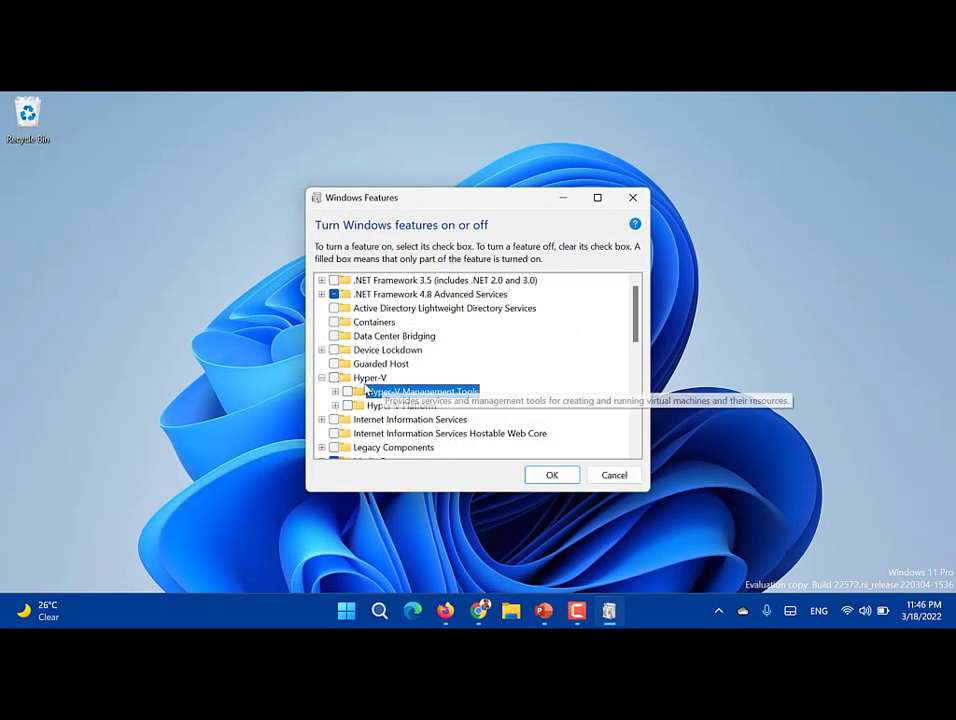
# Step: Tick Hyper-V with all its sub-features and apply the change
pyautogui.click(334, 378)
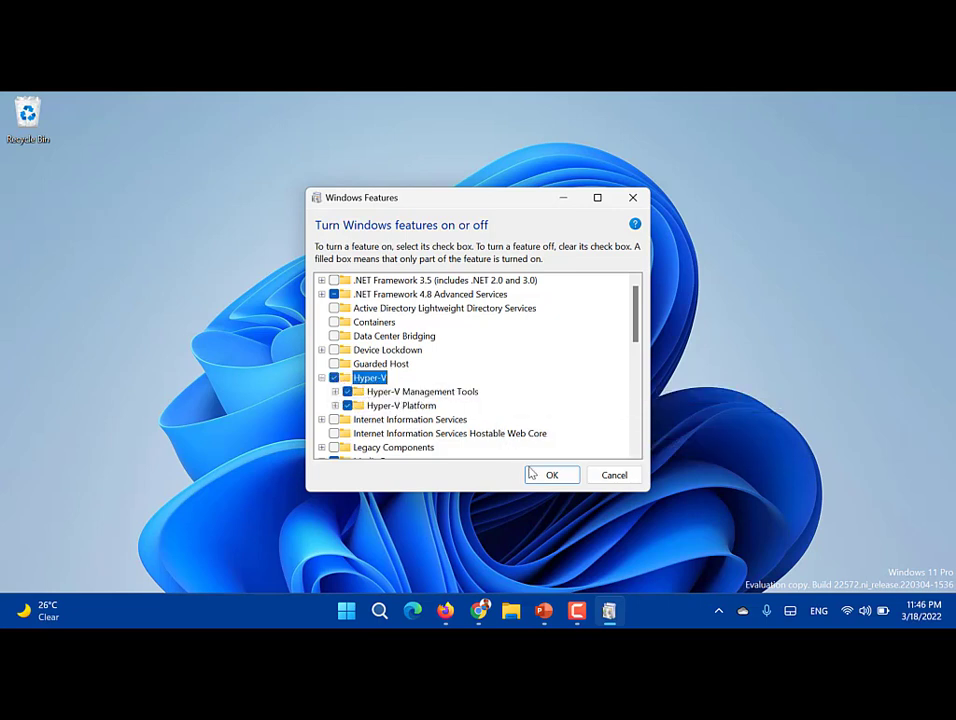
pyautogui.click(533, 477)
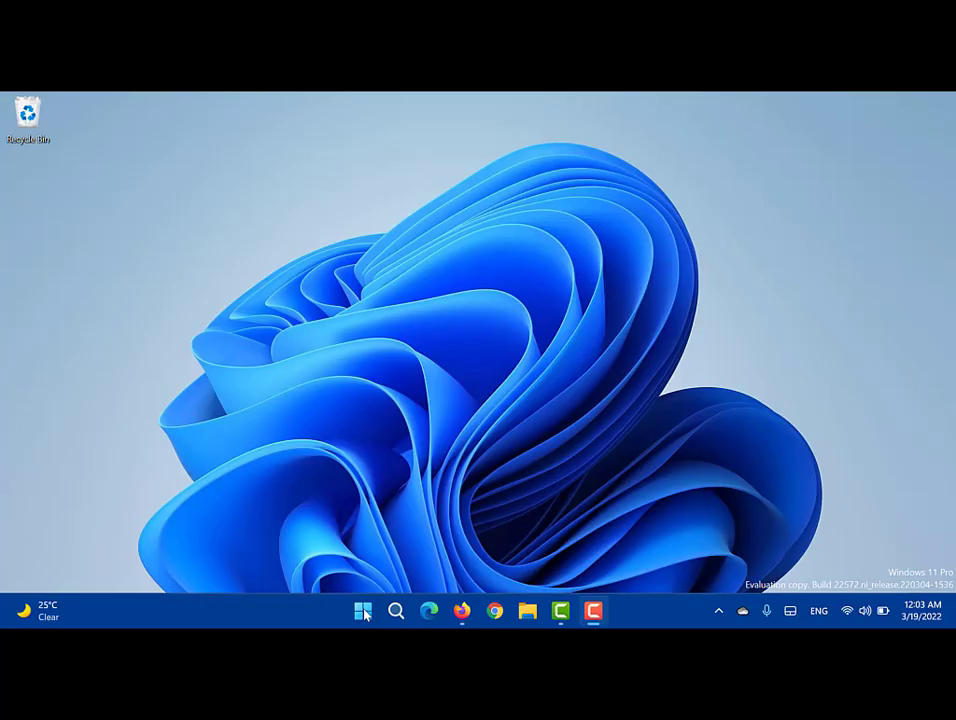
# Step: Launch Hyper-V Manager via Start search and select the local laptop host, which has no VMs
pyautogui.click(363, 611)
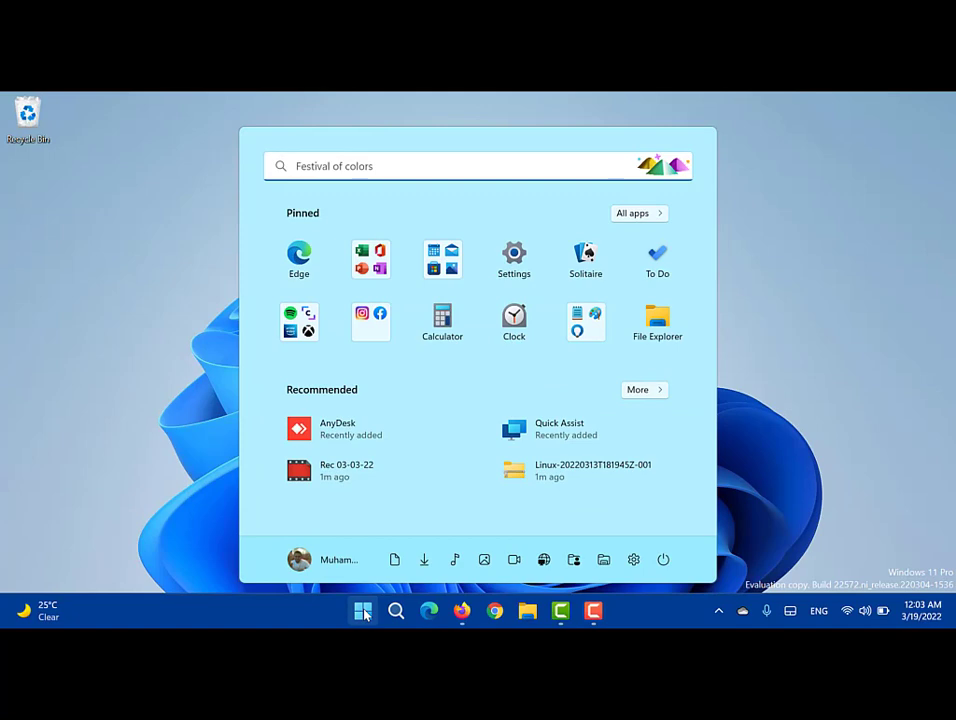
pyautogui.write('hyper')
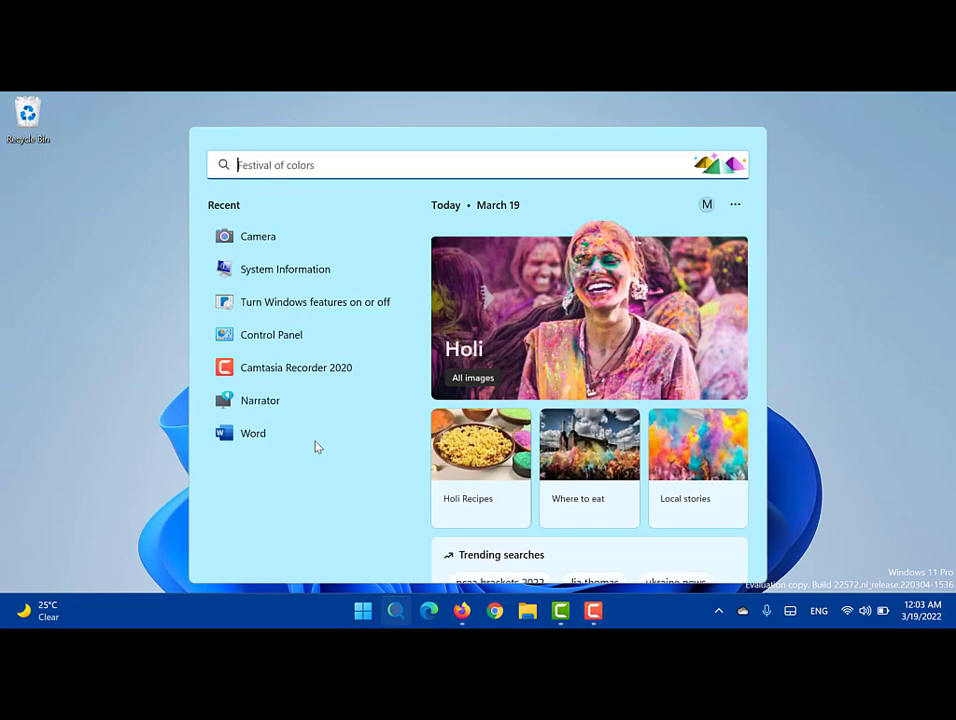
pyautogui.write('hy')
pyautogui.press('Return')
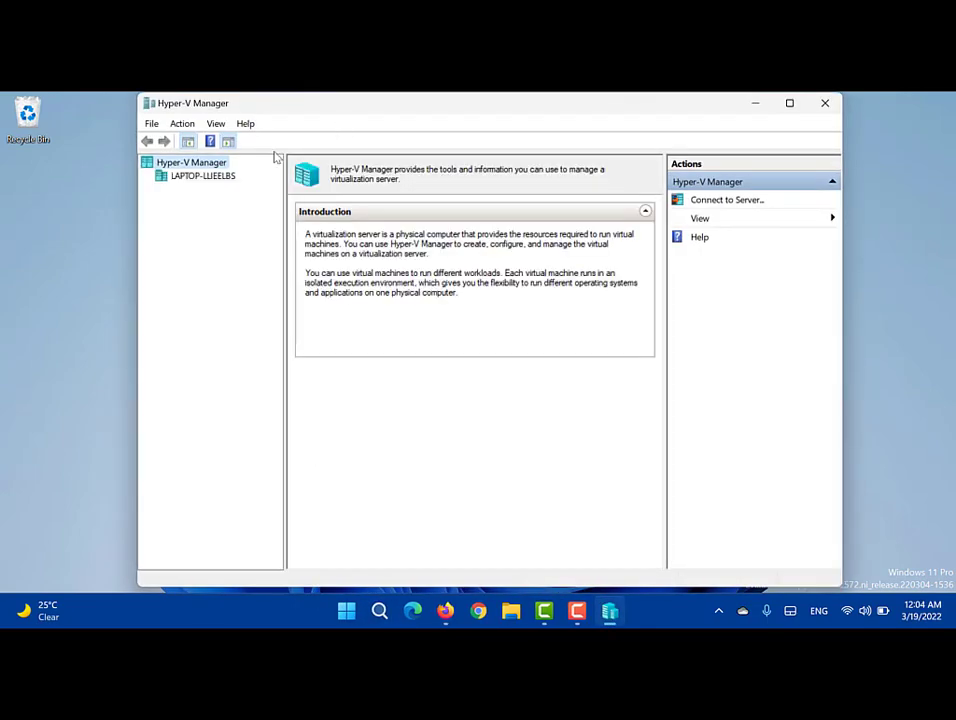
pyautogui.click(176, 182)
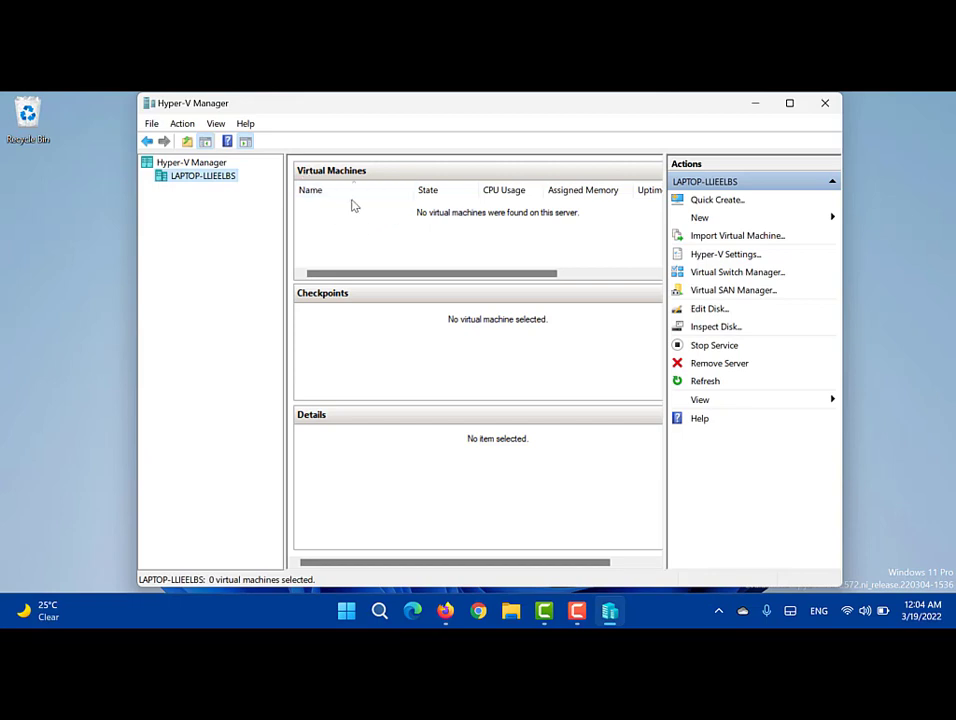
pyautogui.click(833, 220)
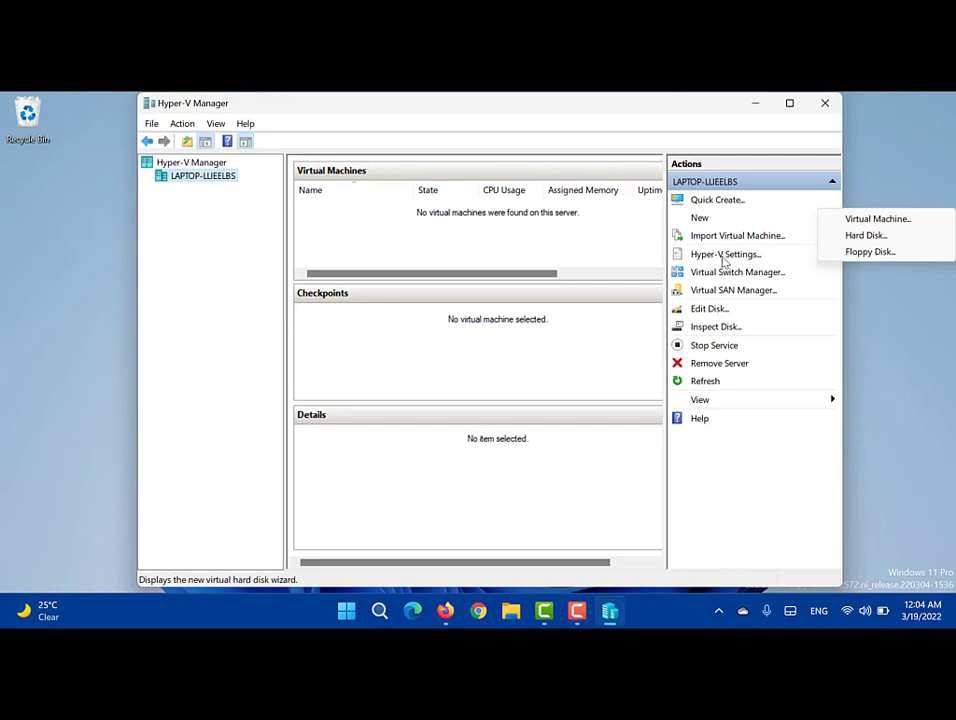
pyautogui.click(726, 256)
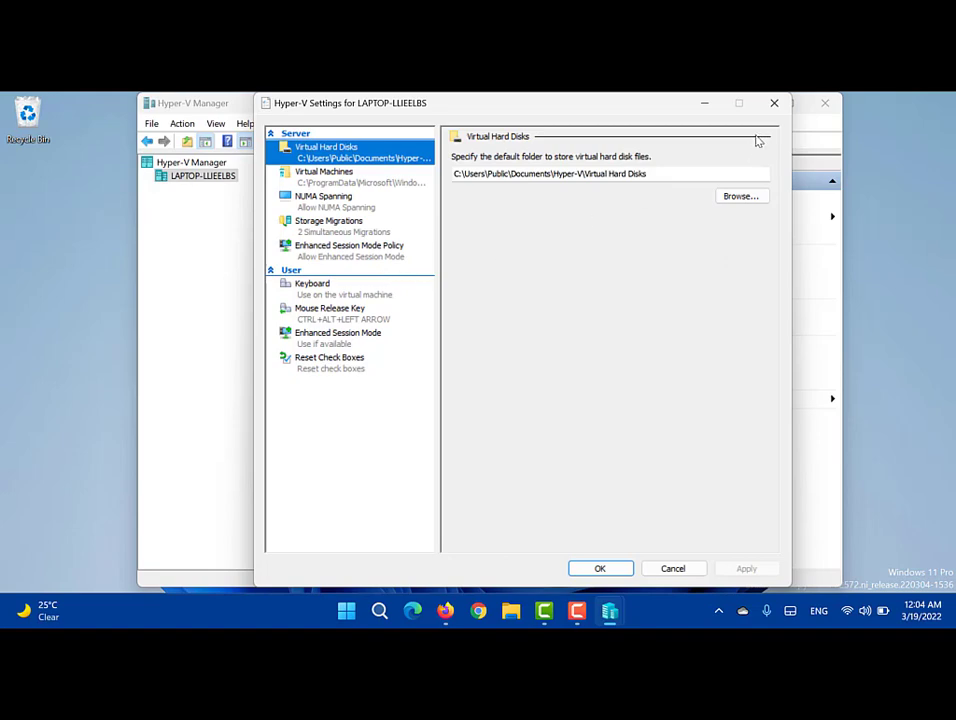
pyautogui.click(775, 104)
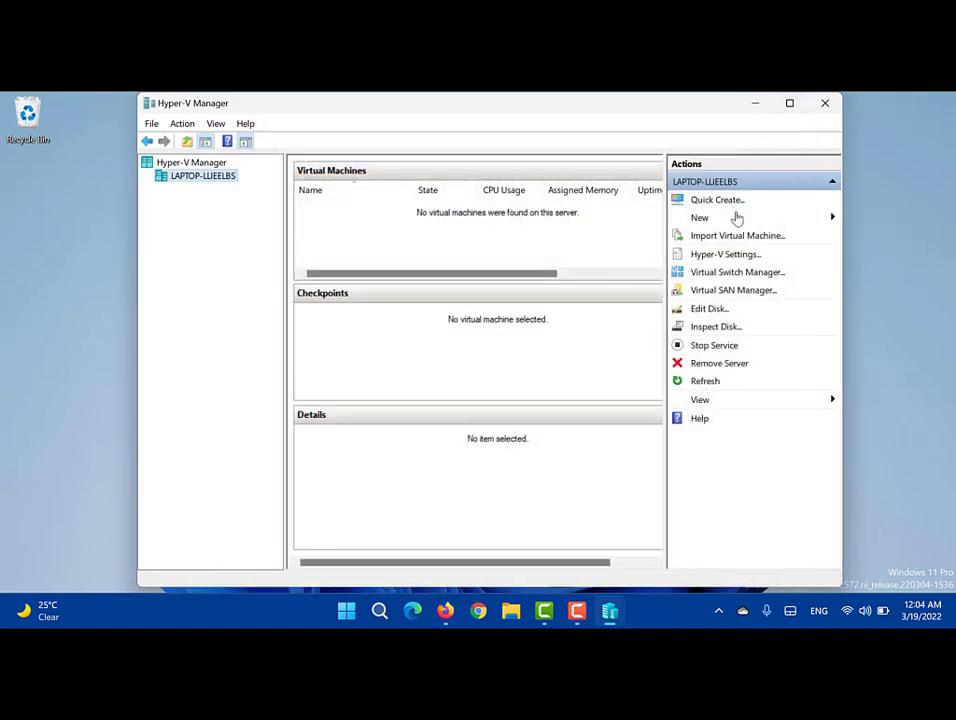
pyautogui.click(695, 280)
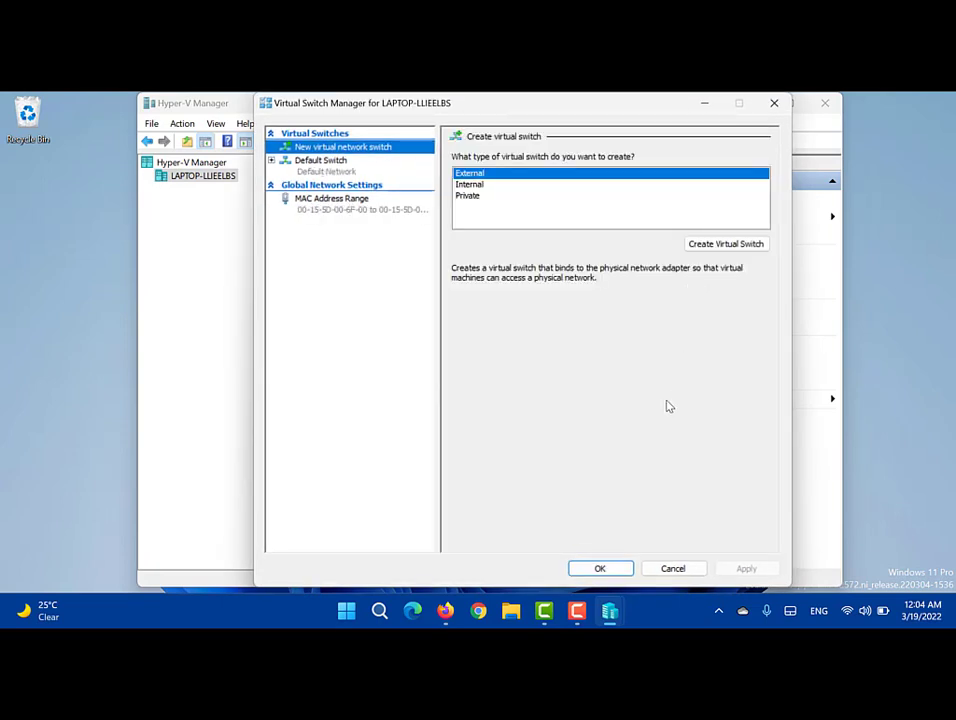
pyautogui.press('Escape')
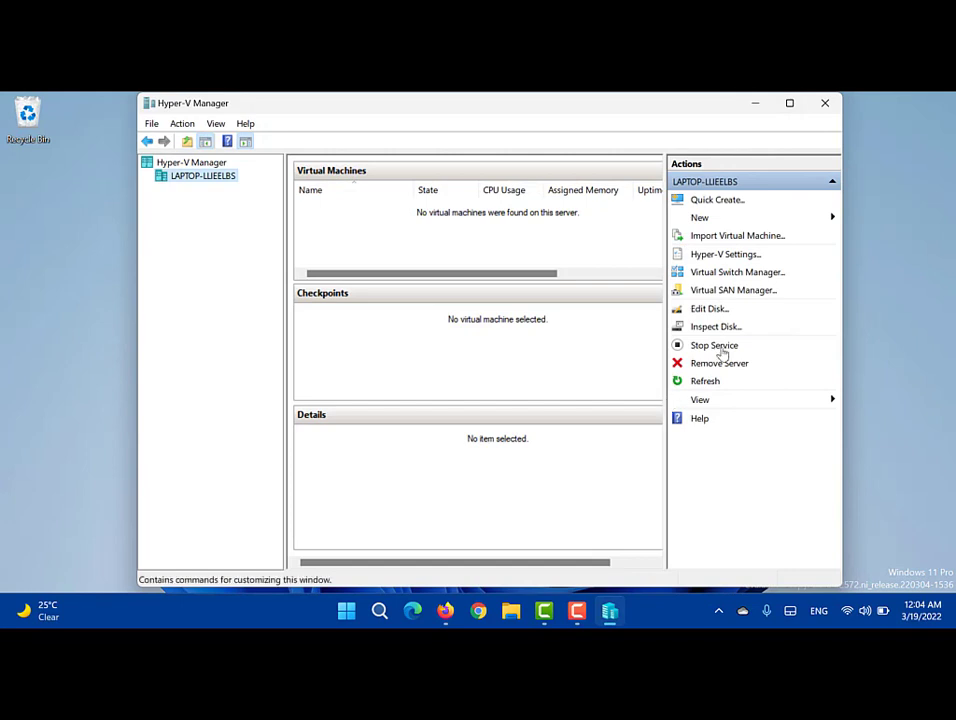
pyautogui.click(774, 298)
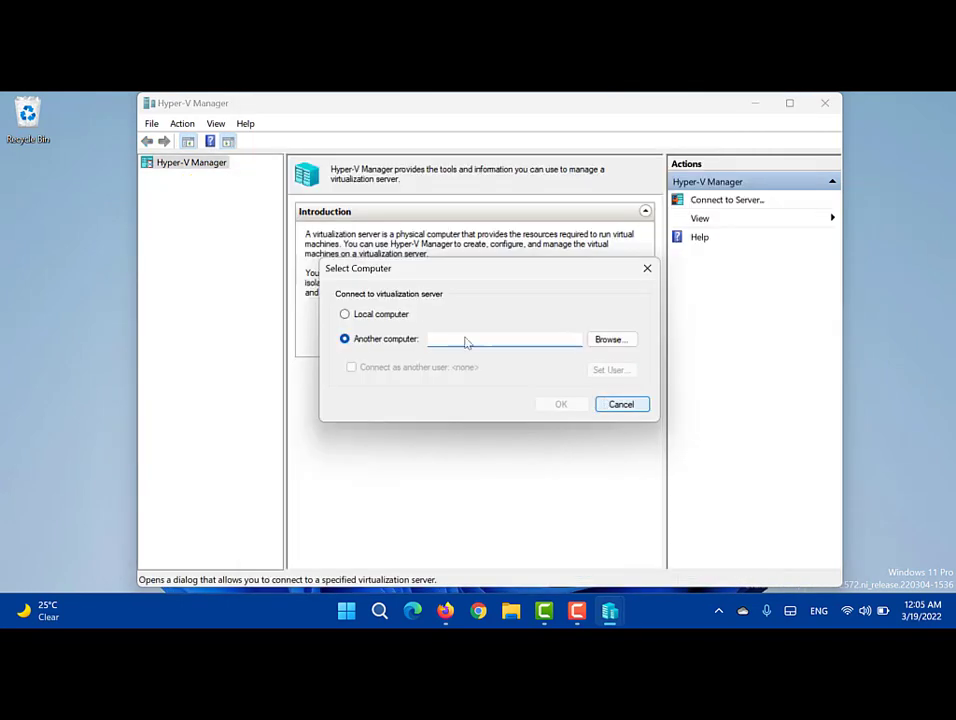
pyautogui.click(403, 318)
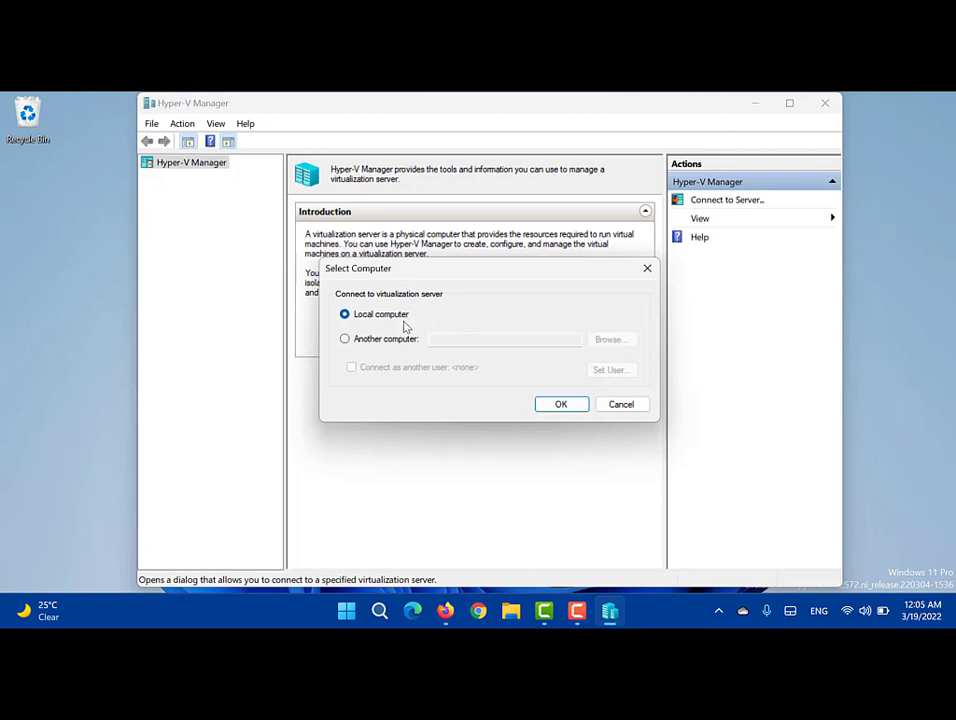
pyautogui.click(555, 404)
pyautogui.click(200, 177)
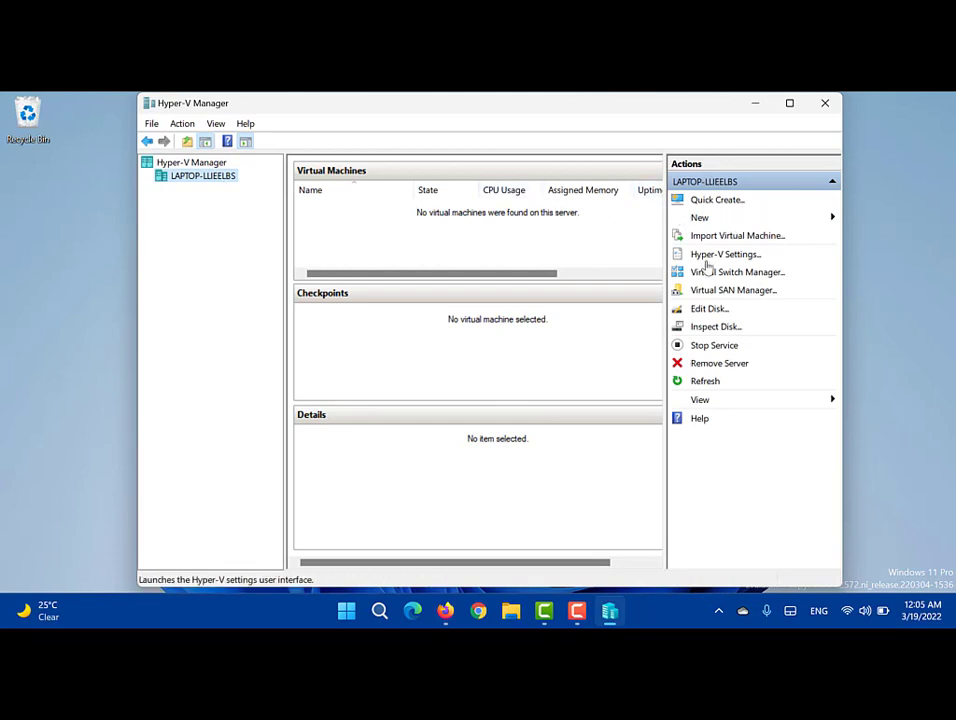
# Step: Preview the Quick Create gallery images: Windows 11 dev, Ubuntu 20.04, 19.10, 18.04.3 and MSIX
pyautogui.click(716, 202)
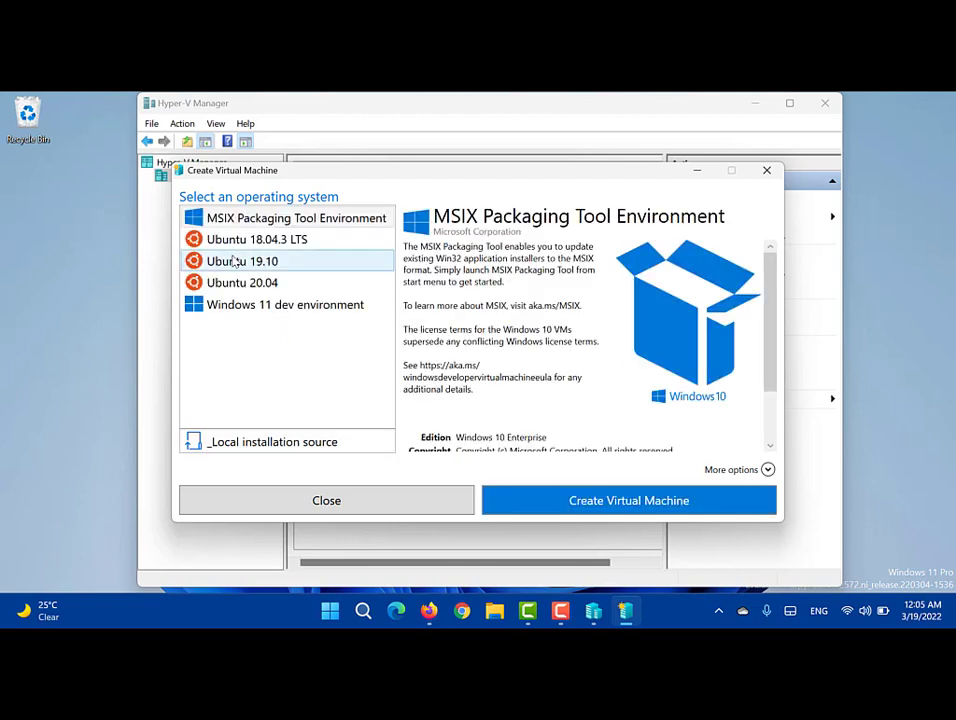
pyautogui.click(220, 310)
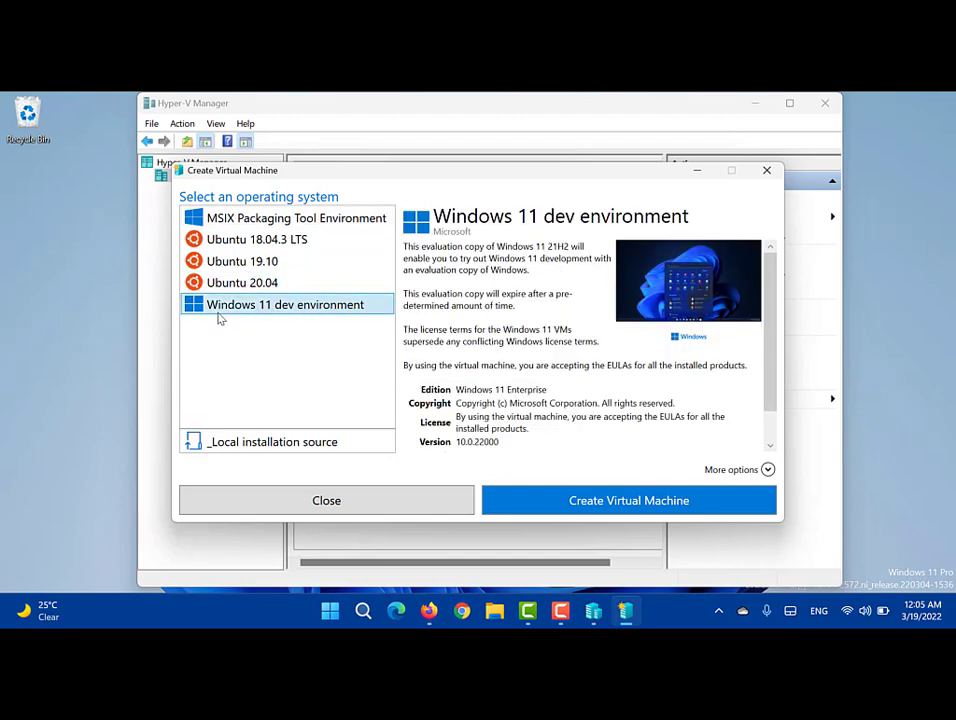
pyautogui.click(212, 286)
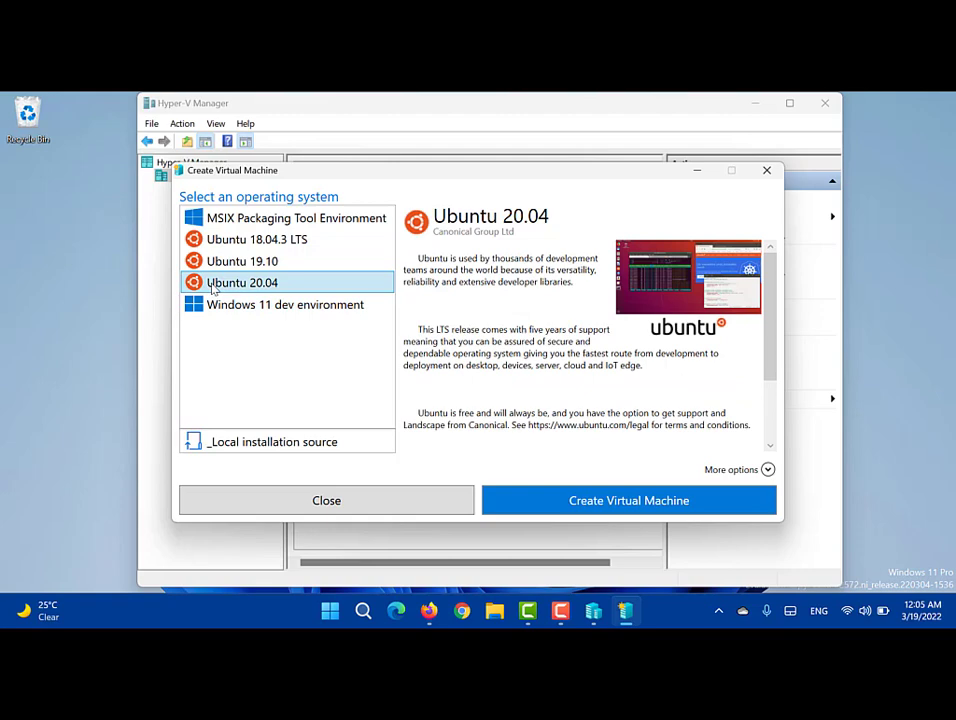
pyautogui.click(218, 263)
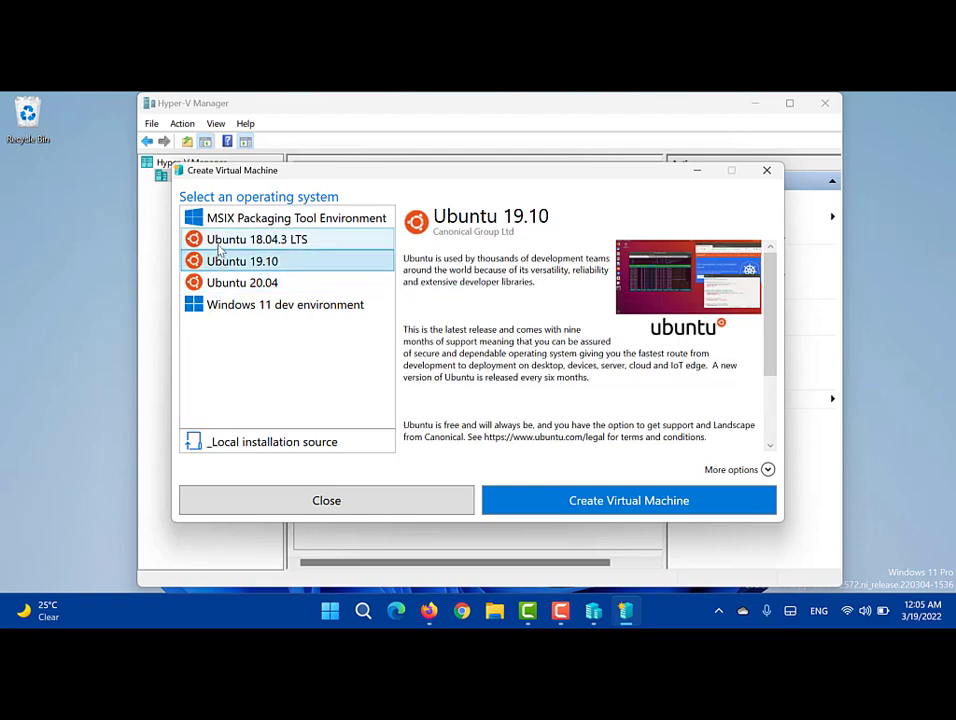
pyautogui.click(219, 245)
pyautogui.click(325, 217)
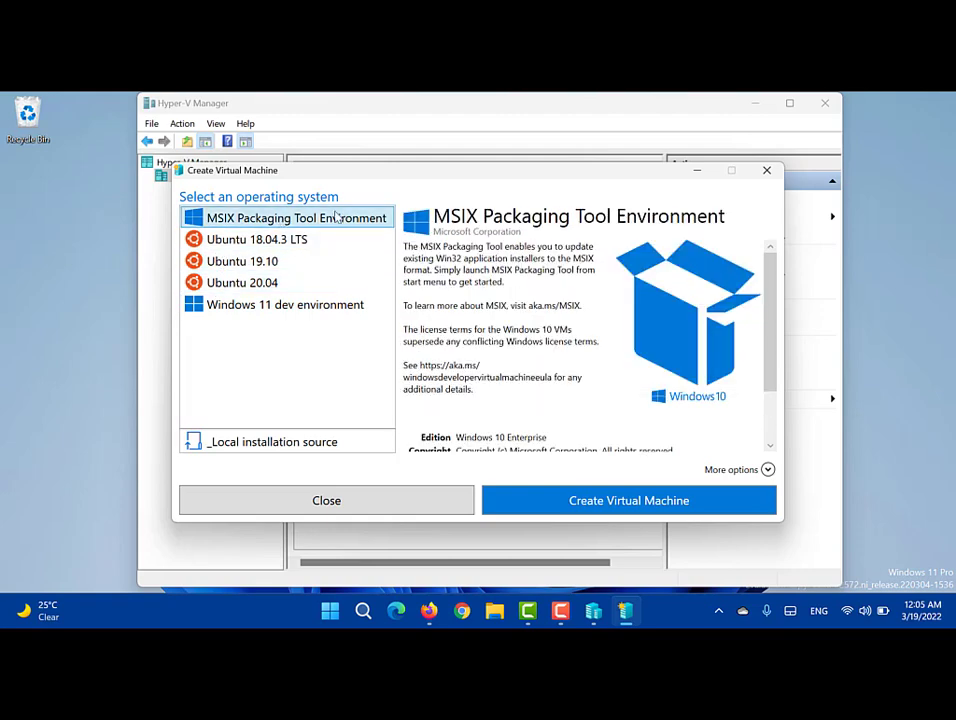
pyautogui.scroll(-2, 560, 320)
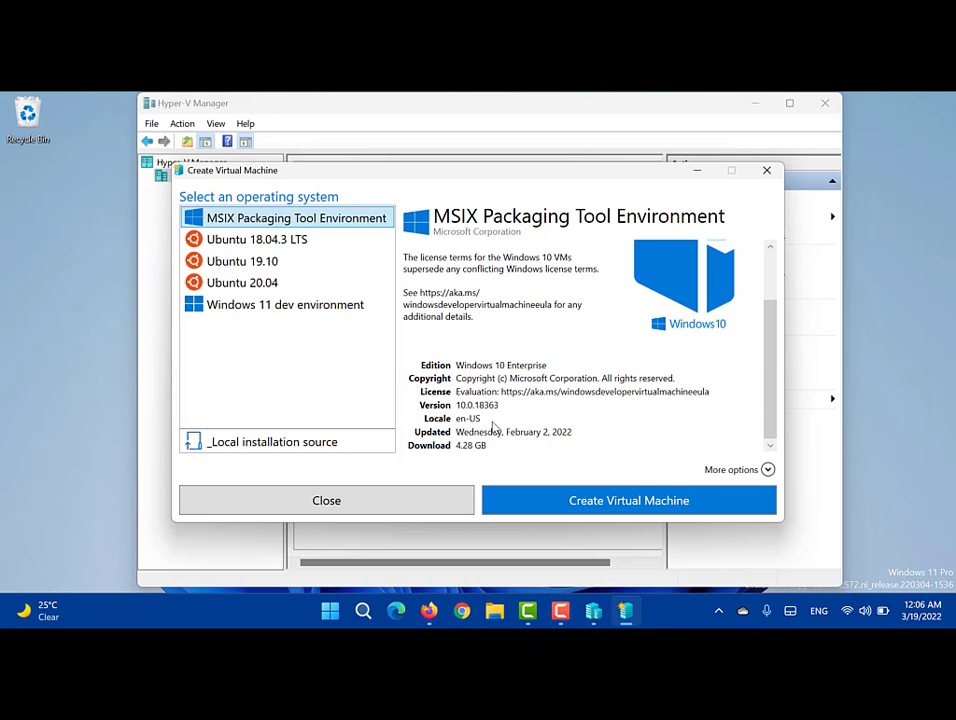
pyautogui.scroll(3, 493, 424)
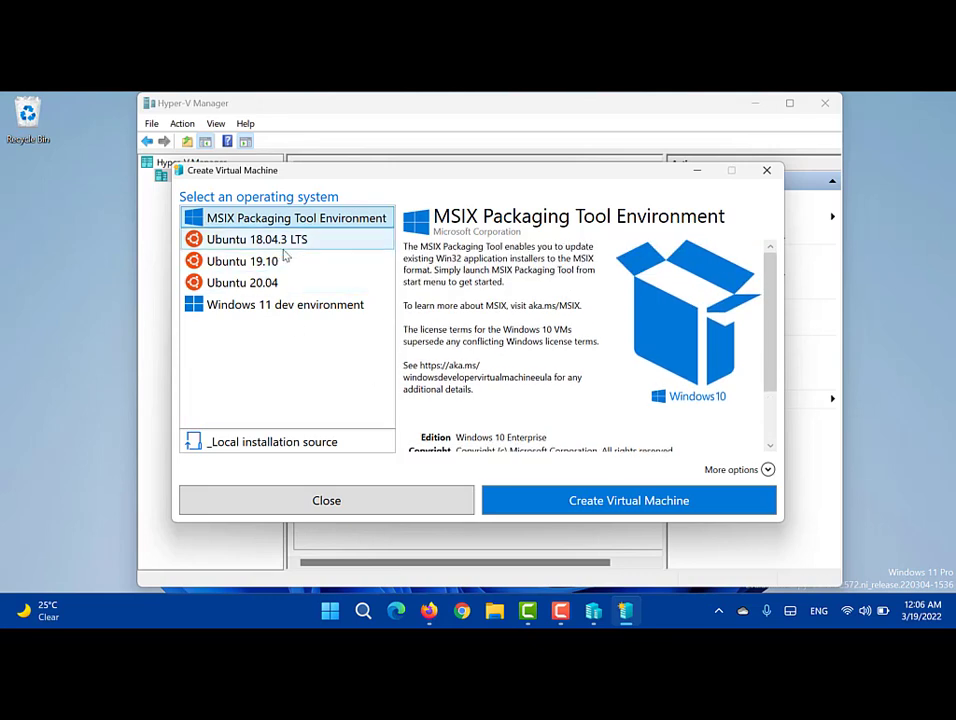
# Step: Cancel the MSIX and Windows 11 dev image downloads and switch to a local installation source
pyautogui.click(568, 500)
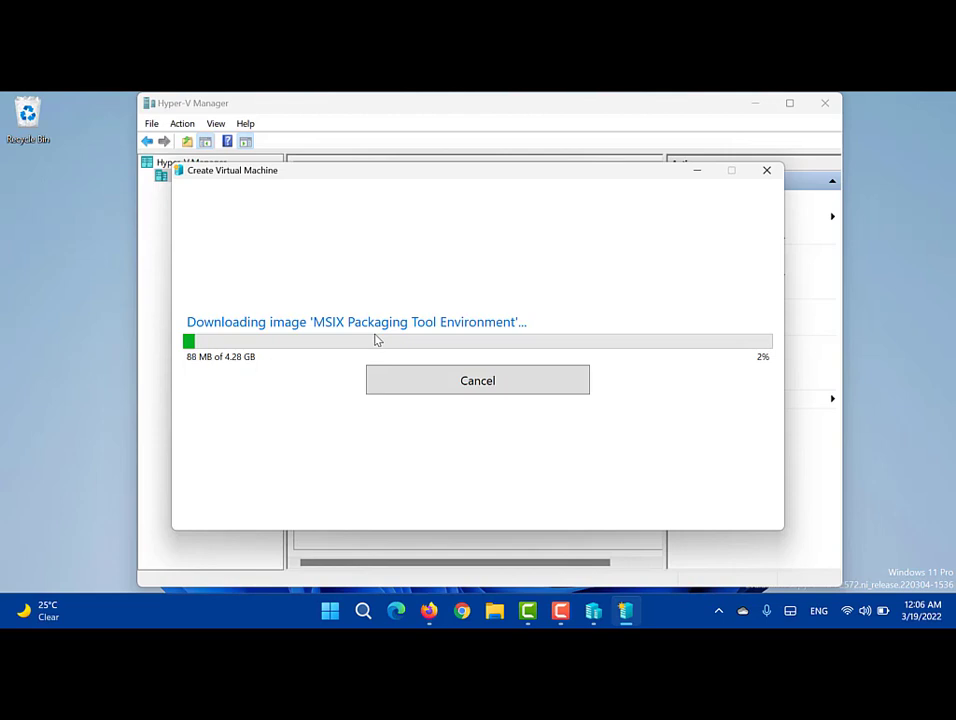
pyautogui.click(434, 380)
pyautogui.click(447, 400)
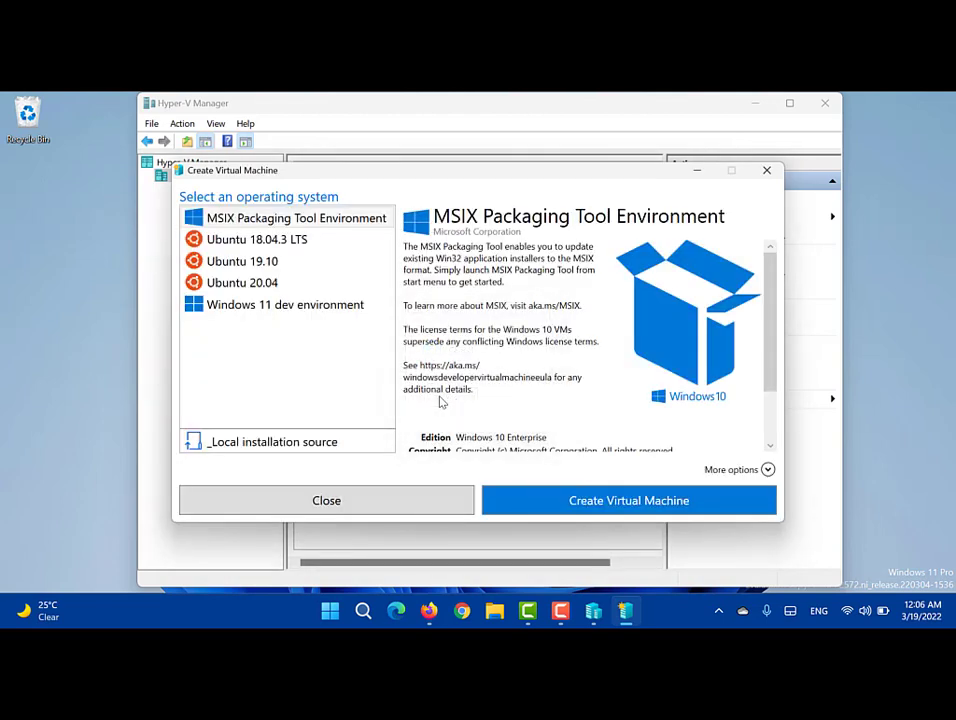
pyautogui.click(283, 307)
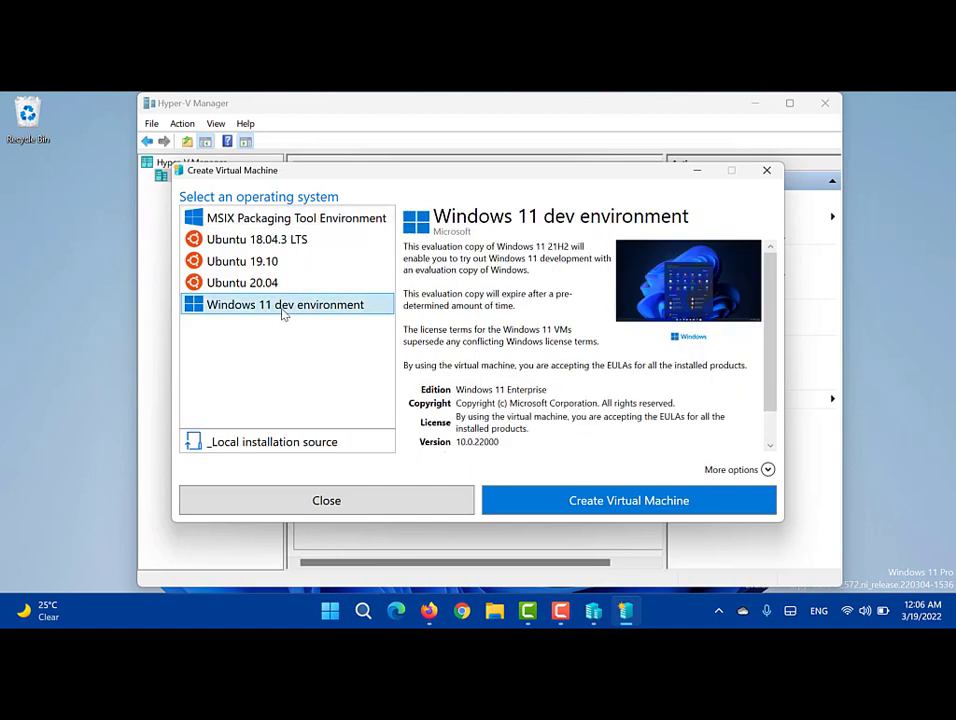
pyautogui.click(523, 506)
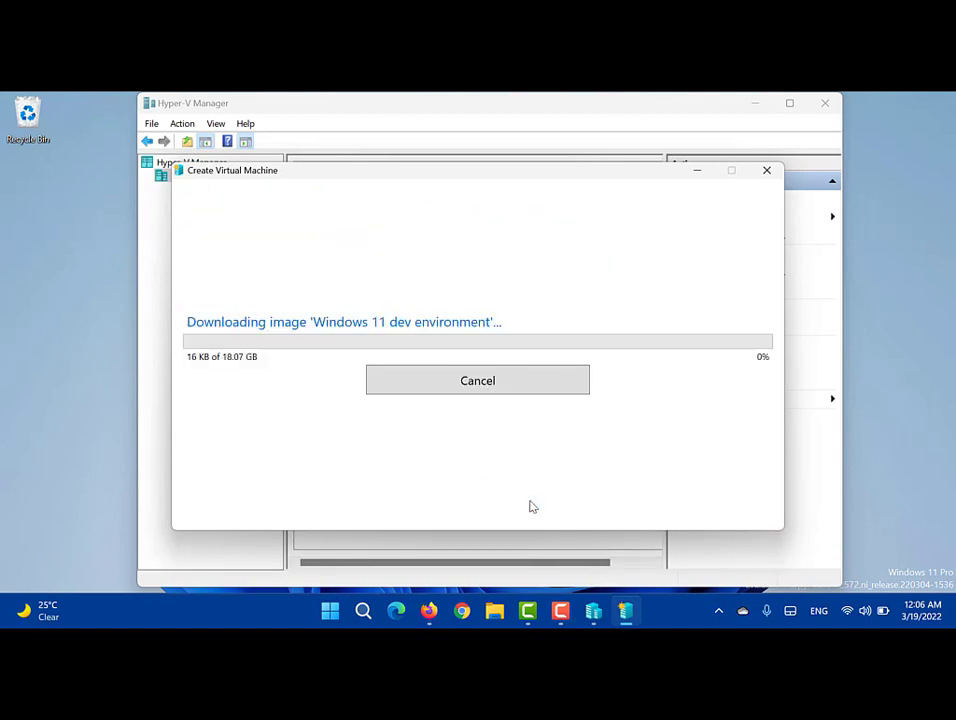
pyautogui.click(481, 382)
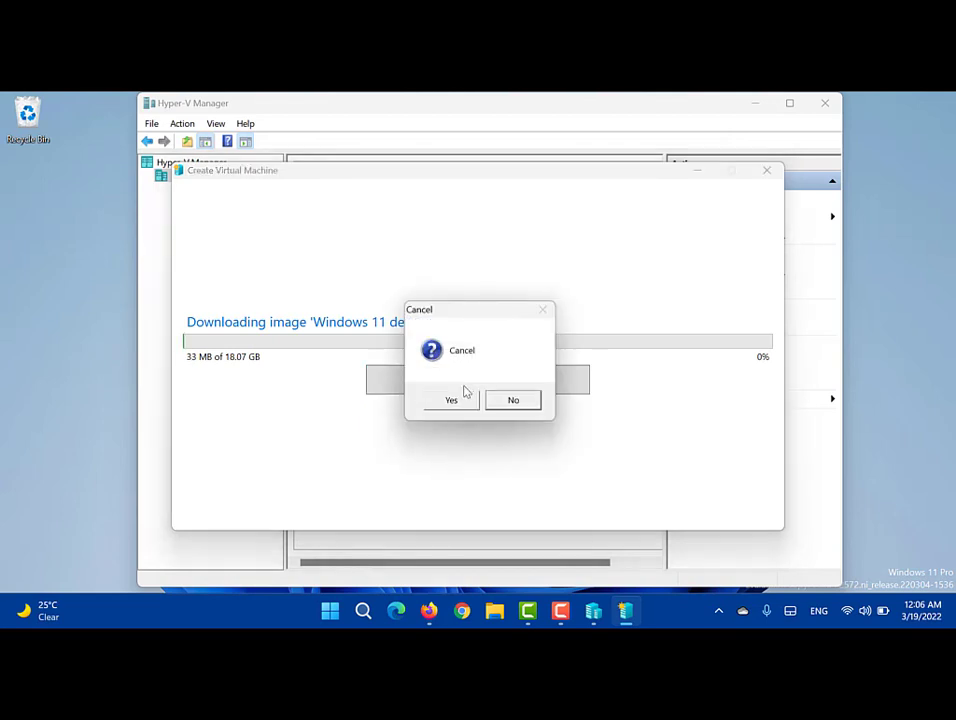
pyautogui.click(455, 399)
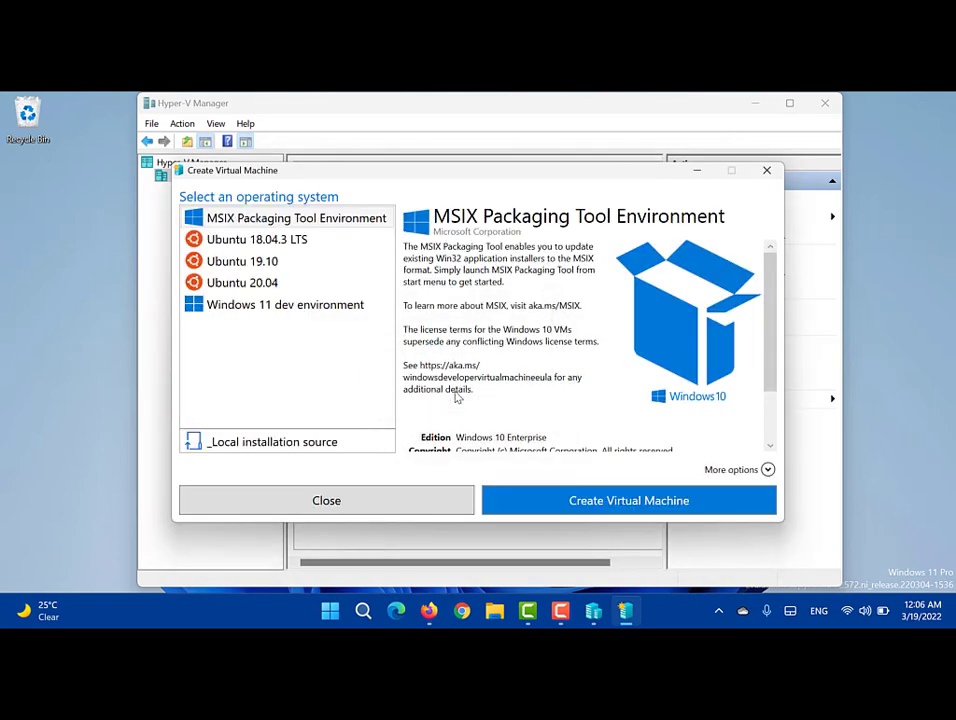
pyautogui.click(280, 448)
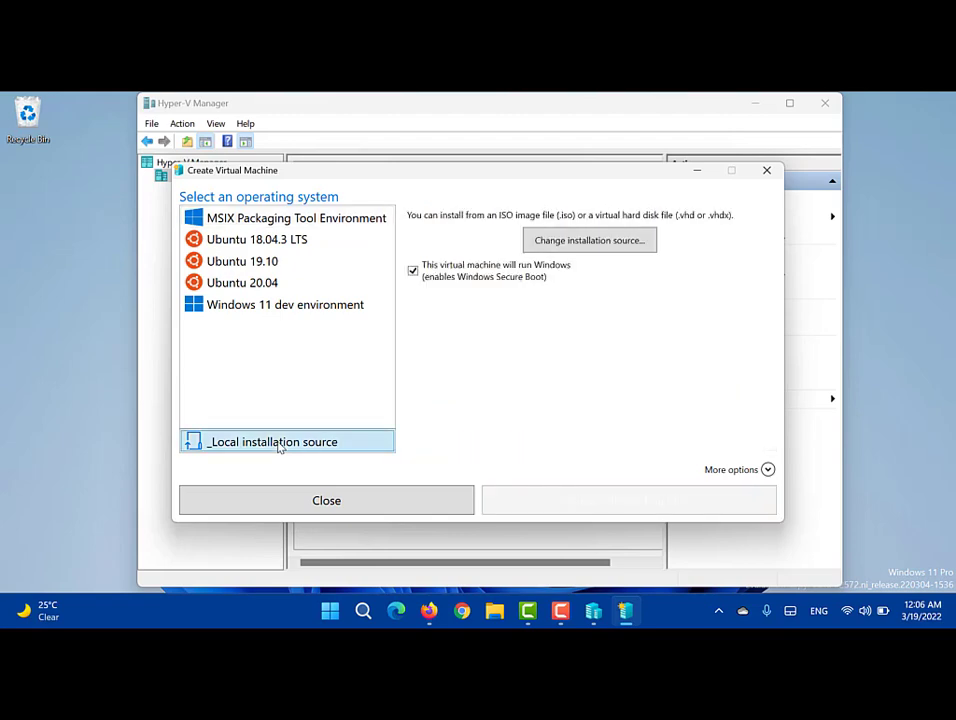
# Step: Dismiss the installation image file picker without a file, then search Start for 'hyp'
pyautogui.click(587, 245)
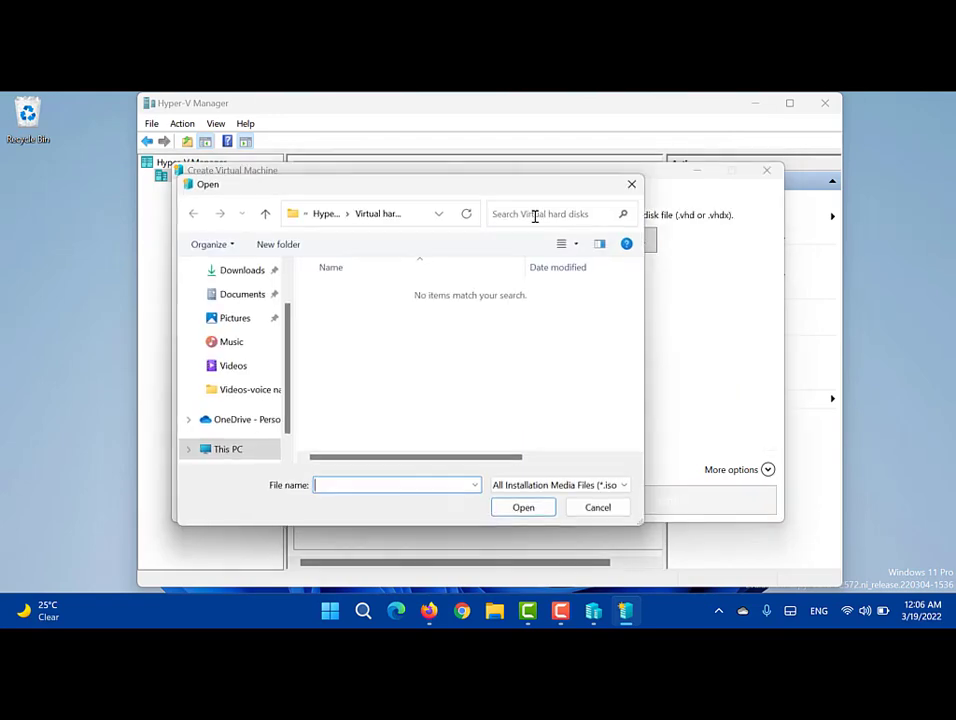
pyautogui.click(632, 184)
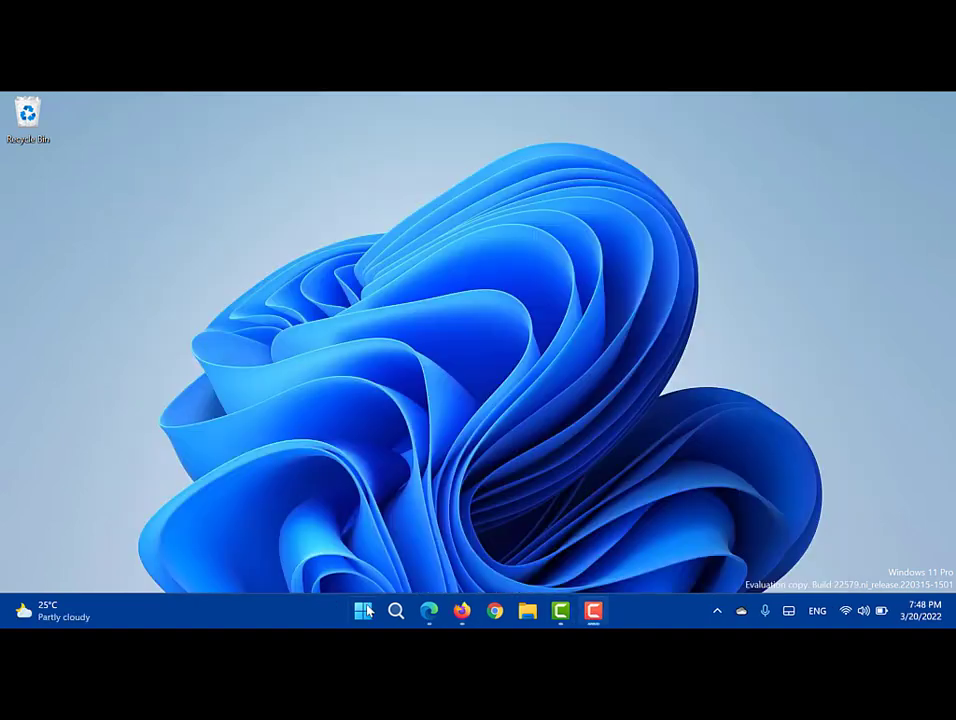
pyautogui.click(360, 613)
pyautogui.write('hyp')
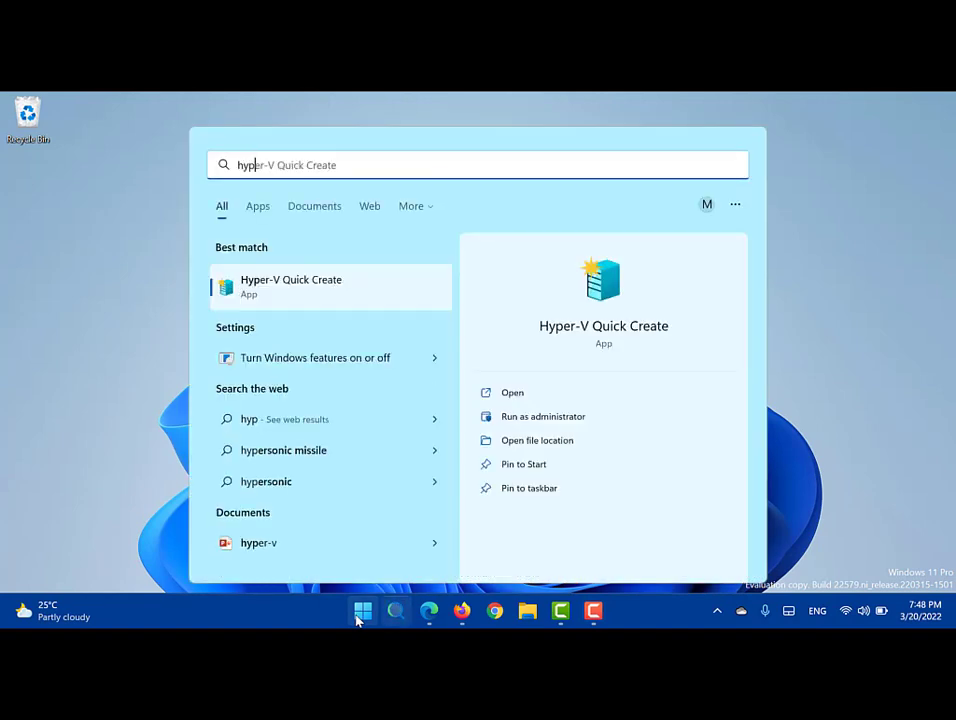
# Step: Launch Hyper-V Quick Create from the search results
pyautogui.press('Return')
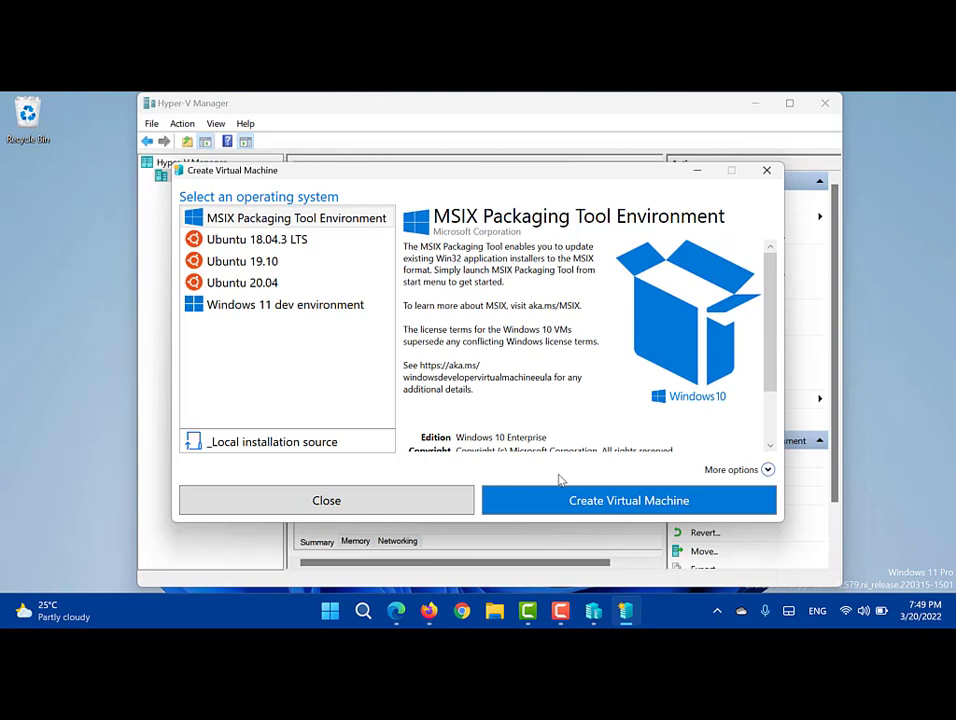
# Step: Create a VM from the local SERVER_EVAL_x64FRE_en-us.iso in the Downloads folder
pyautogui.click(318, 444)
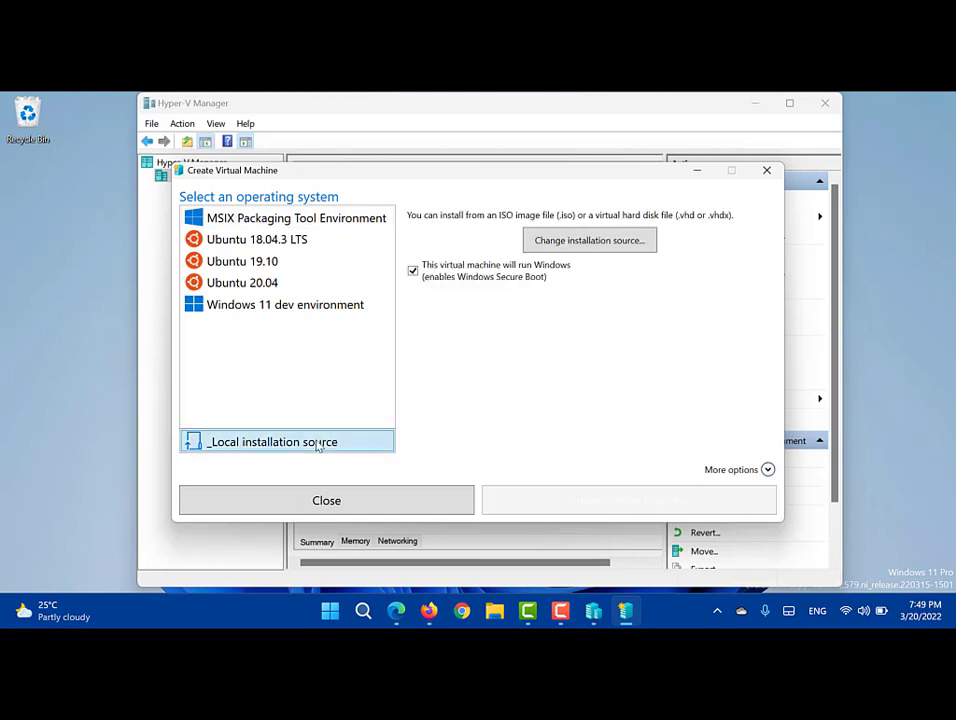
pyautogui.click(580, 242)
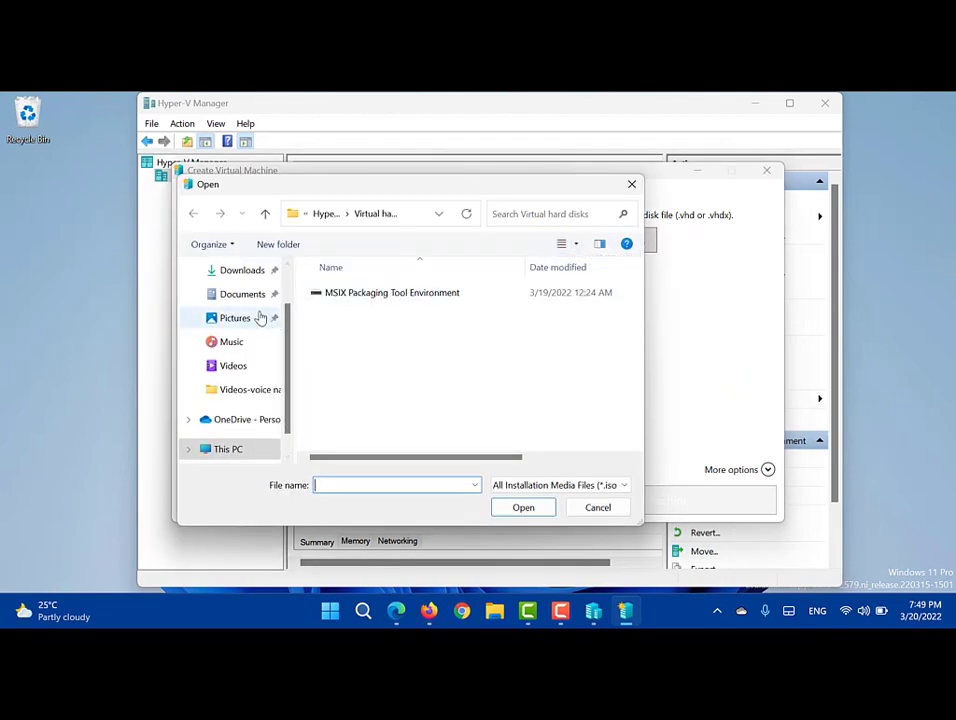
pyautogui.scroll(2, 288, 288)
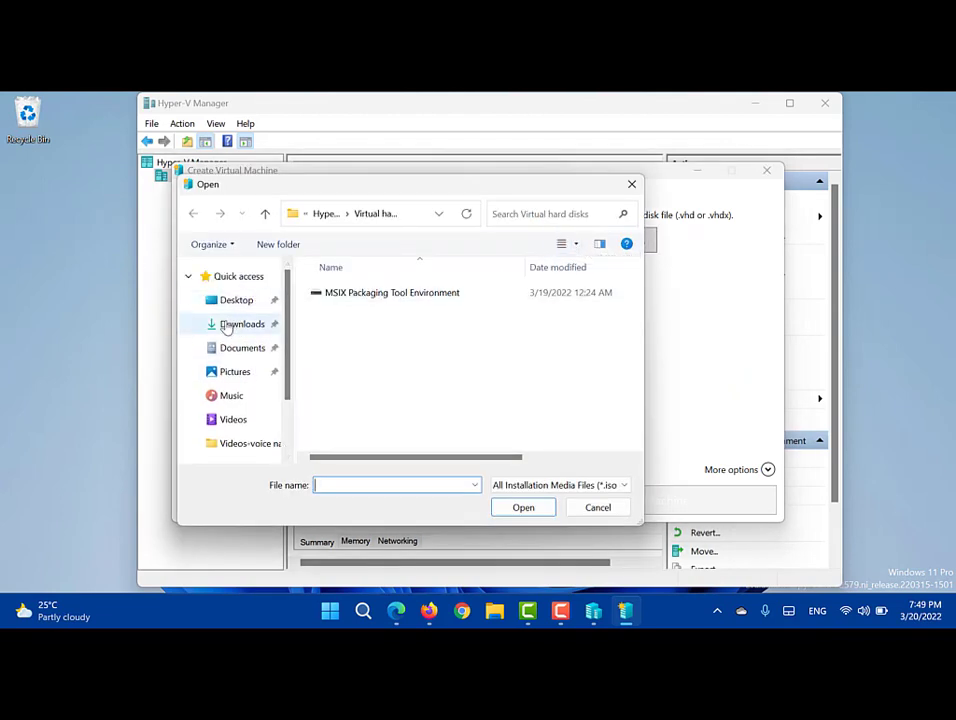
pyautogui.click(228, 325)
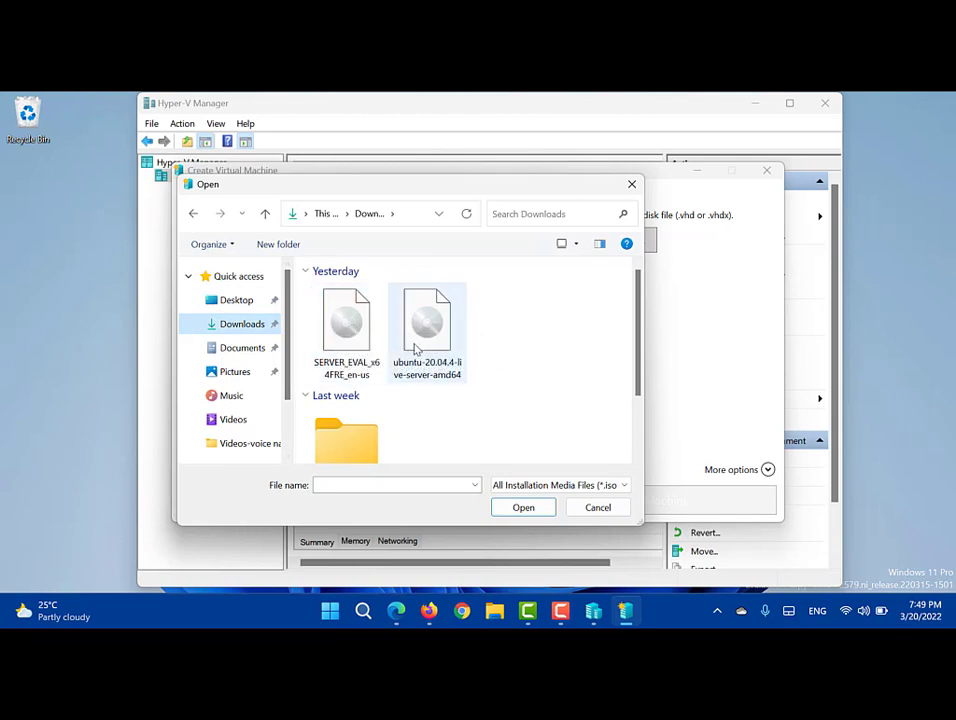
pyautogui.doubleClick(347, 322)
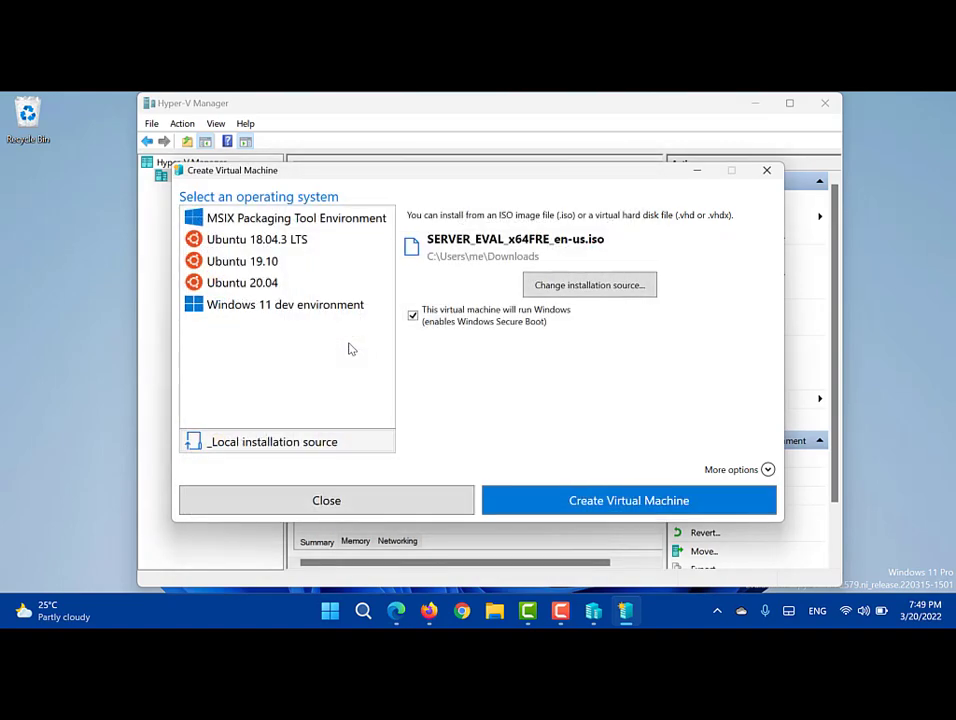
pyautogui.click(538, 505)
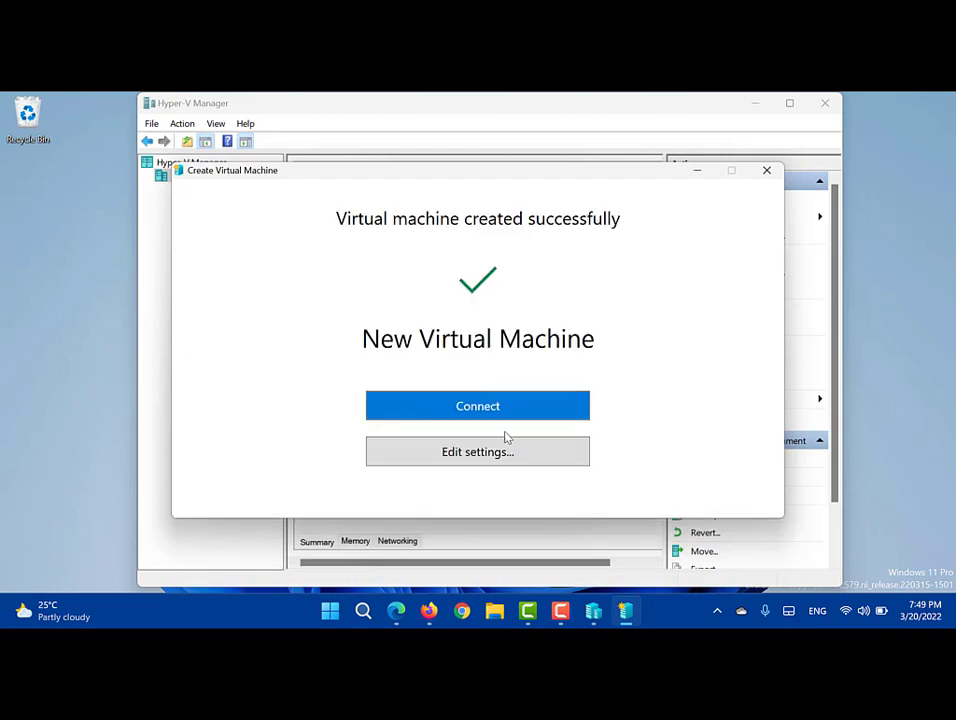
# Step: Review the New Virtual Machine's Add Hardware, Firmware boot order and Secure Boot settings
pyautogui.click(485, 455)
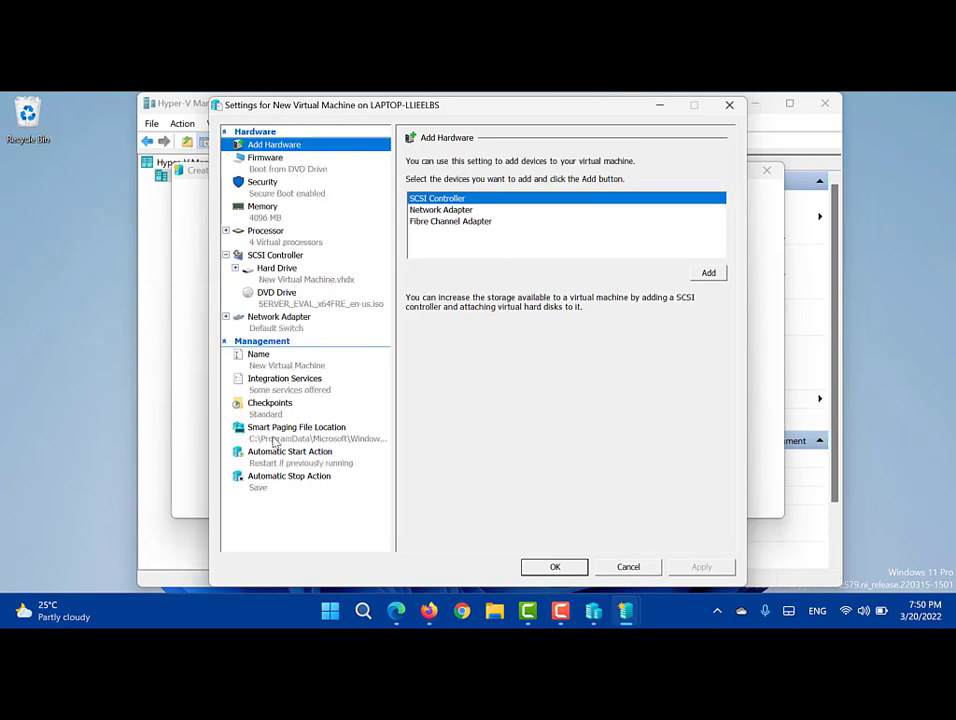
pyautogui.click(282, 163)
pyautogui.click(297, 146)
pyautogui.click(440, 210)
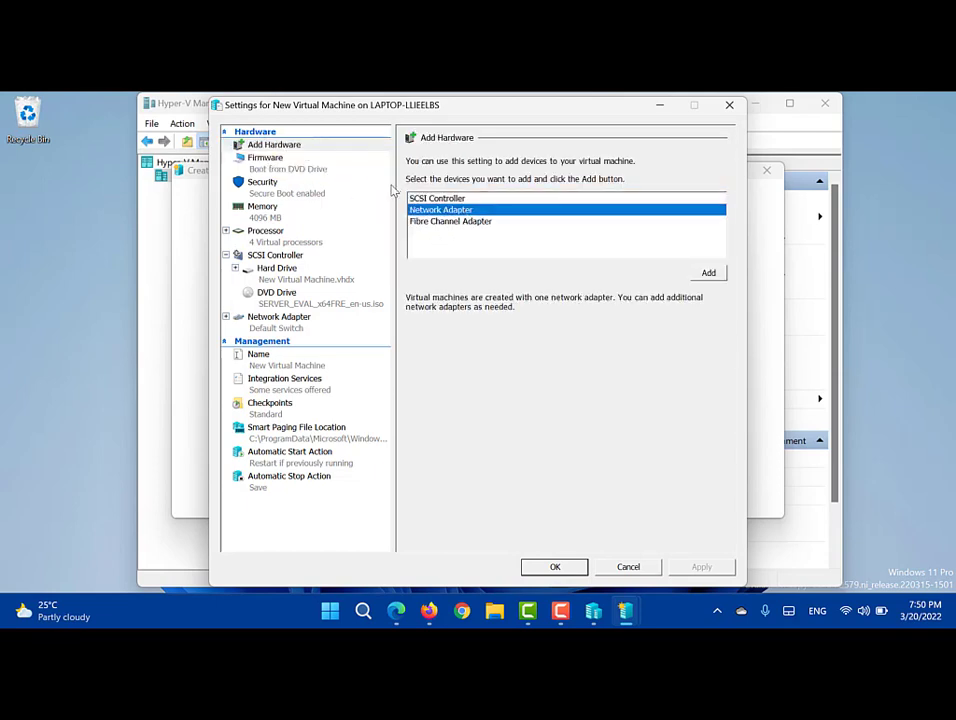
pyautogui.click(272, 165)
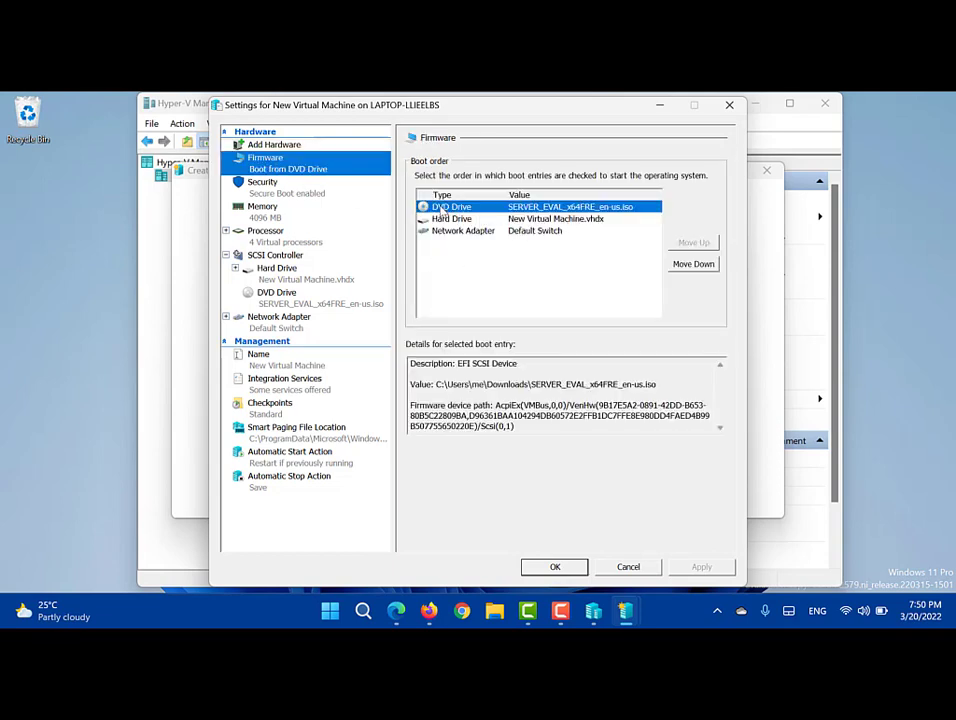
pyautogui.click(550, 218)
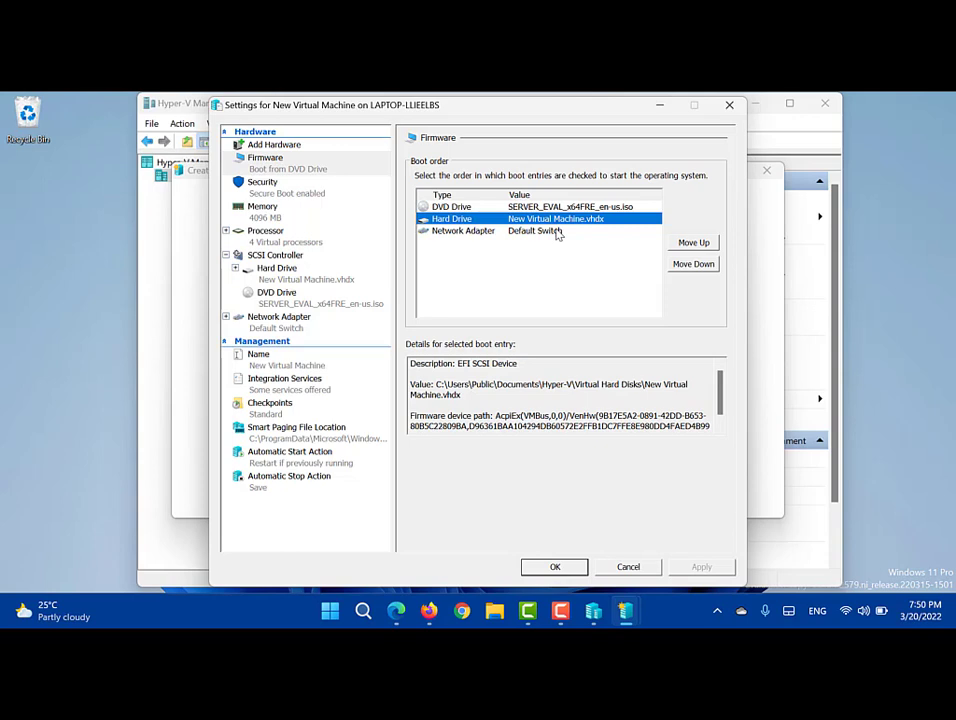
pyautogui.click(318, 192)
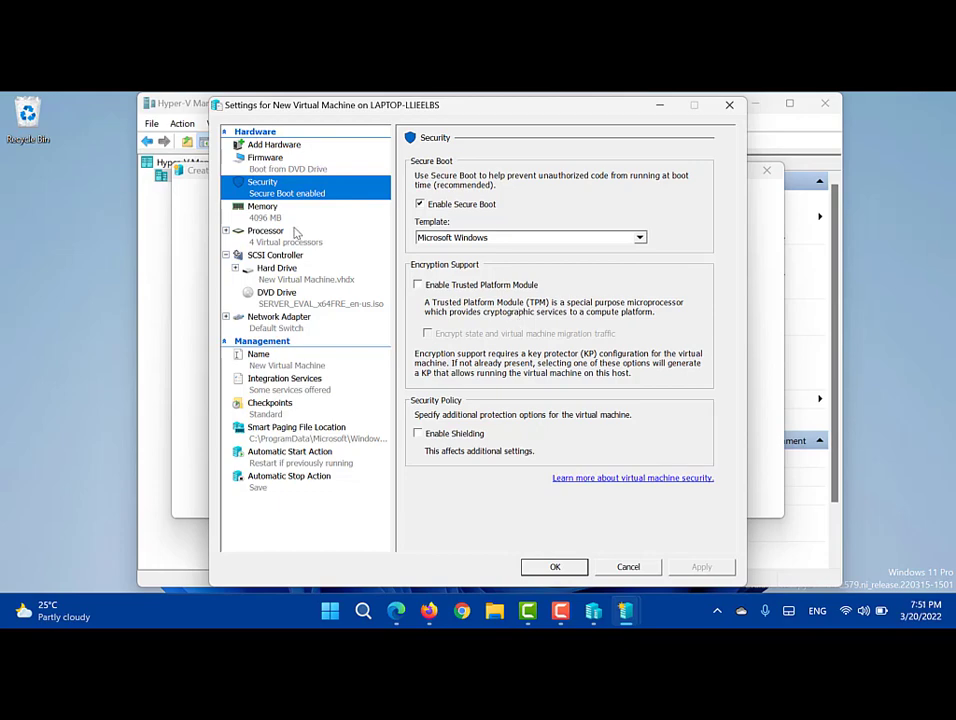
pyautogui.click(290, 232)
pyautogui.click(275, 213)
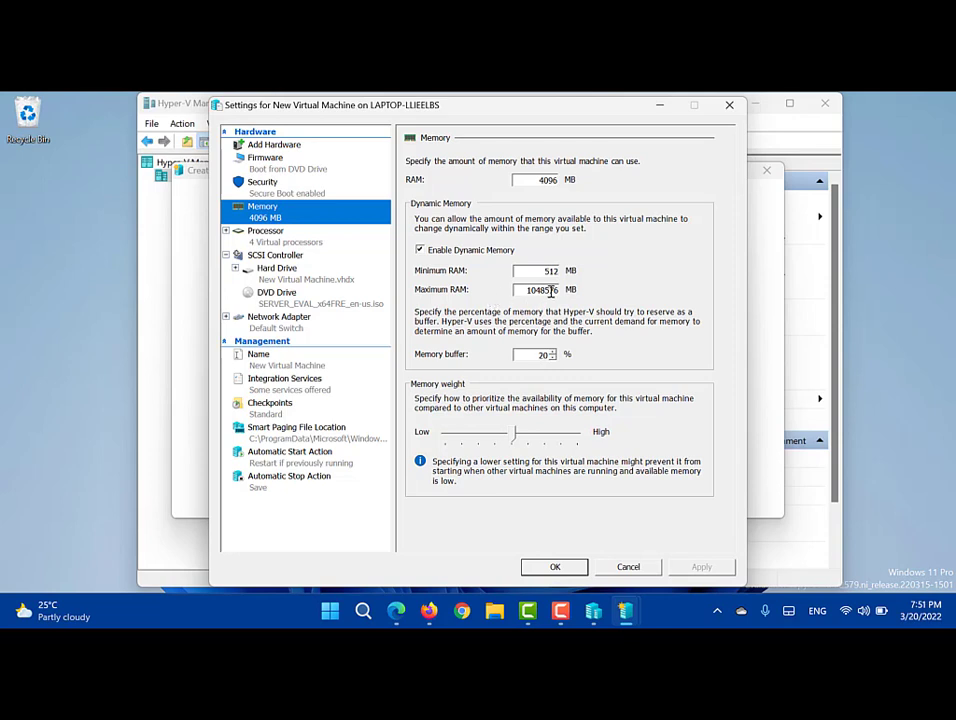
pyautogui.click(83, 360)
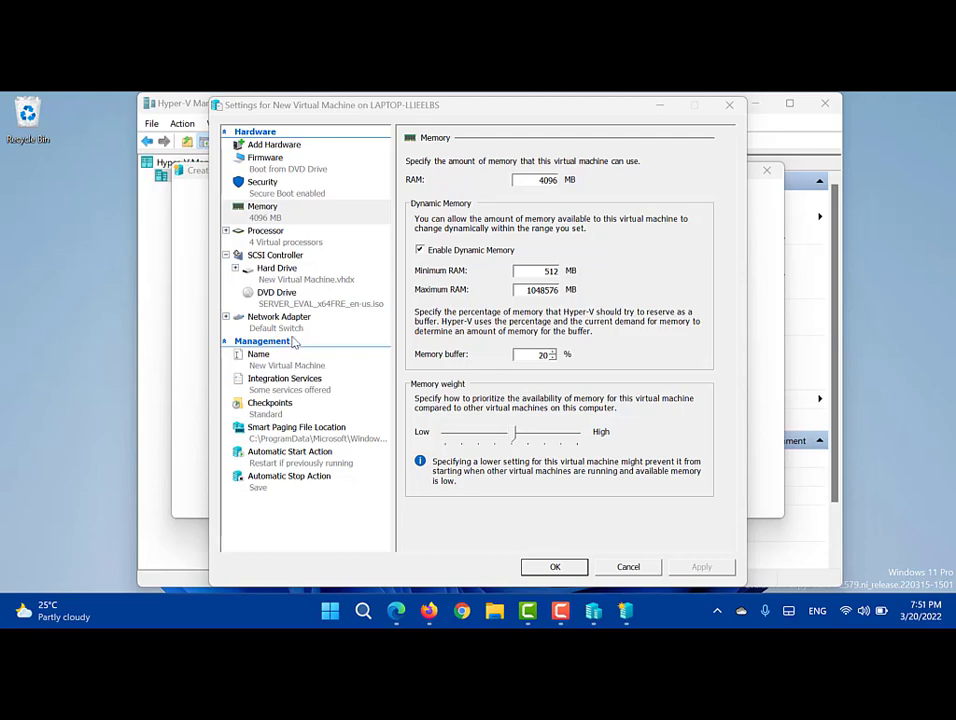
pyautogui.click(290, 274)
pyautogui.click(300, 238)
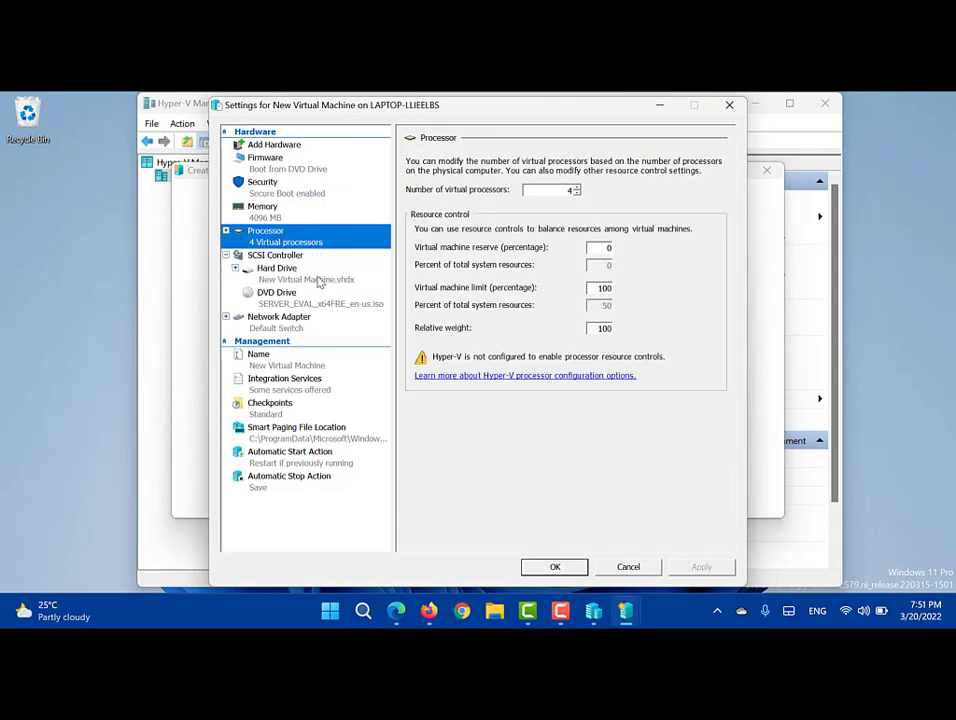
pyautogui.doubleClick(597, 288)
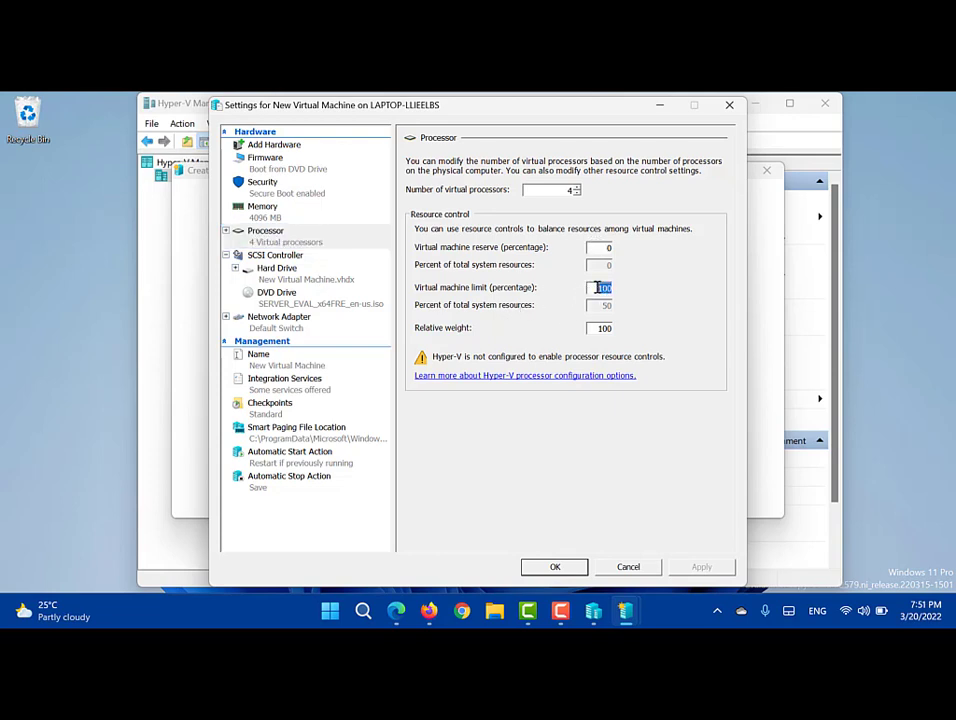
pyautogui.write('80')
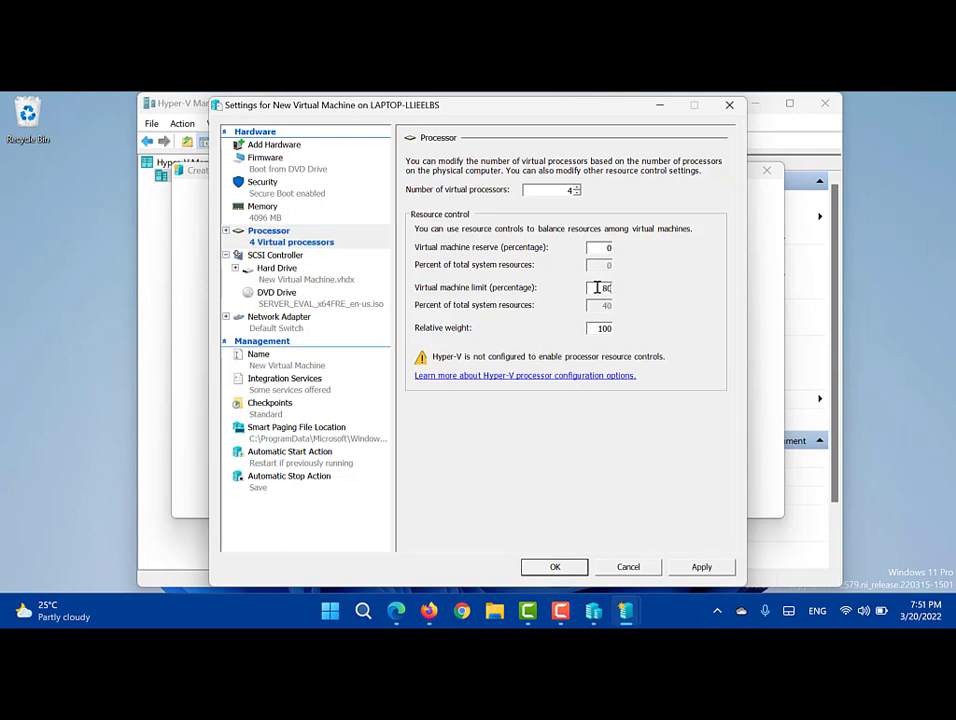
pyautogui.press('BackSpace')
pyautogui.press('BackSpace')
pyautogui.write('100')
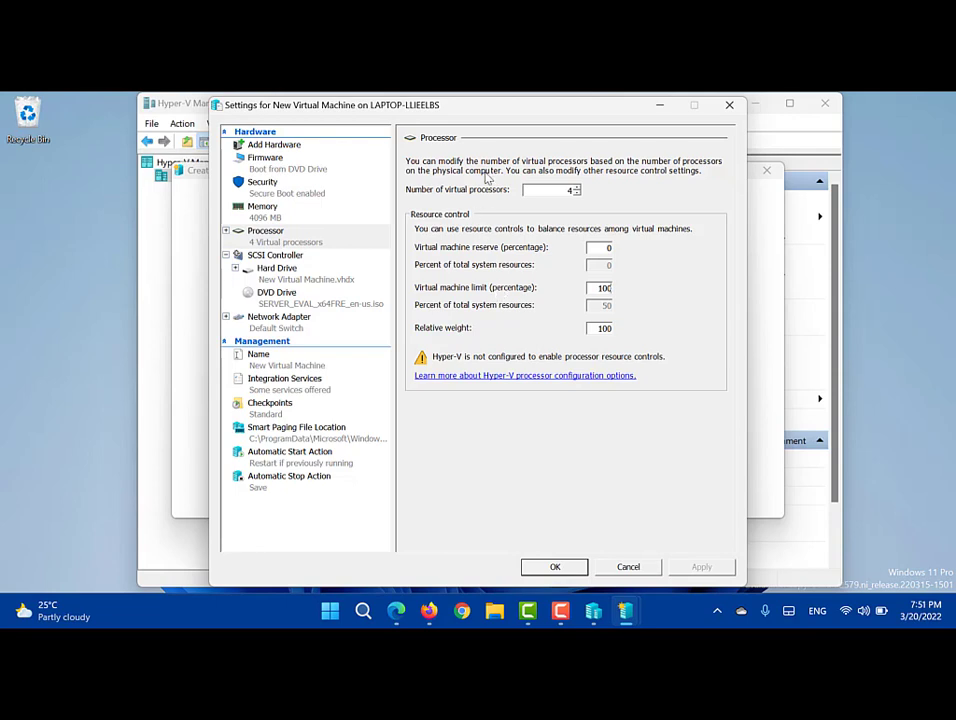
pyautogui.click(578, 187)
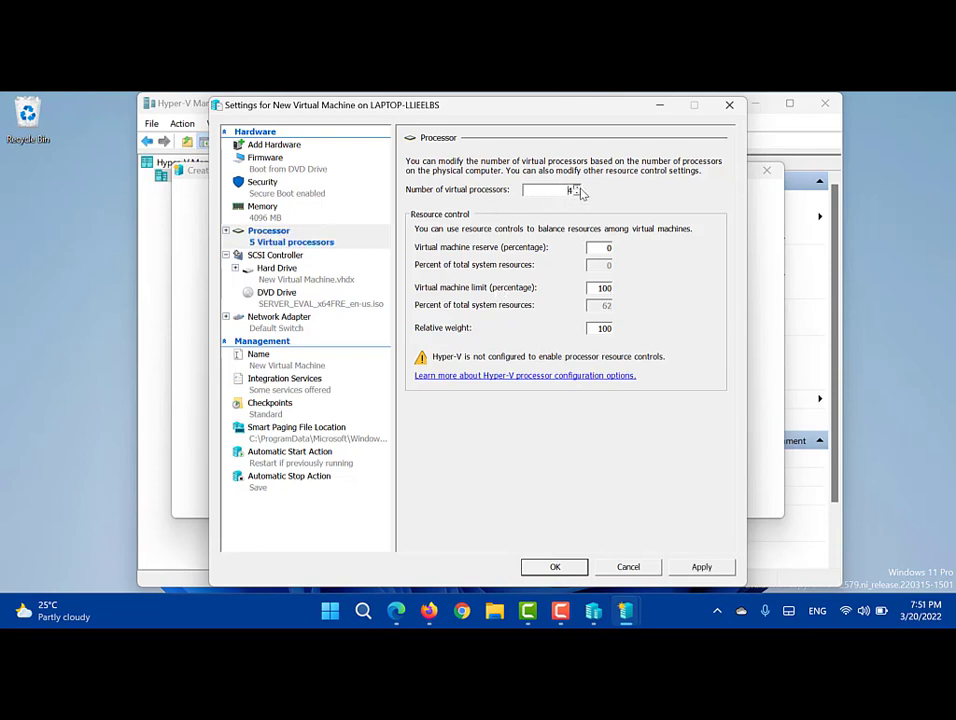
pyautogui.click(578, 187)
pyautogui.click(578, 193)
pyautogui.click(578, 193)
pyautogui.click(577, 193)
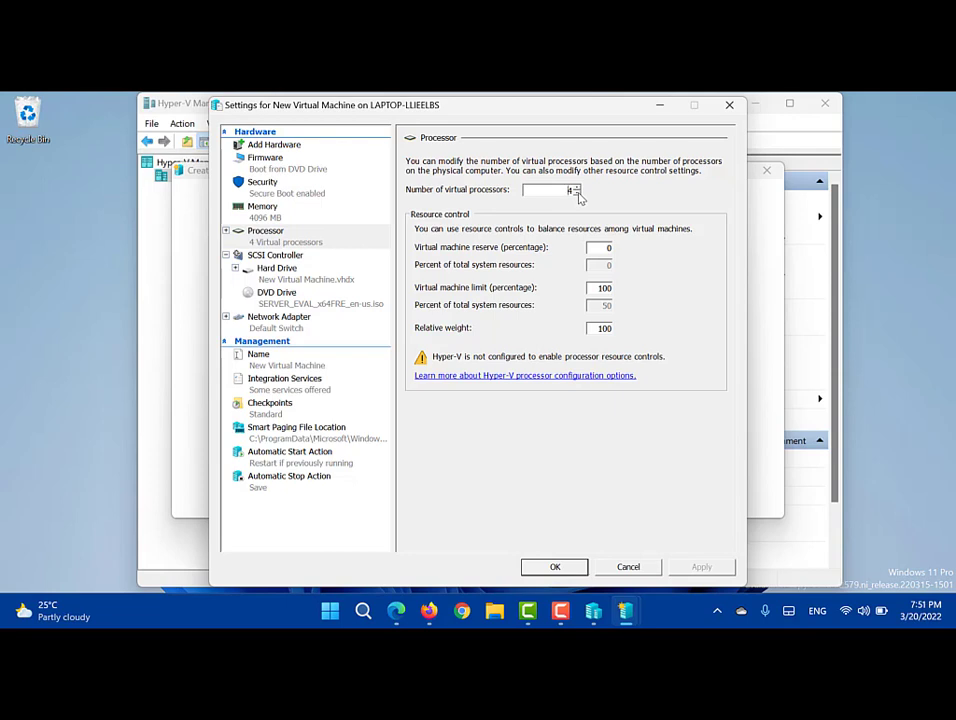
# Step: Review the Hard Drive page, browse for another virtual hard disk, and cancel without changing it
pyautogui.click(282, 278)
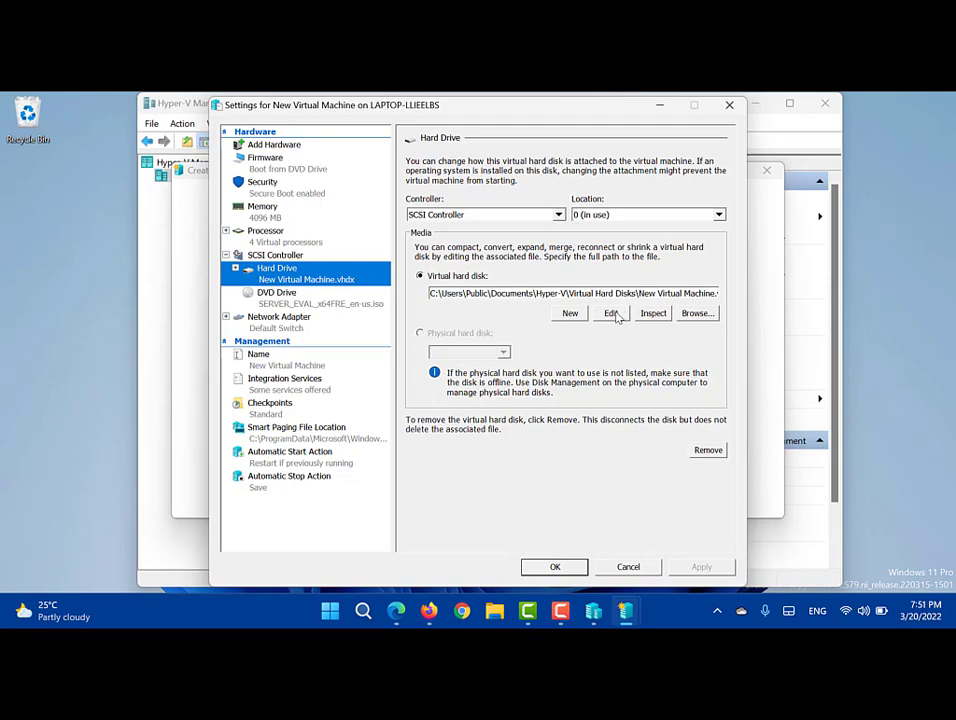
pyautogui.click(698, 314)
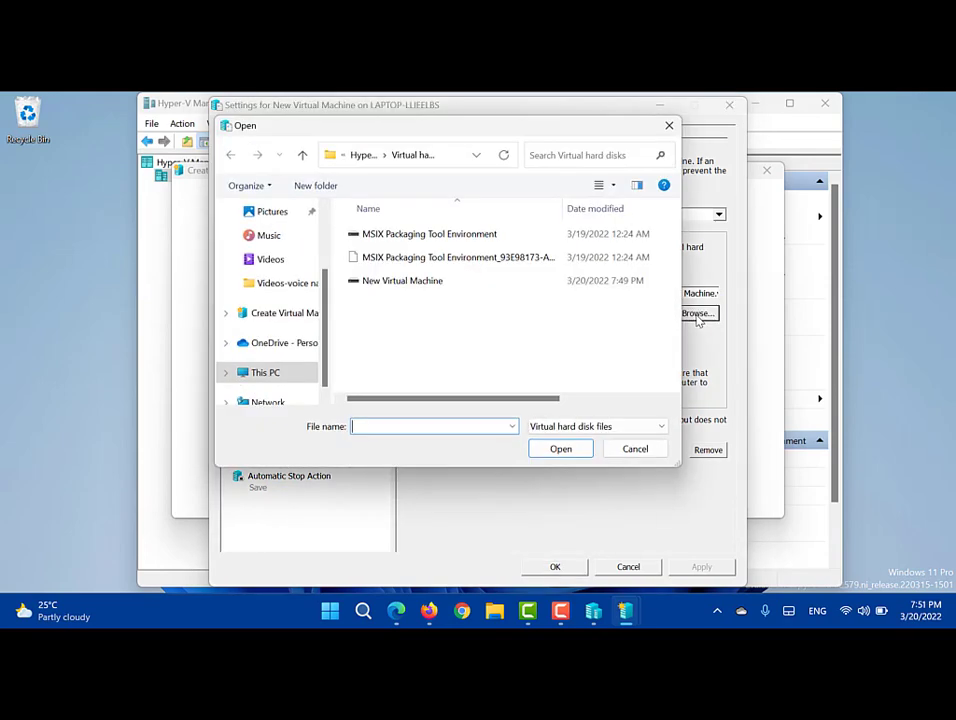
pyautogui.scroll(-1, 295, 335)
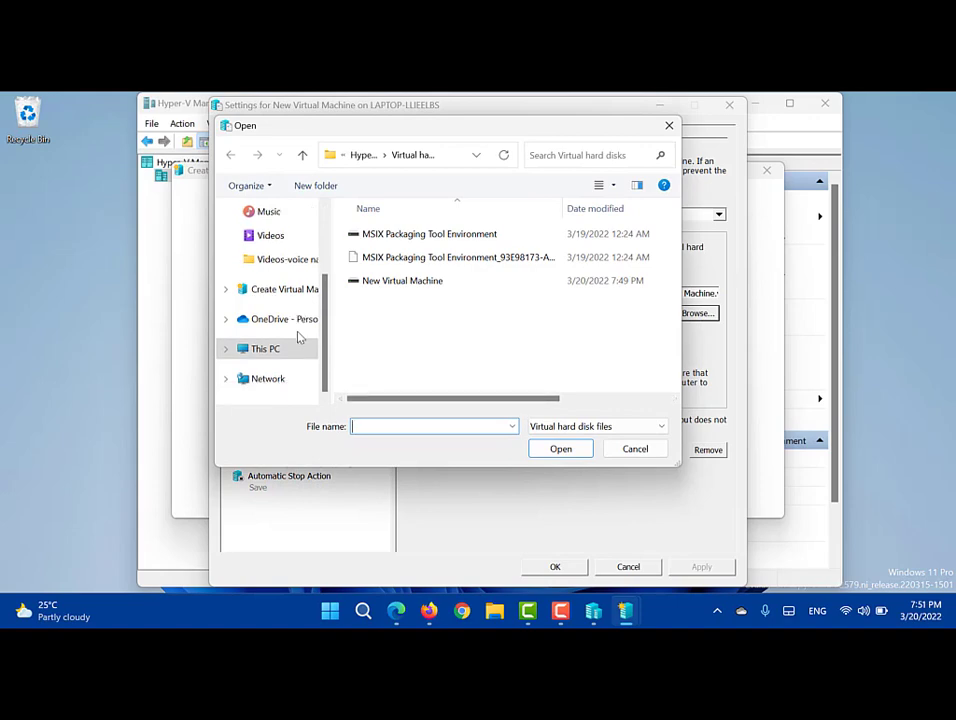
pyautogui.click(249, 390)
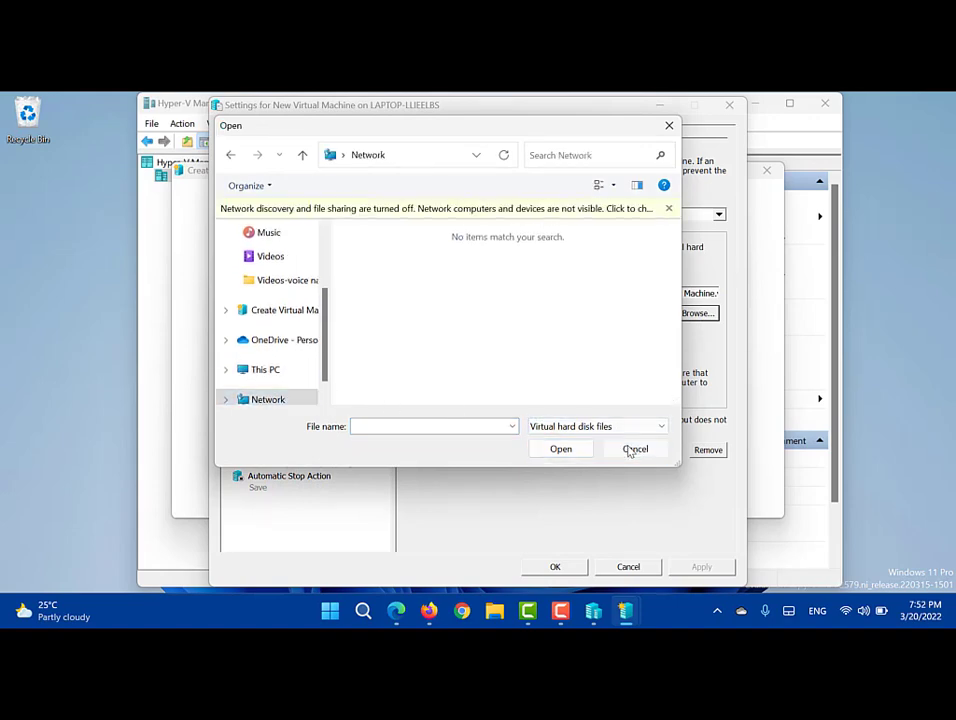
pyautogui.click(630, 450)
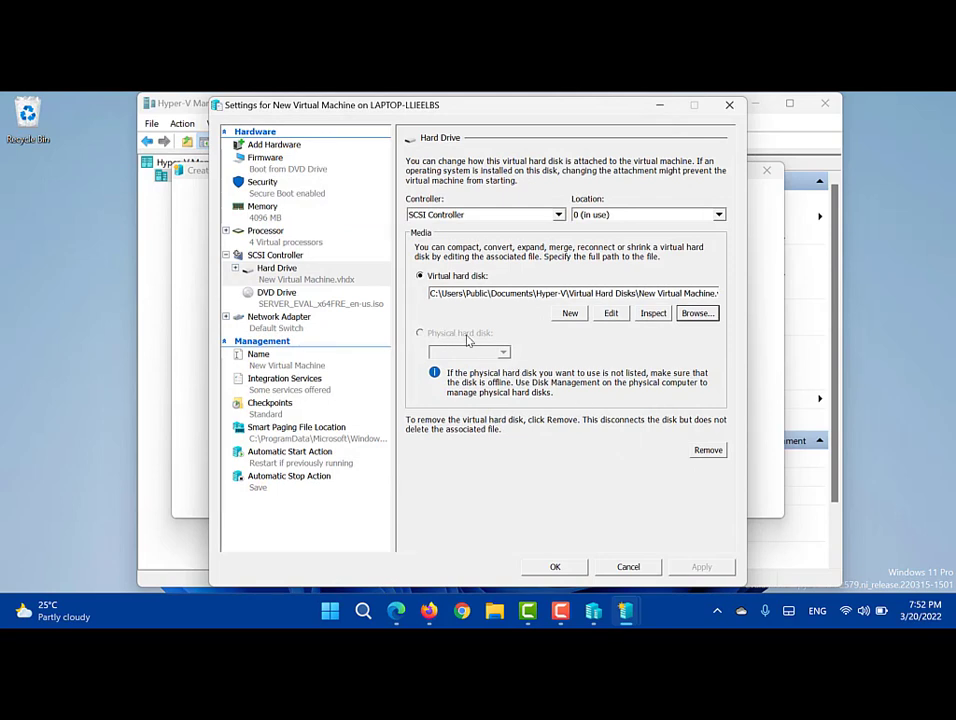
# Step: Check the available virtual switches and keep the network adapter on Default Switch
pyautogui.click(278, 327)
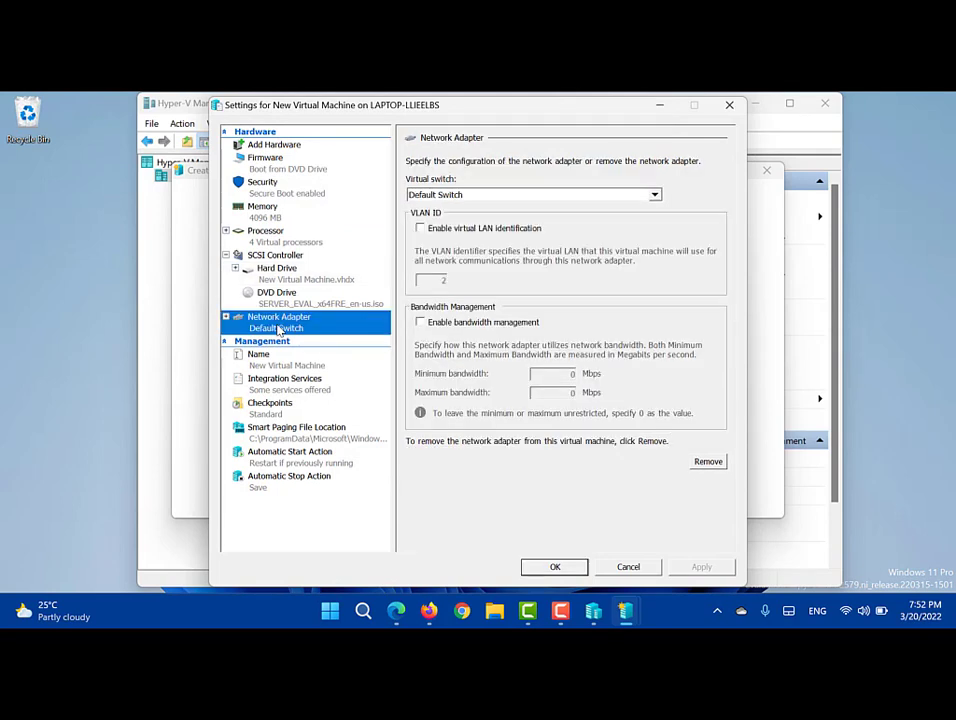
pyautogui.click(468, 196)
pyautogui.click(468, 196)
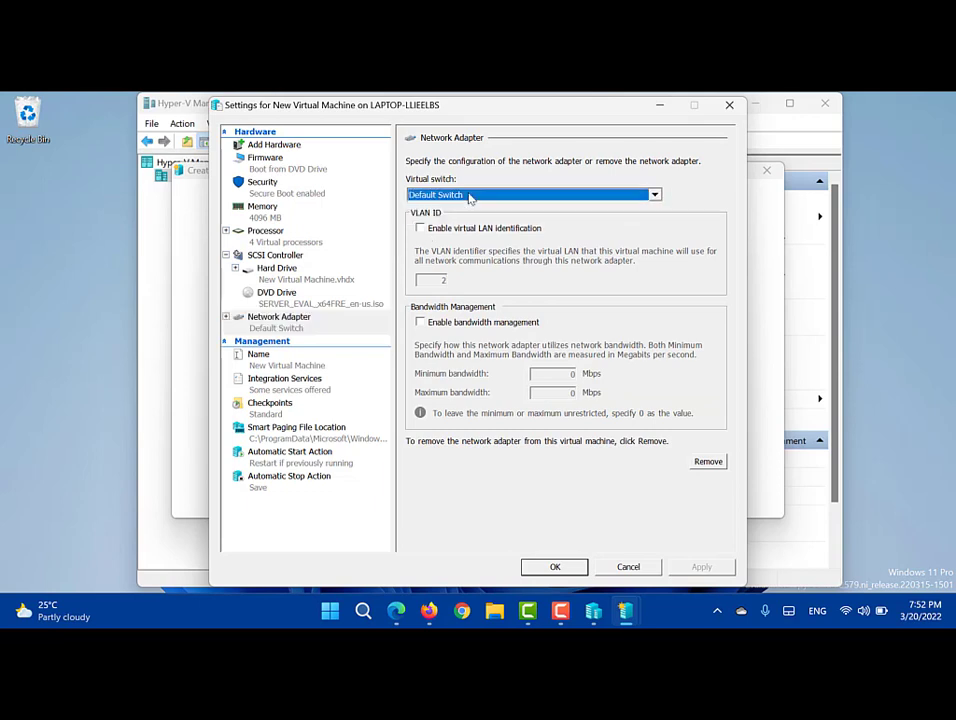
pyautogui.click(470, 196)
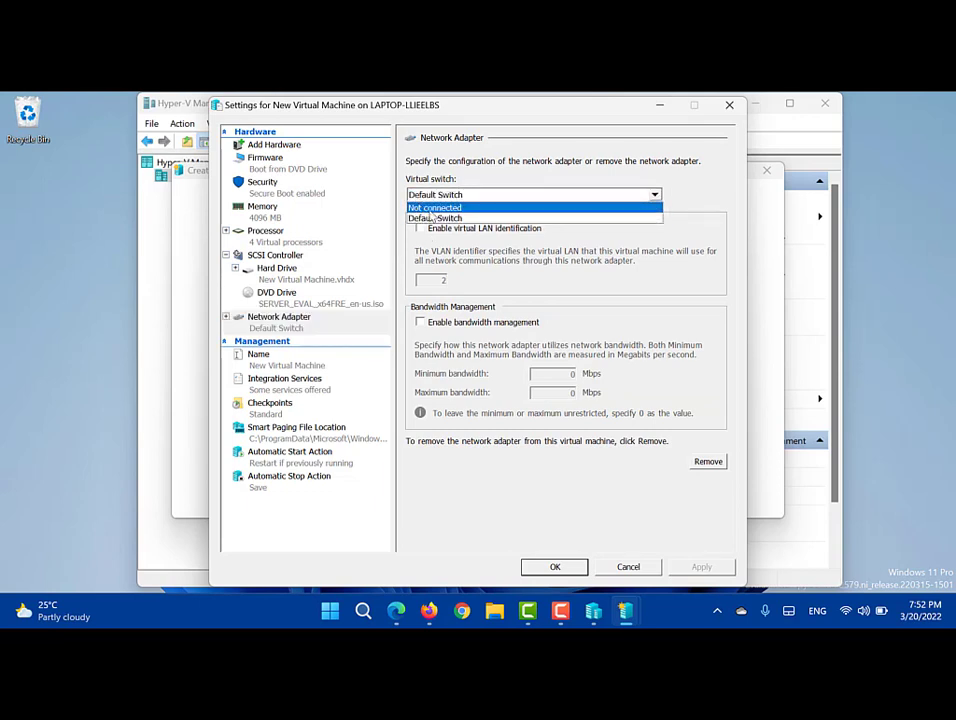
# Step: Keep SERVER_EVAL_x64FRE_en-us.iso as the DVD drive media, then show the Name settings
pyautogui.click(289, 305)
pyautogui.click(289, 305)
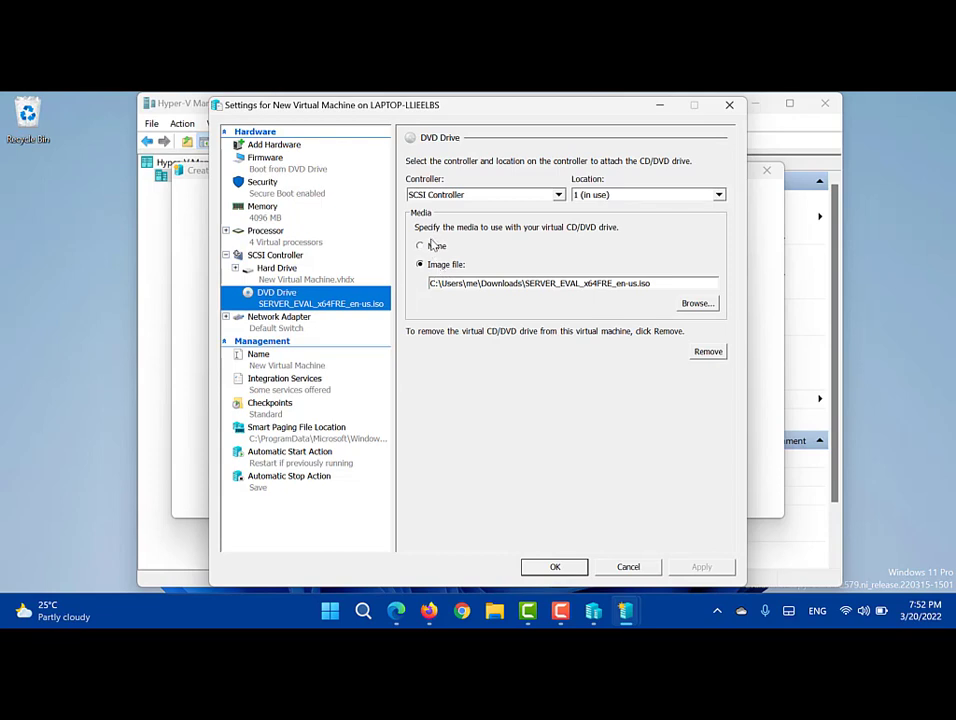
pyautogui.click(431, 250)
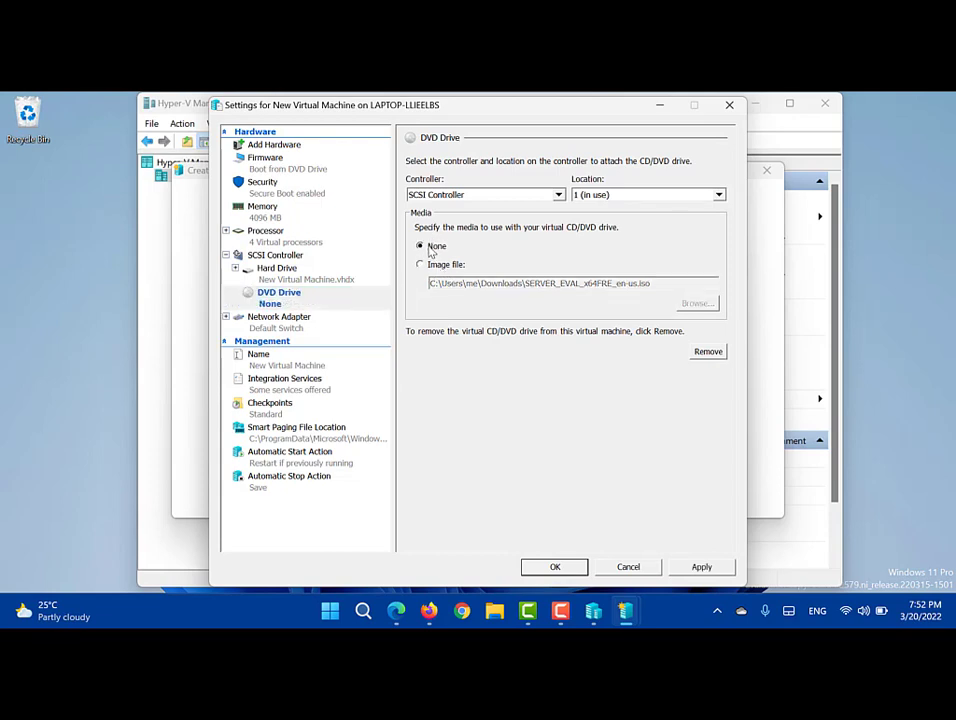
pyautogui.click(420, 265)
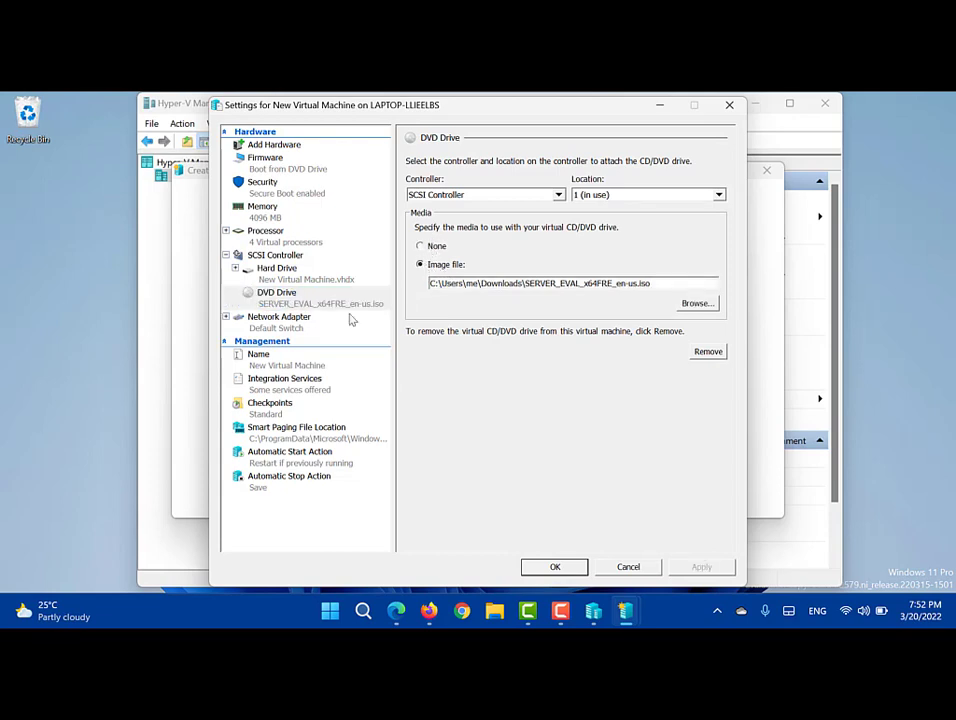
pyautogui.click(286, 364)
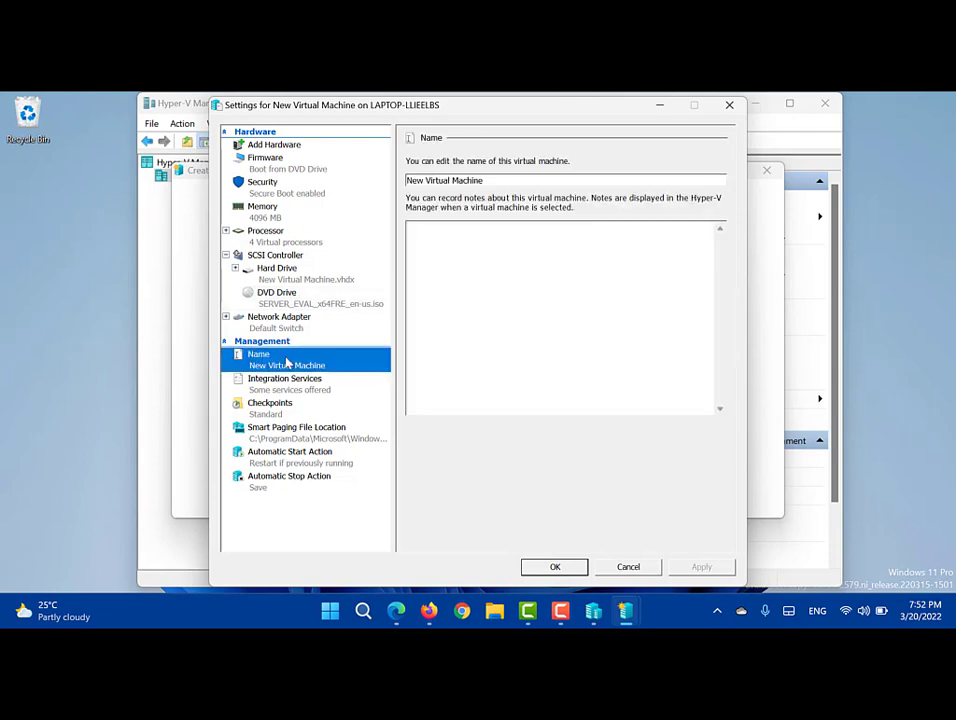
# Step: Replace the name 'New Virtual Machine' with 'Windows Server 2022'
pyautogui.doubleClick(489, 182)
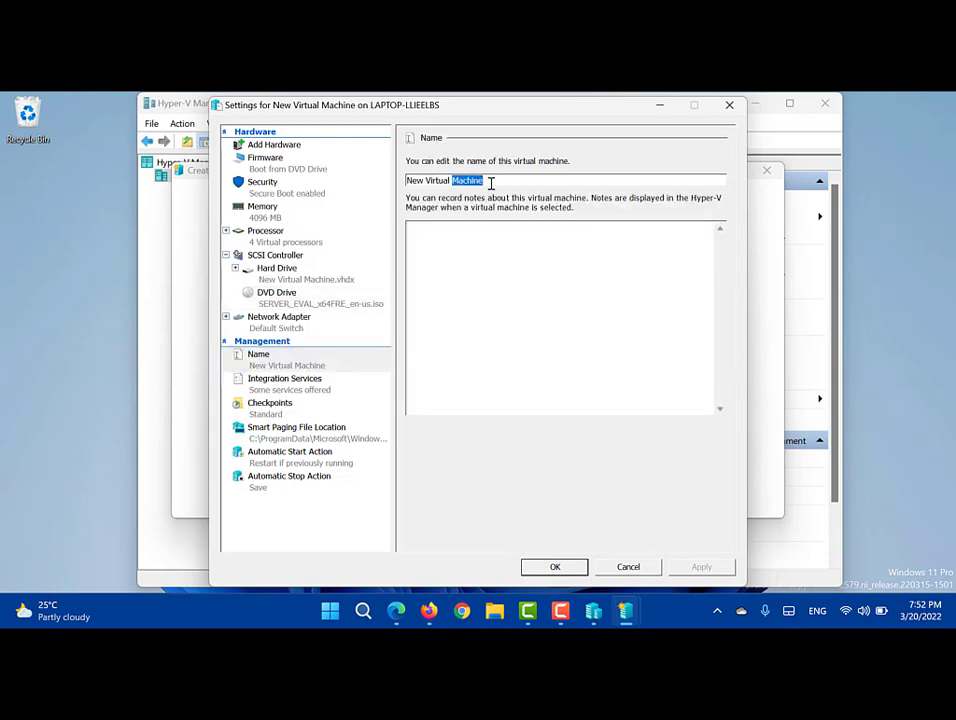
pyautogui.press('BackSpace')
pyautogui.press('BackSpace')
pyautogui.press('BackSpace')
pyautogui.press('BackSpace')
pyautogui.press('BackSpace')
pyautogui.press('BackSpace')
pyautogui.press('BackSpace')
pyautogui.press('BackSpace')
pyautogui.press('BackSpace')
pyautogui.press('BackSpace')
pyautogui.press('BackSpace')
pyautogui.press('BackSpace')
pyautogui.press('BackSpace')
pyautogui.write('Windo')
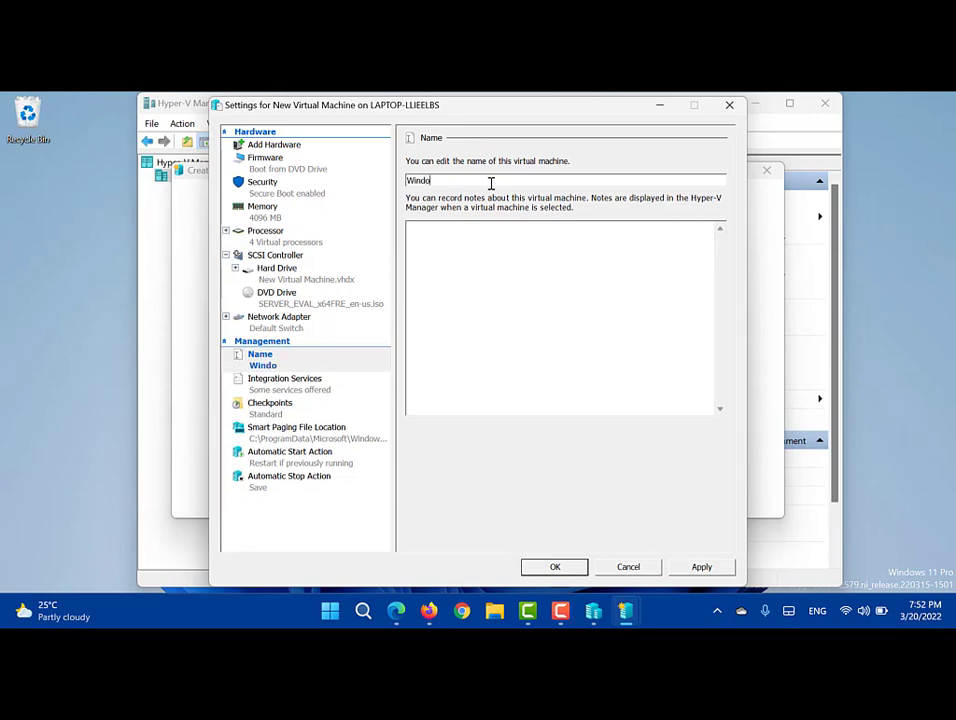
pyautogui.write('ws Server 2022')
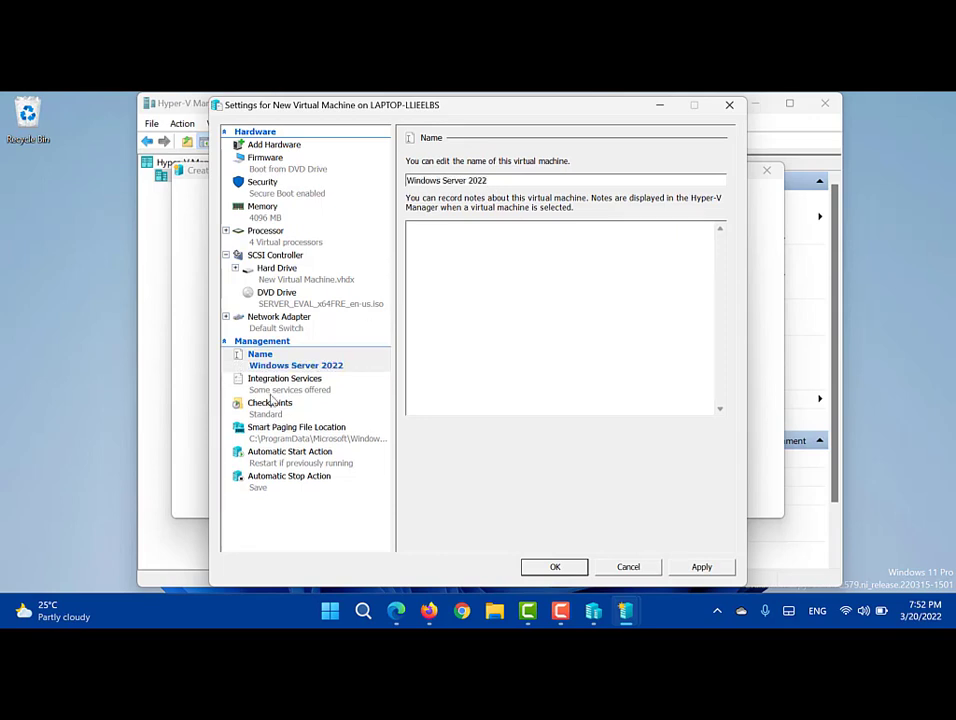
pyautogui.click(270, 394)
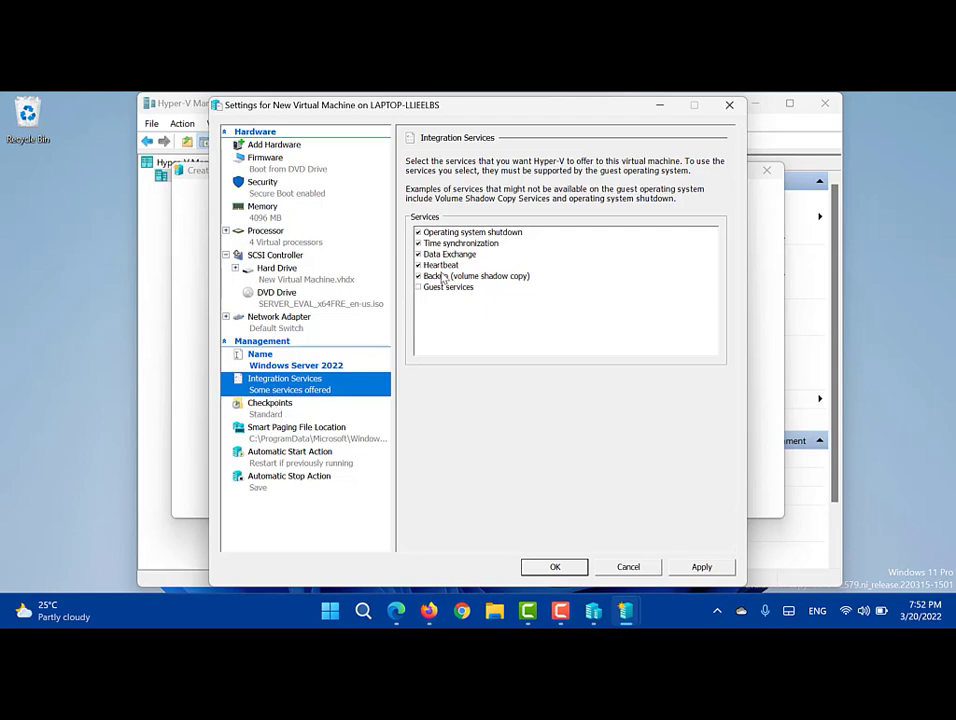
# Step: Leave checkpoints enabled with the Standard checkpoint type selected
pyautogui.click(266, 412)
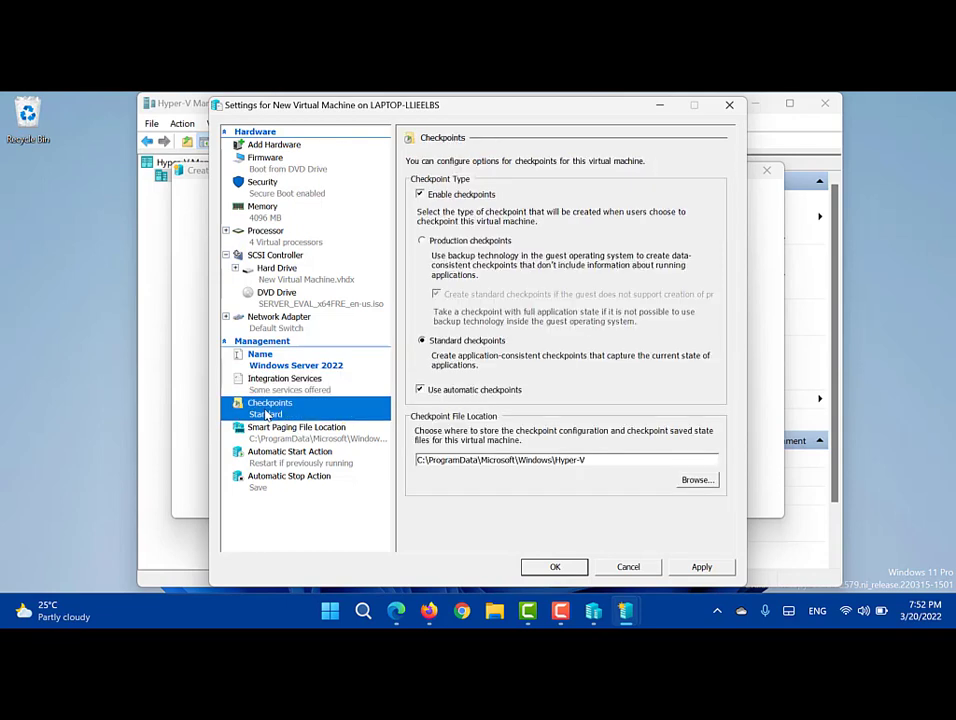
pyautogui.click(472, 197)
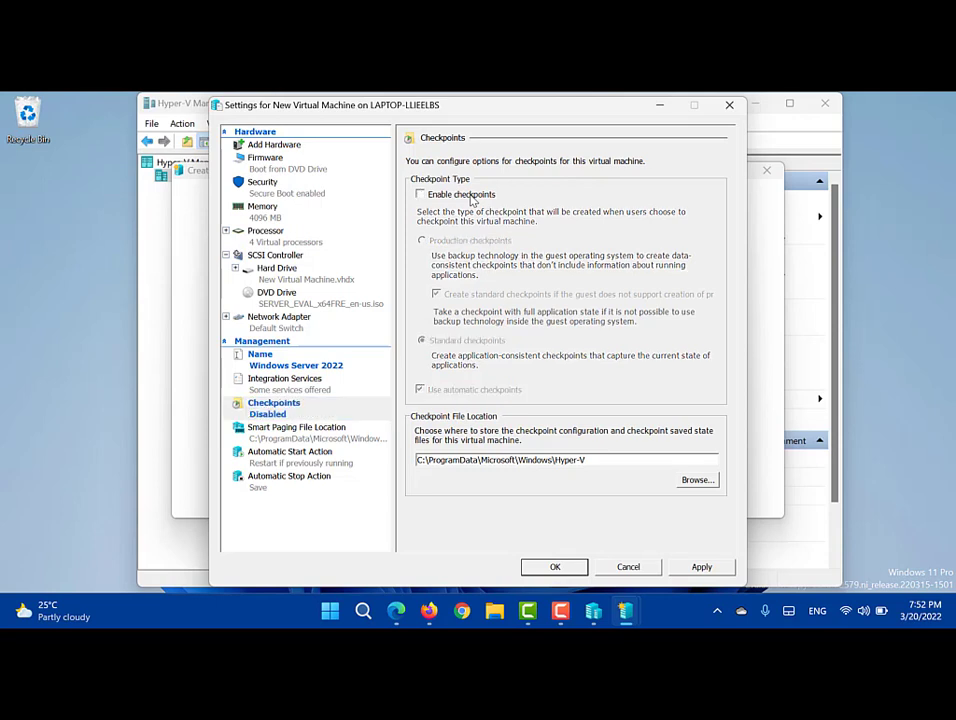
pyautogui.click(472, 197)
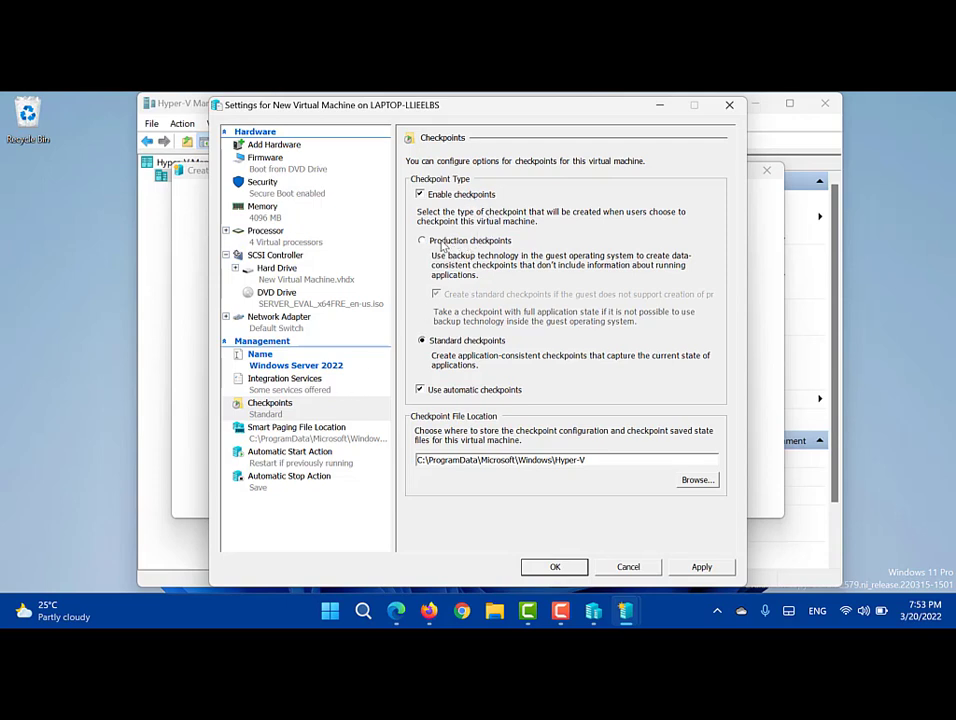
pyautogui.click(443, 243)
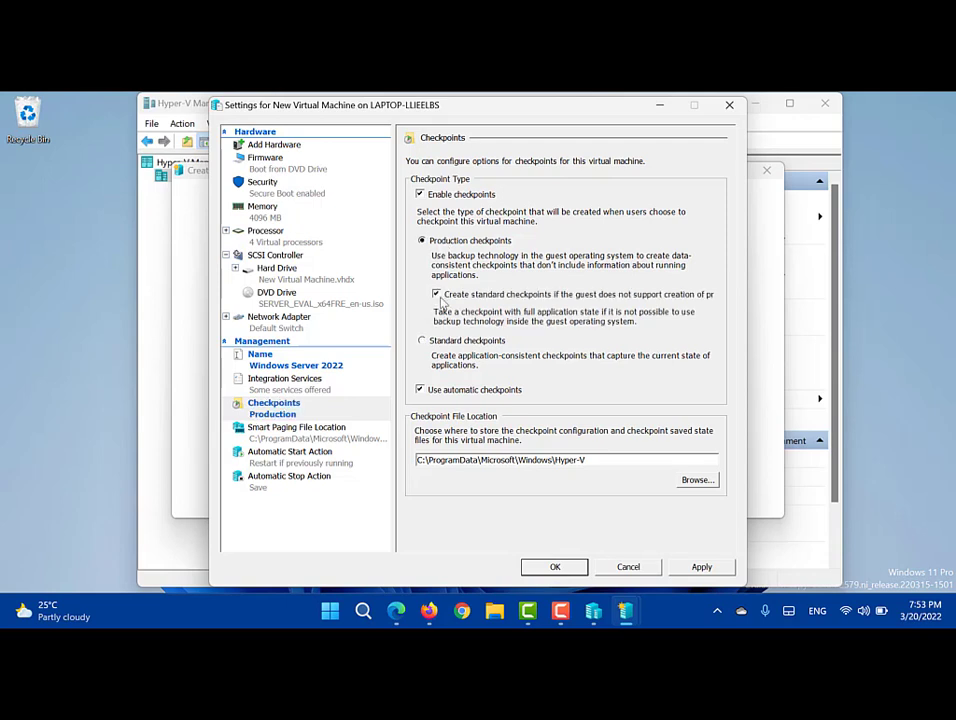
pyautogui.click(442, 340)
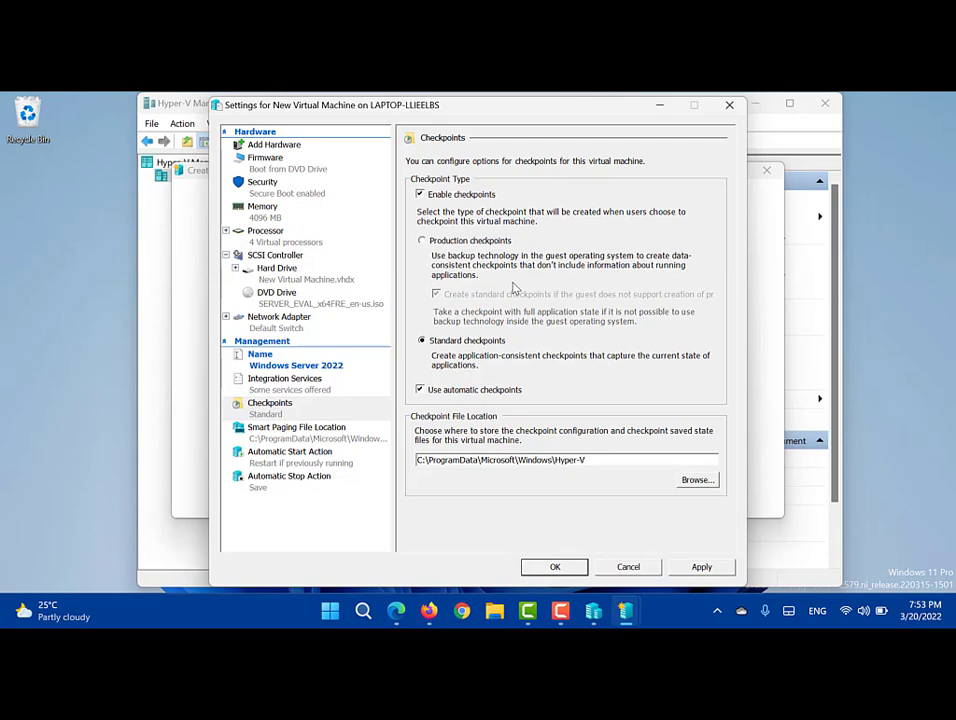
# Step: Review the Smart Paging and automatic action pages, then apply and save the Windows Server 2022 settings
pyautogui.click(260, 430)
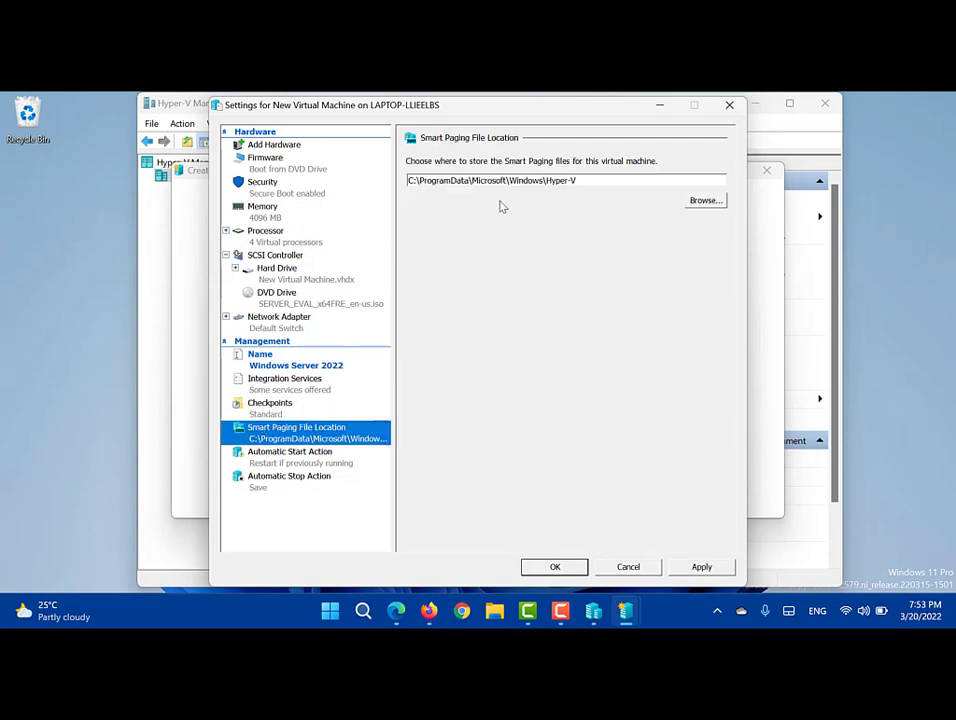
pyautogui.click(327, 454)
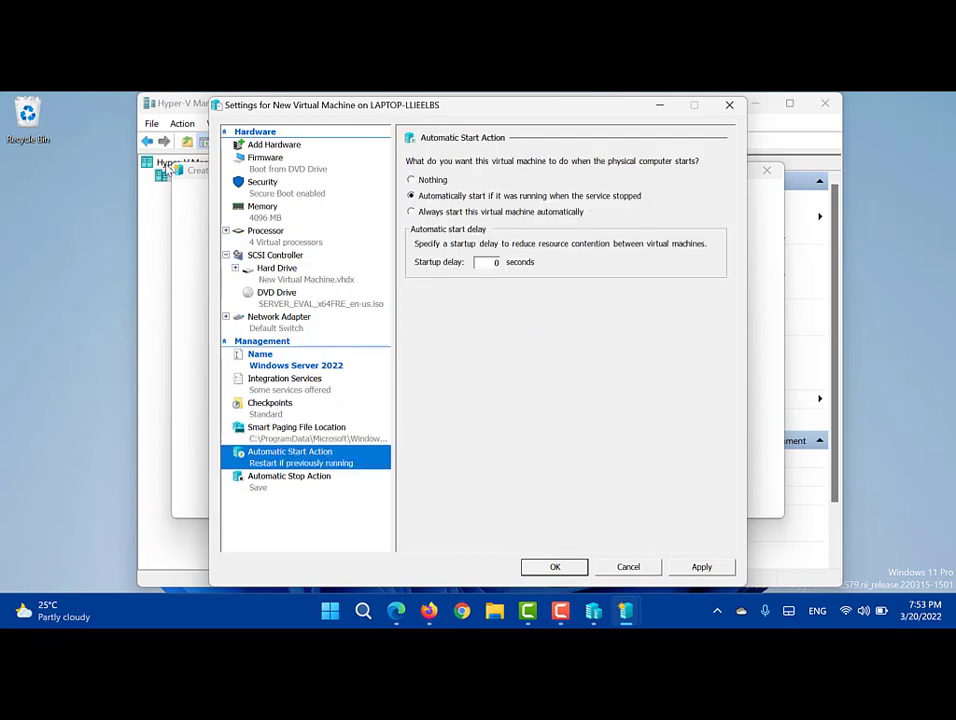
pyautogui.click(285, 432)
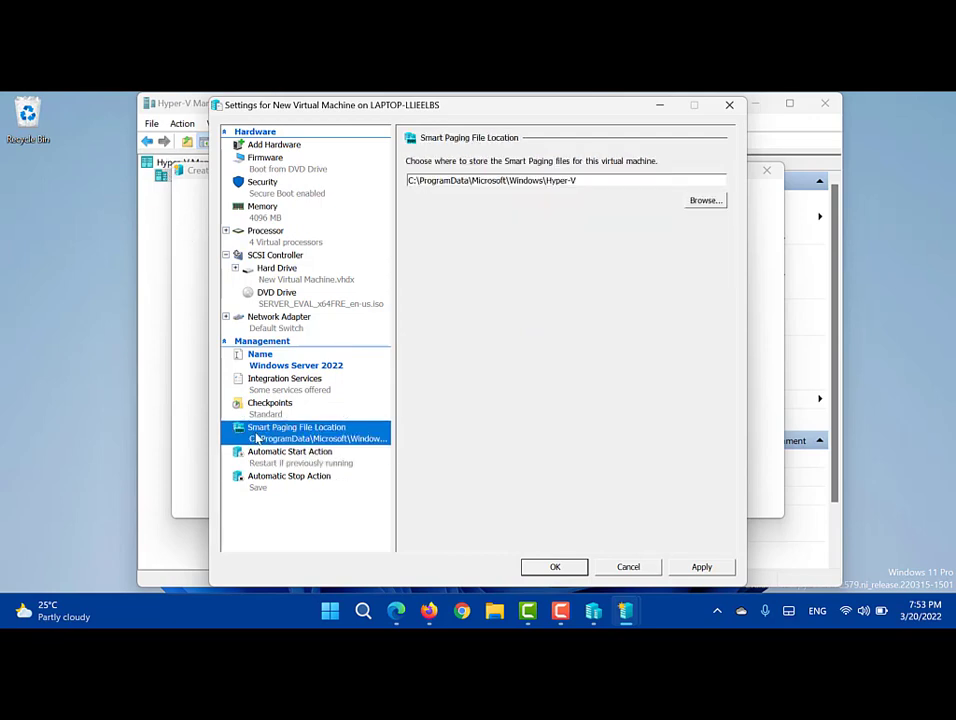
pyautogui.click(283, 466)
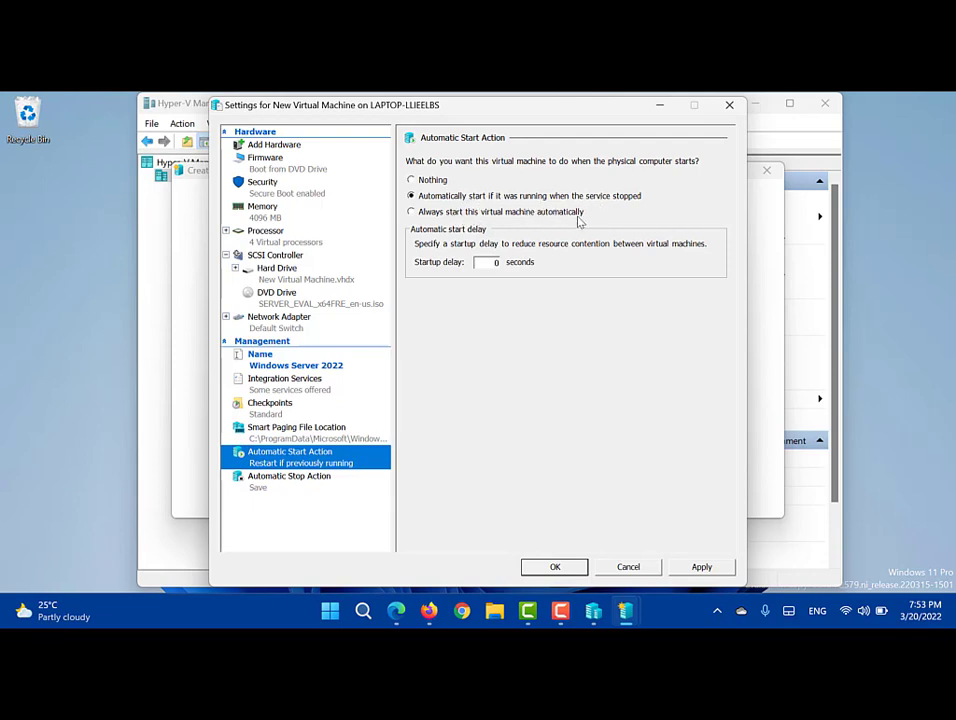
pyautogui.click(306, 491)
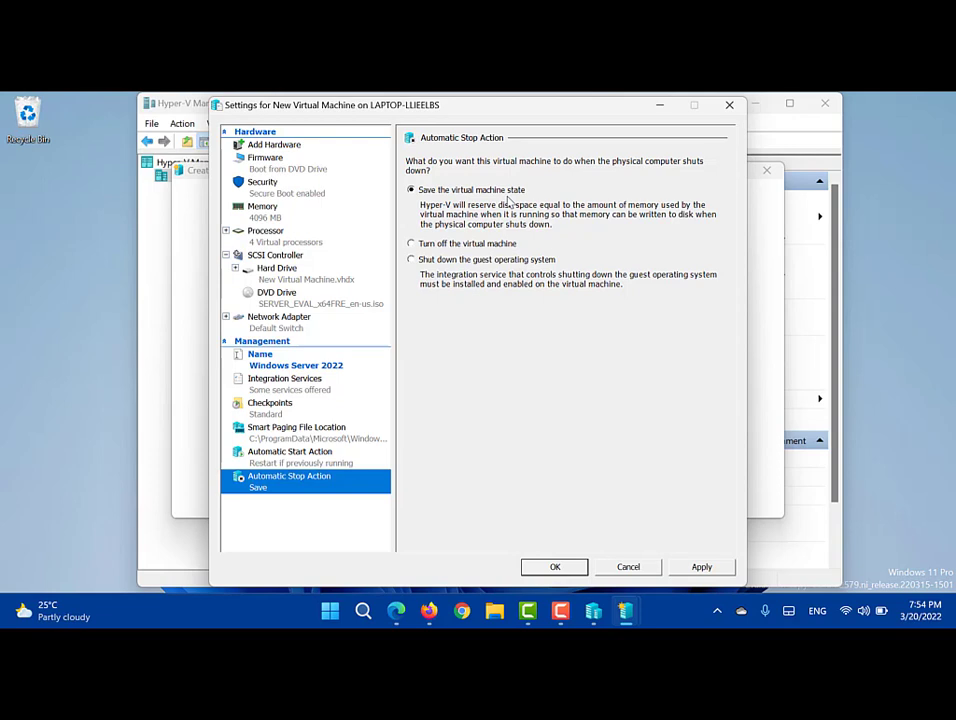
pyautogui.click(700, 567)
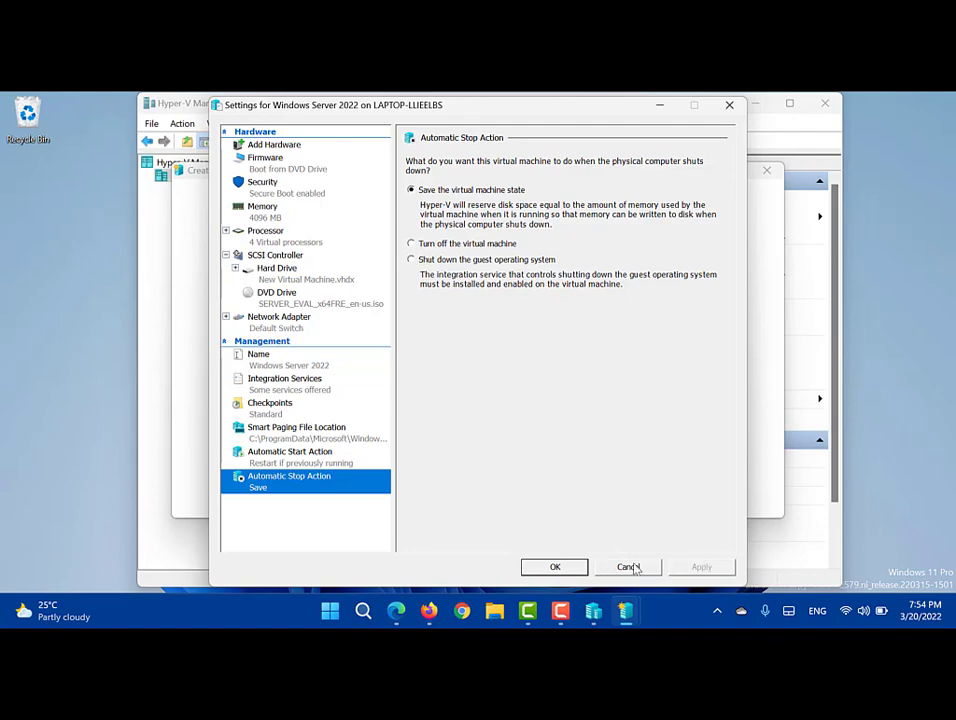
pyautogui.click(562, 567)
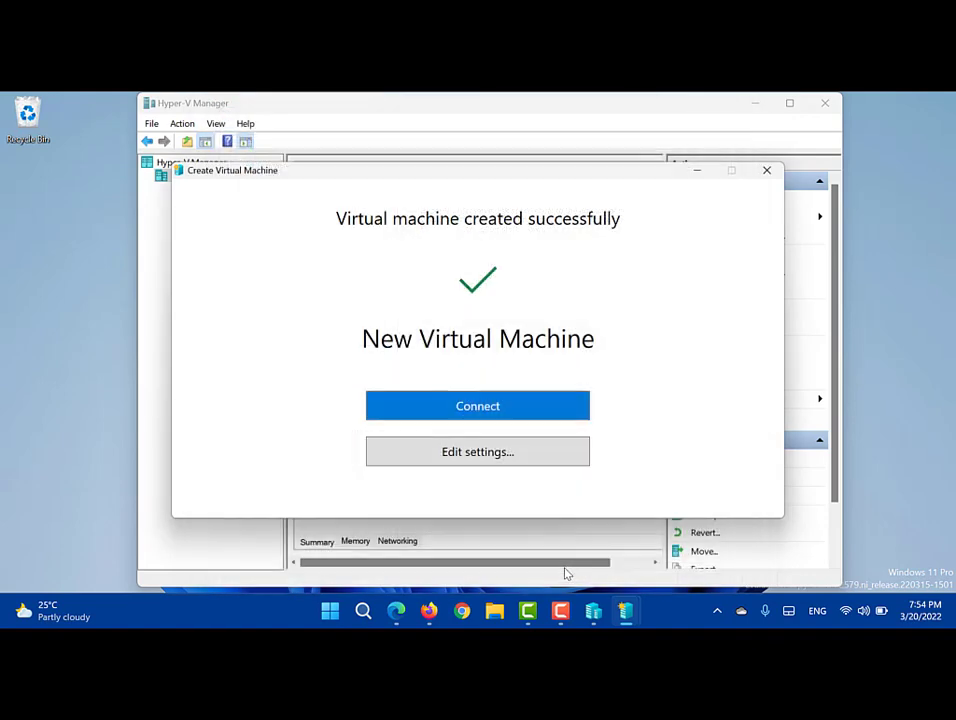
# Step: Connect to and start the VM full screen, keep the default language, and choose Install now
pyautogui.click(474, 406)
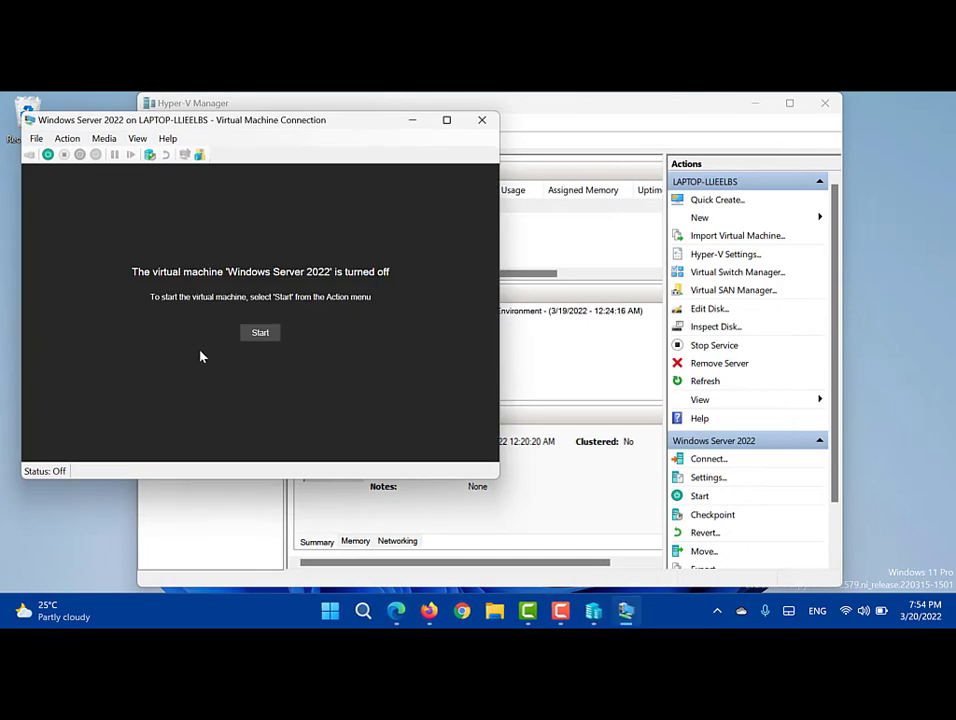
pyautogui.click(262, 333)
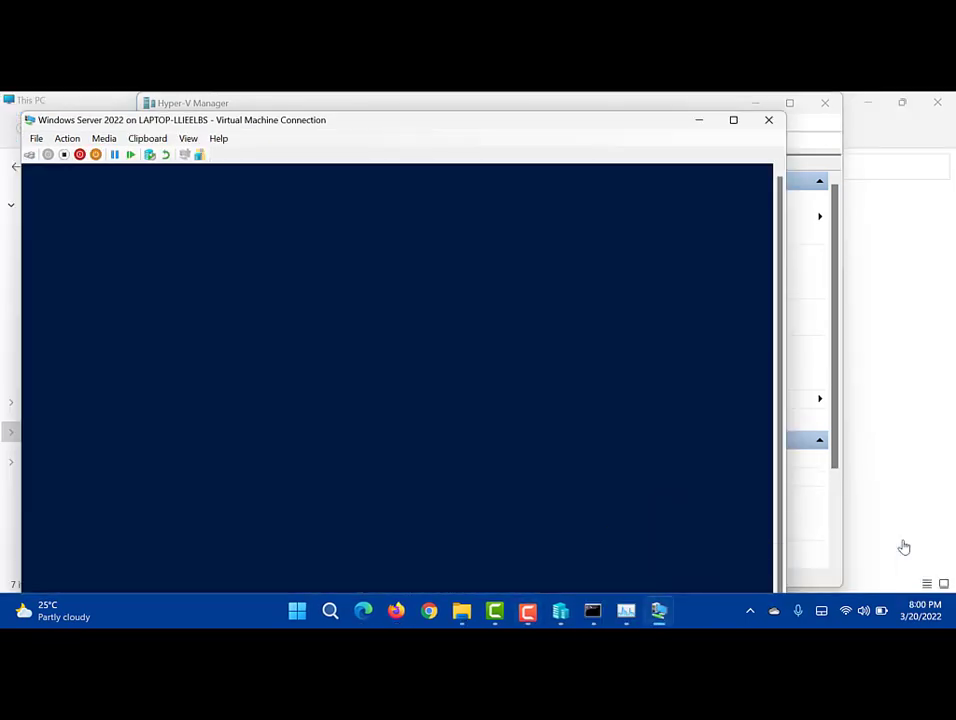
pyautogui.doubleClick(518, 127)
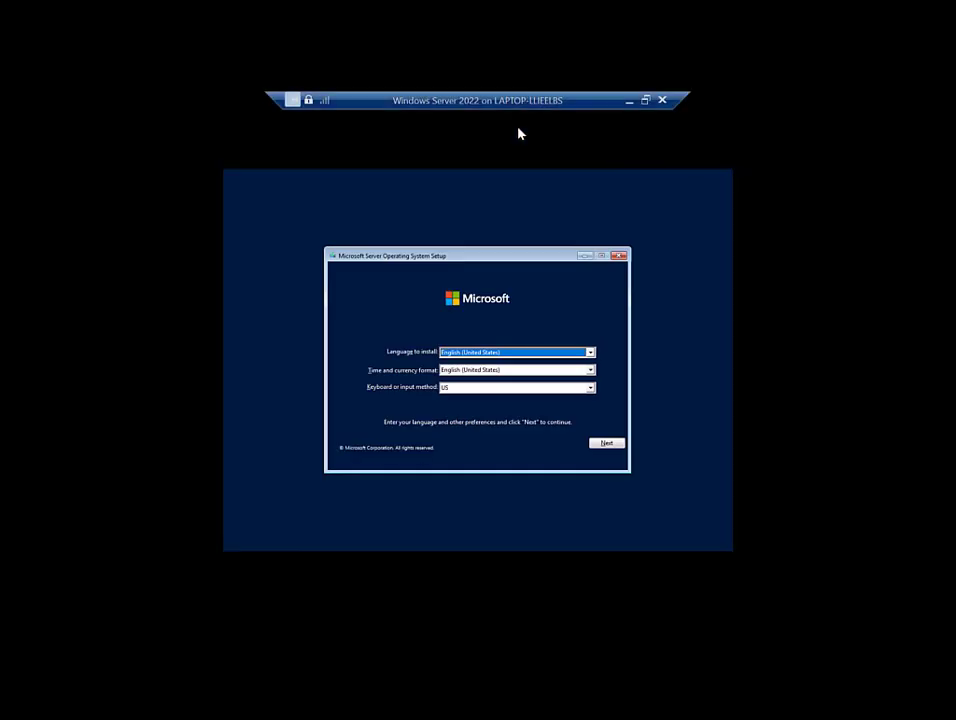
pyautogui.click(604, 442)
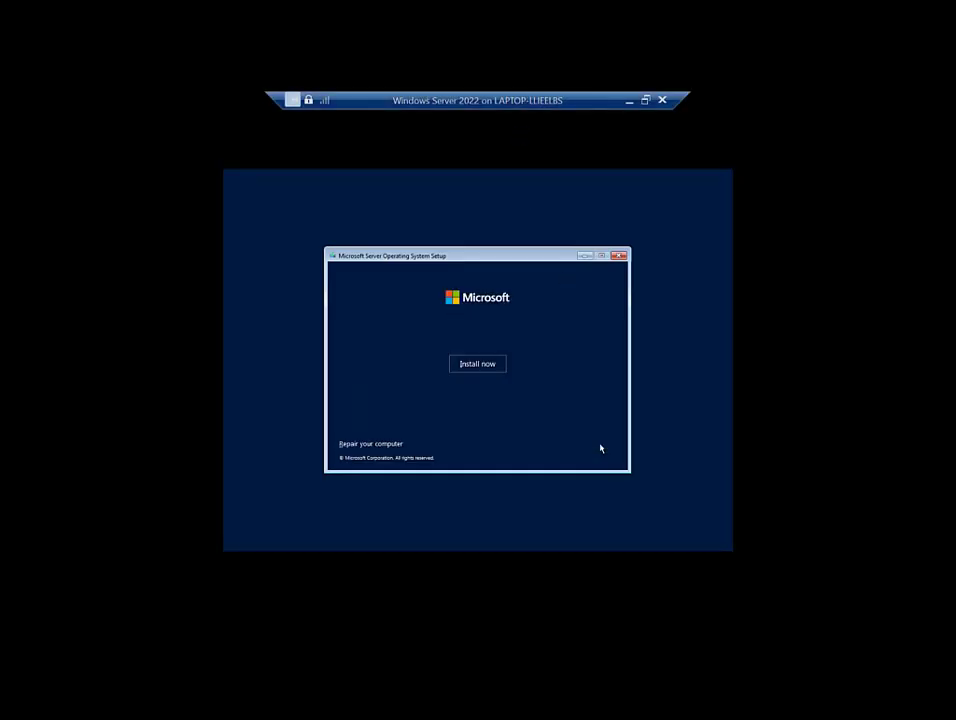
pyautogui.click(470, 365)
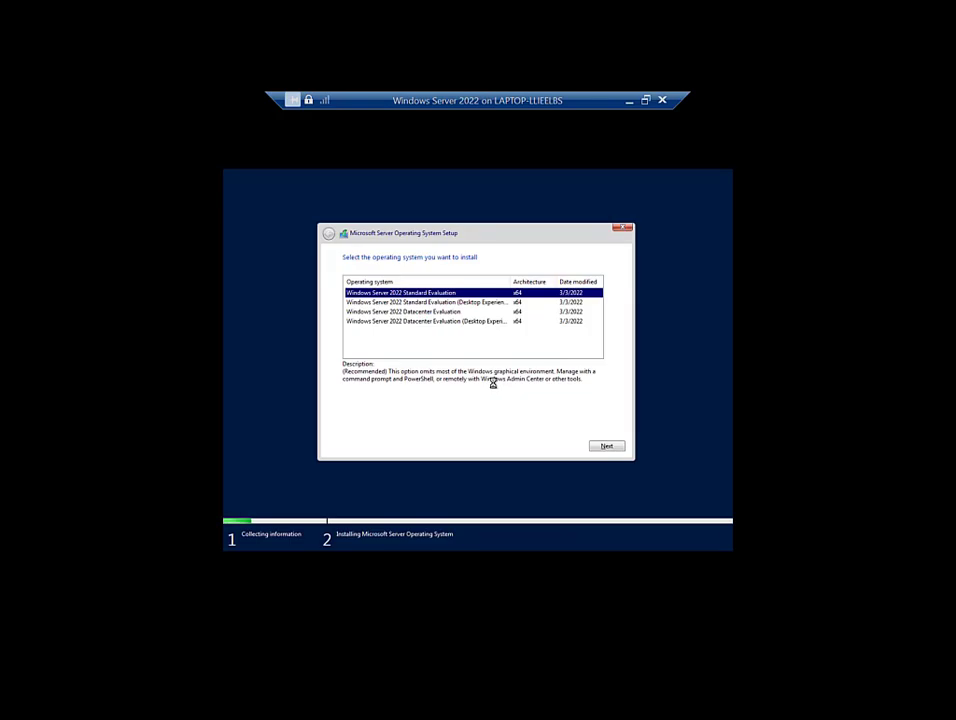
# Step: Select Windows Server 2022 Standard Evaluation (Desktop Experience) as the edition and continue
pyautogui.click(395, 312)
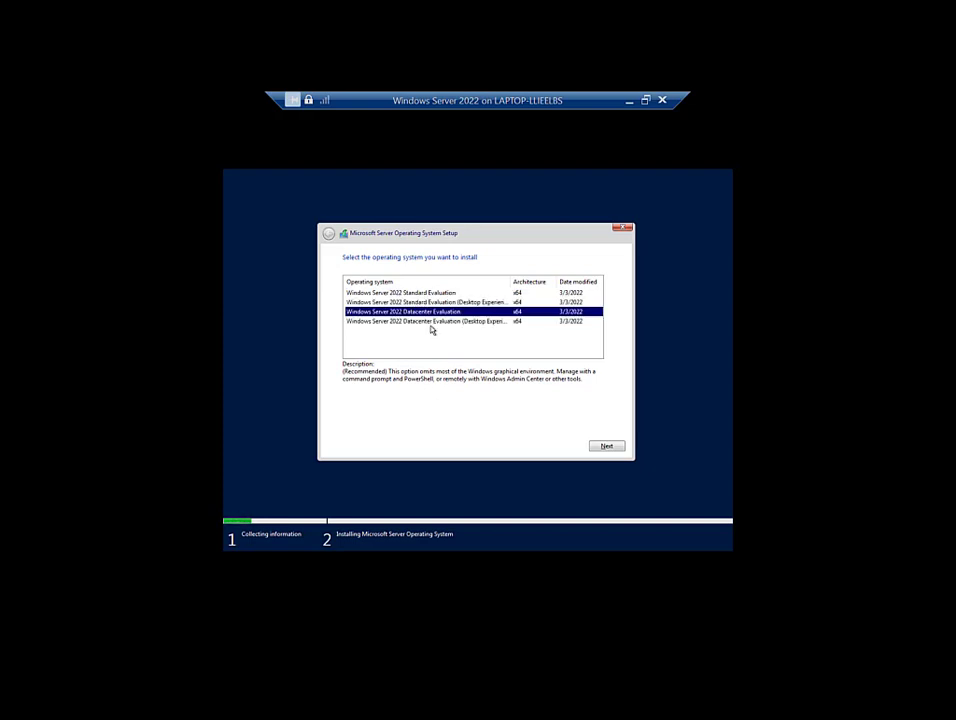
pyautogui.click(418, 303)
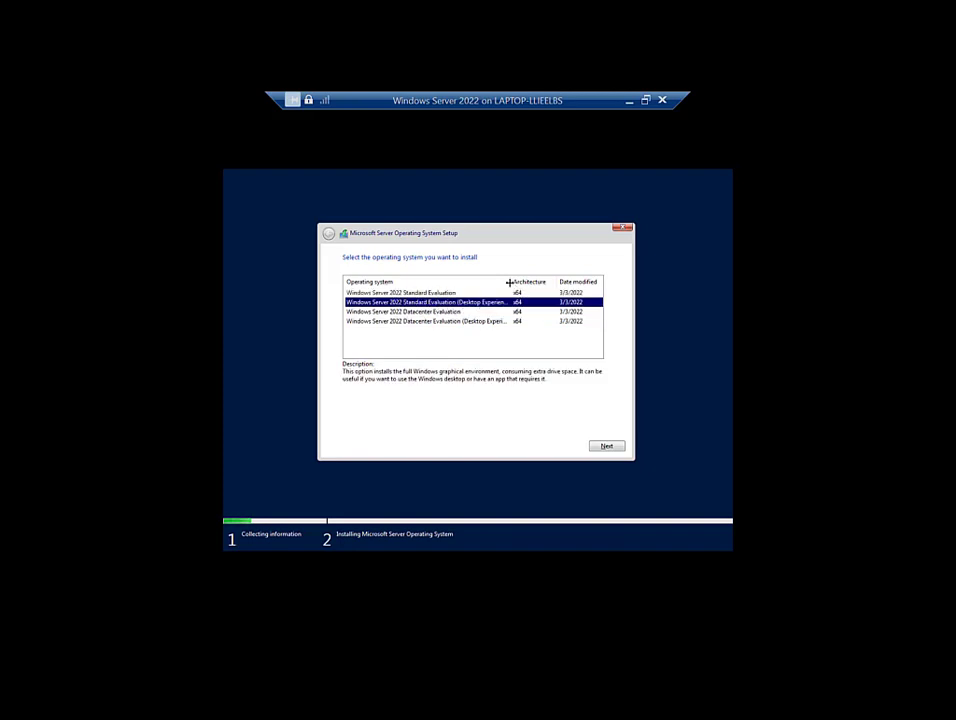
pyautogui.moveTo(508, 282); pyautogui.dragTo(543, 282)
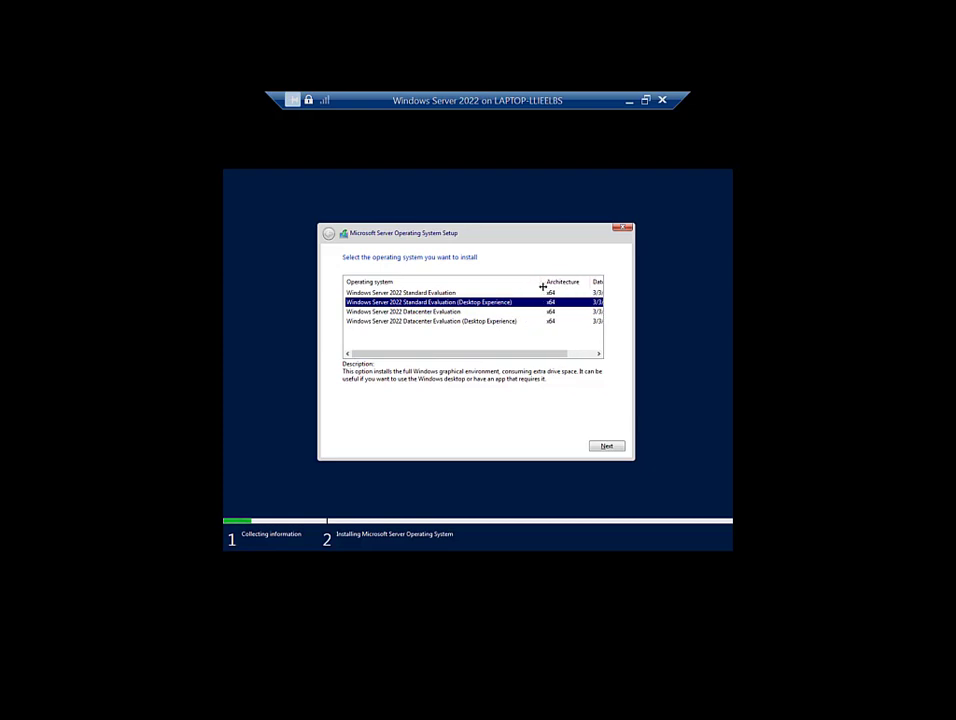
pyautogui.click(615, 449)
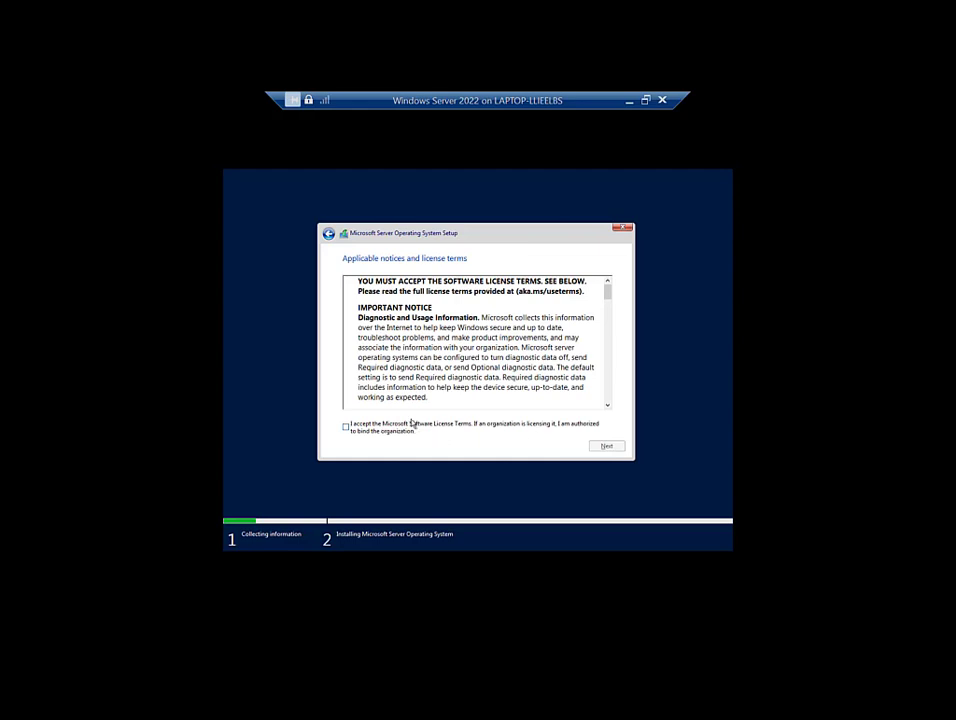
# Step: Accept the license terms and choose a Custom installation
pyautogui.click(411, 424)
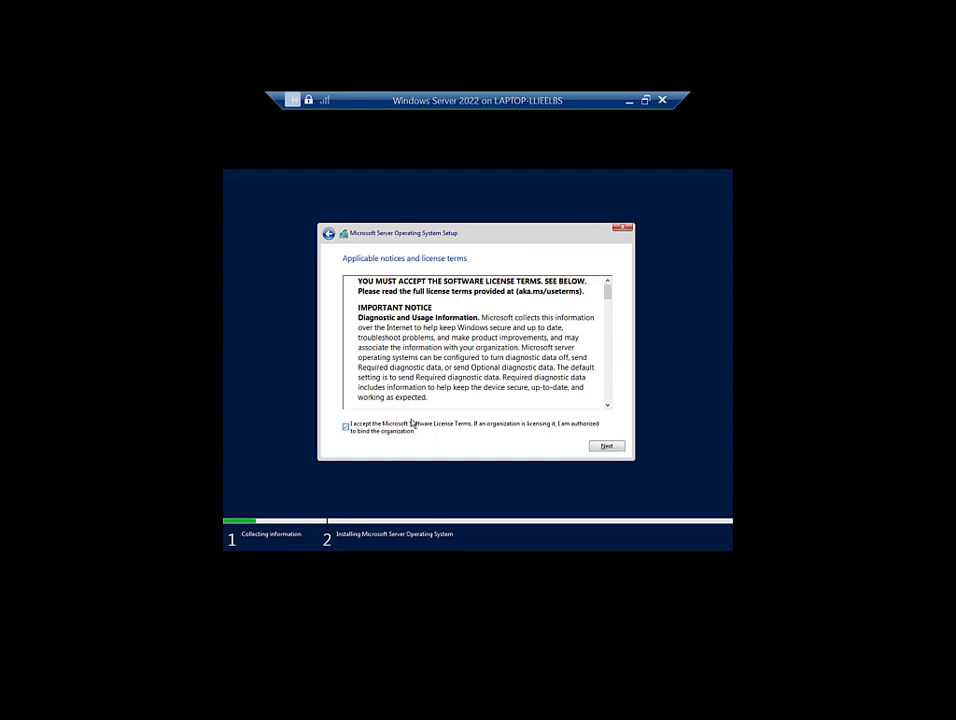
pyautogui.click(606, 446)
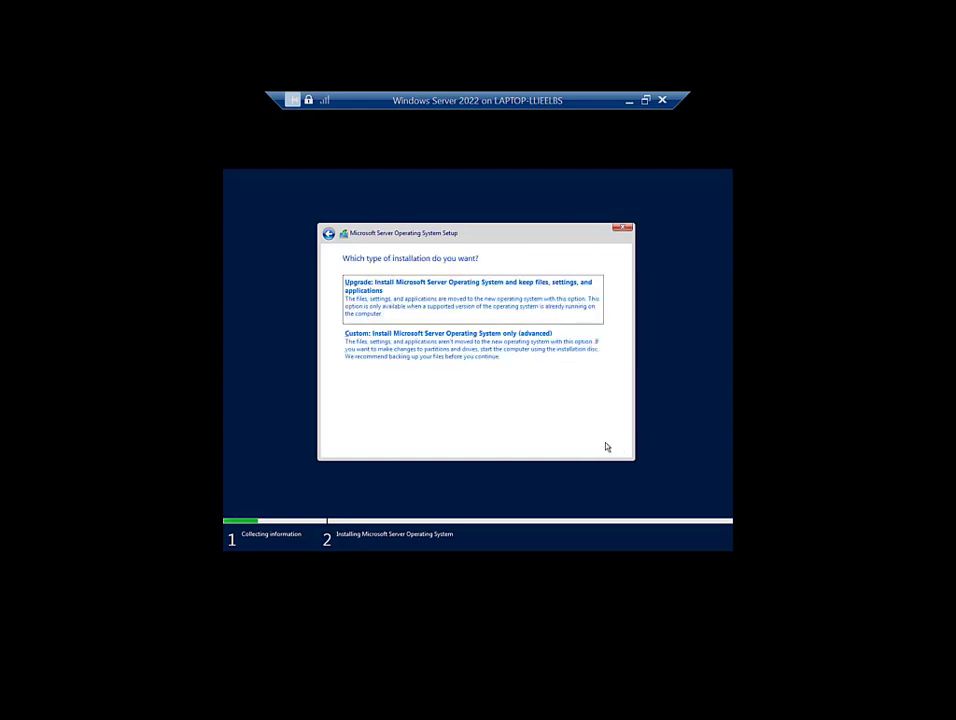
pyautogui.click(519, 373)
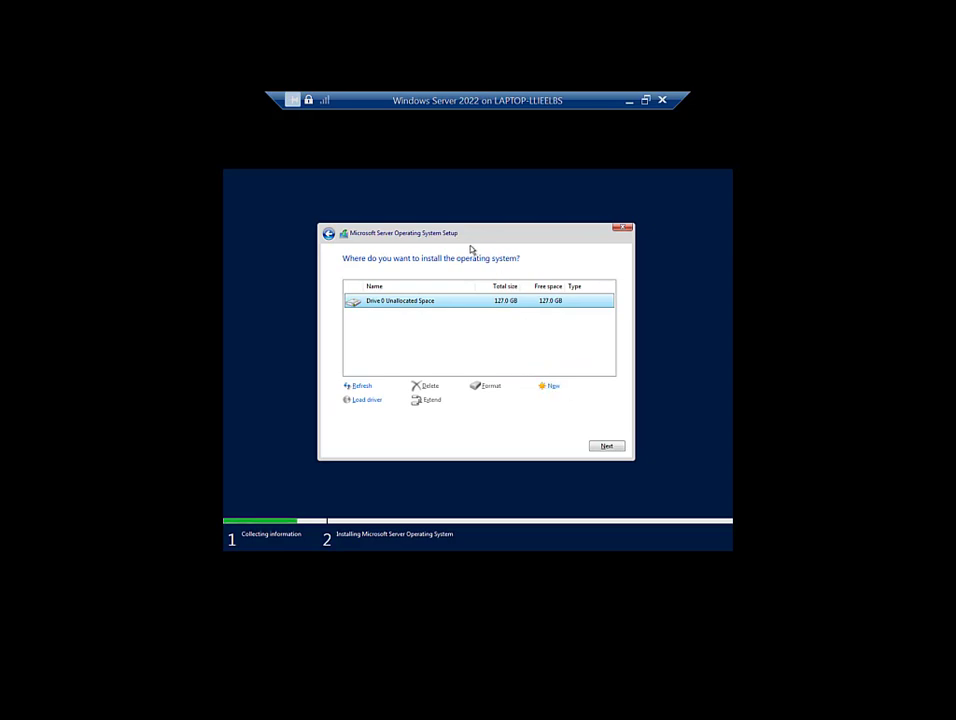
# Step: Create a full-size partition on Drive 0, format Partition 3, and install Windows onto it
pyautogui.click(548, 386)
pyautogui.click(562, 402)
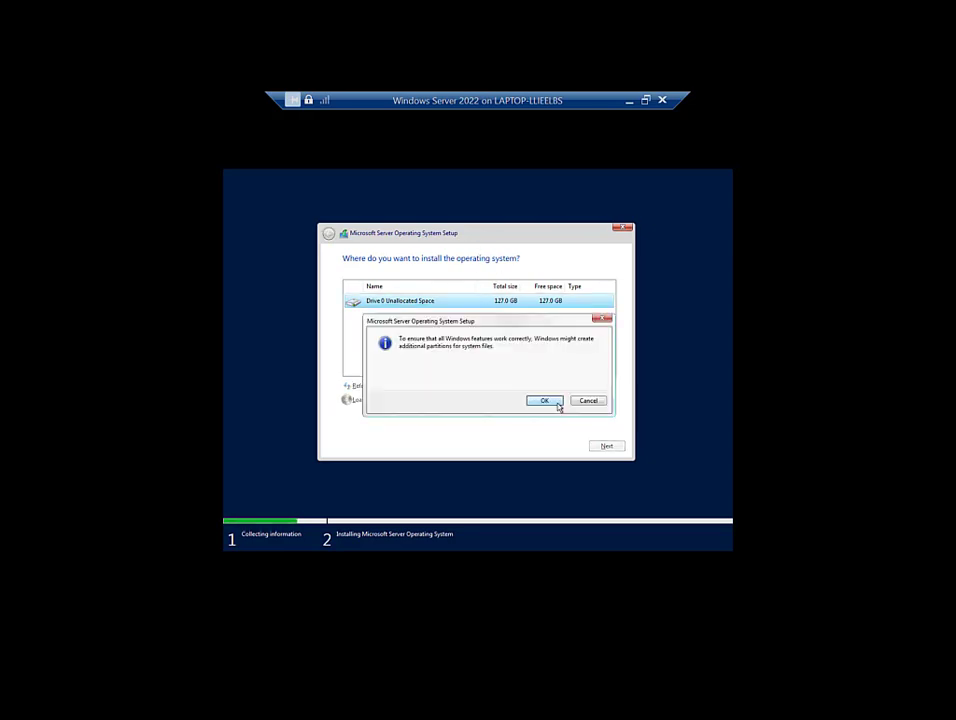
pyautogui.click(544, 401)
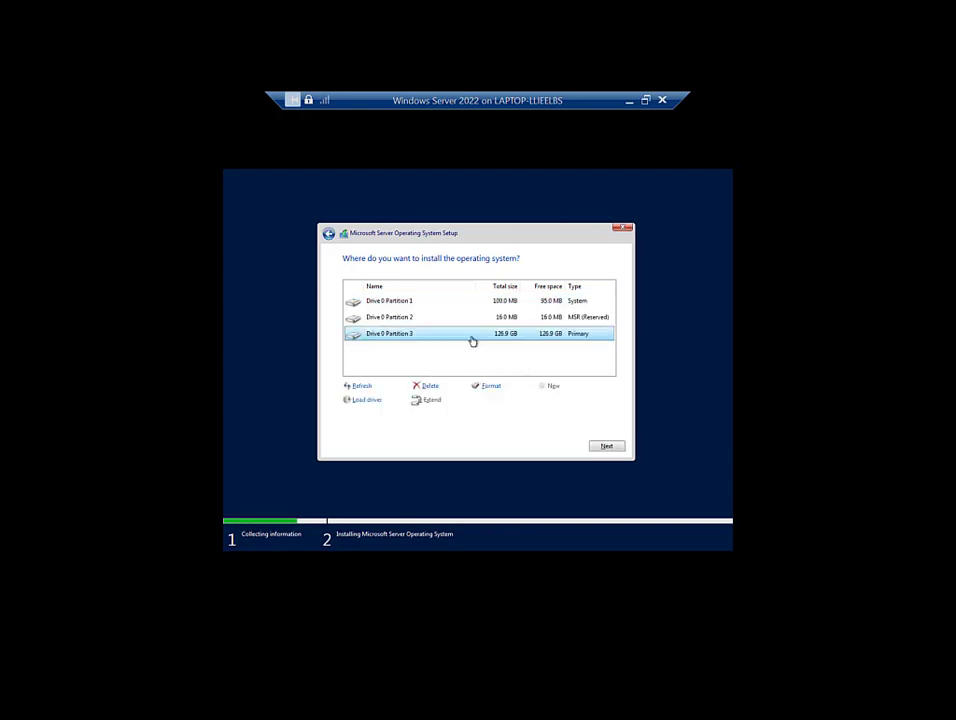
pyautogui.click(492, 389)
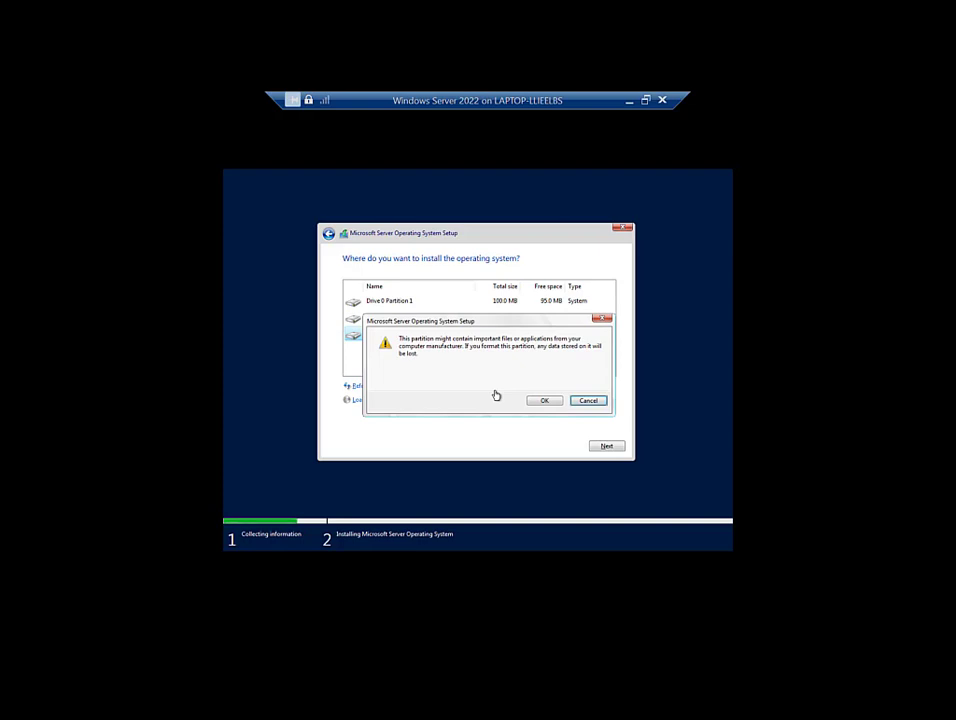
pyautogui.click(542, 403)
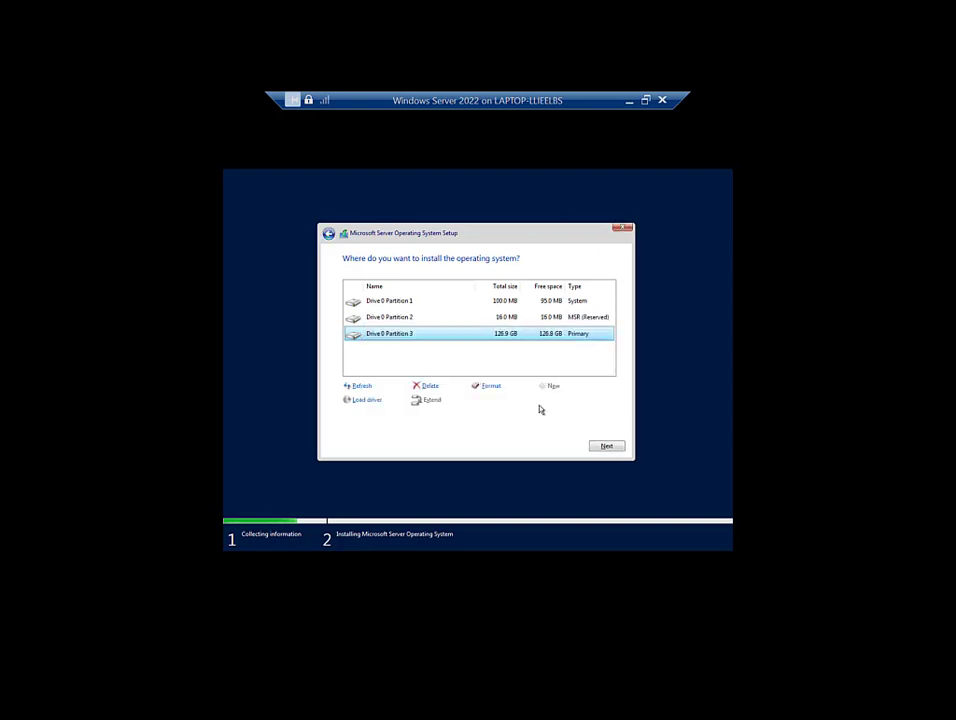
pyautogui.click(601, 450)
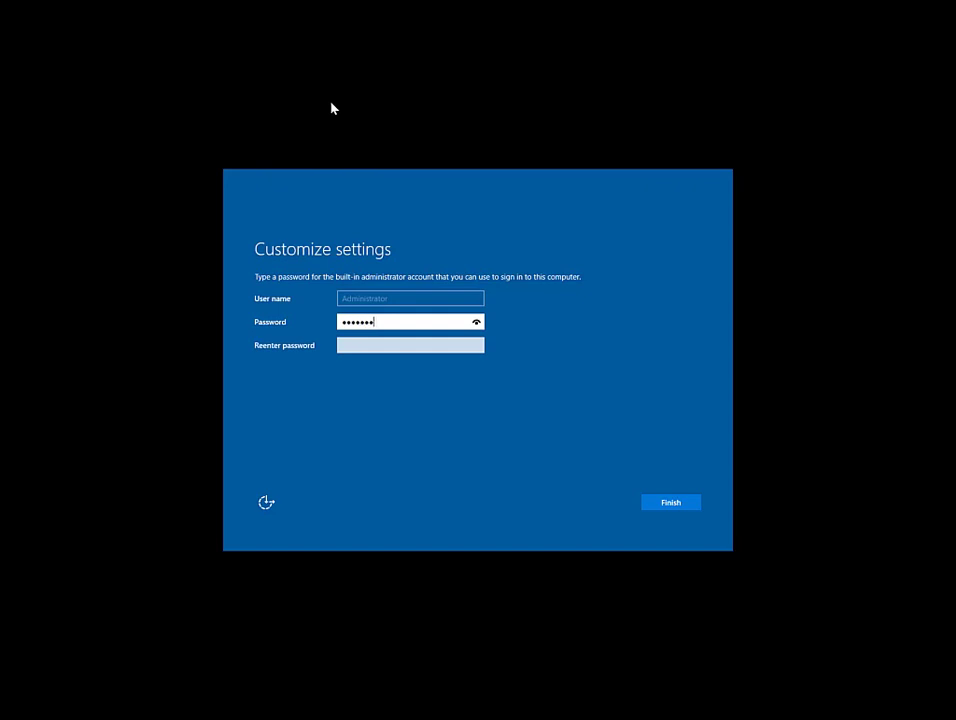
# Step: Enter and confirm the Administrator password to finish Windows Server setup
pyautogui.press('Tab')
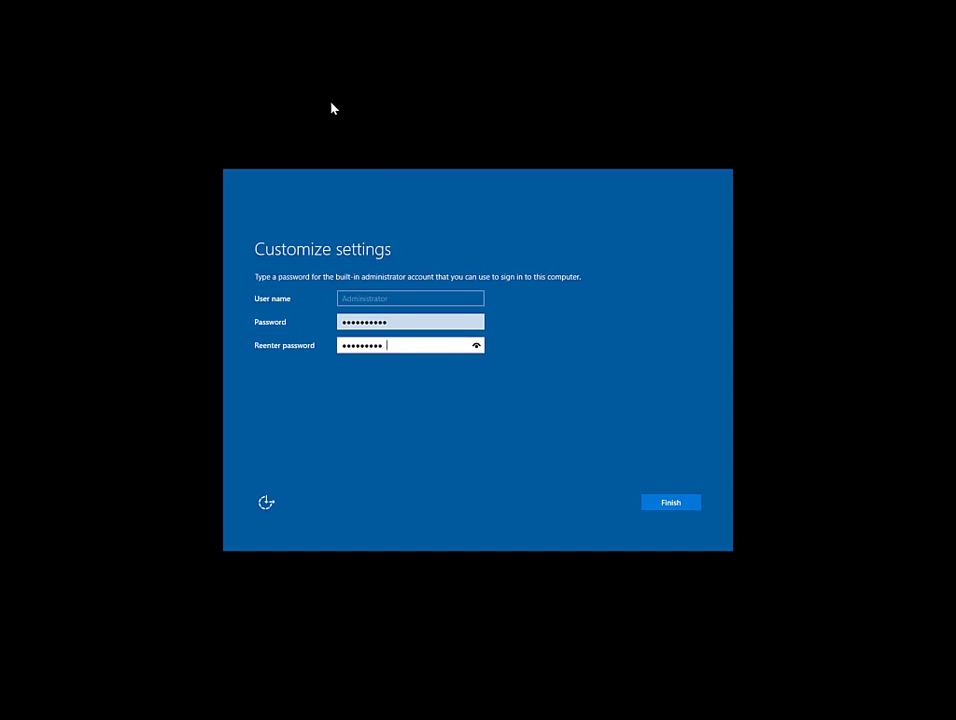
pyautogui.press('Return')
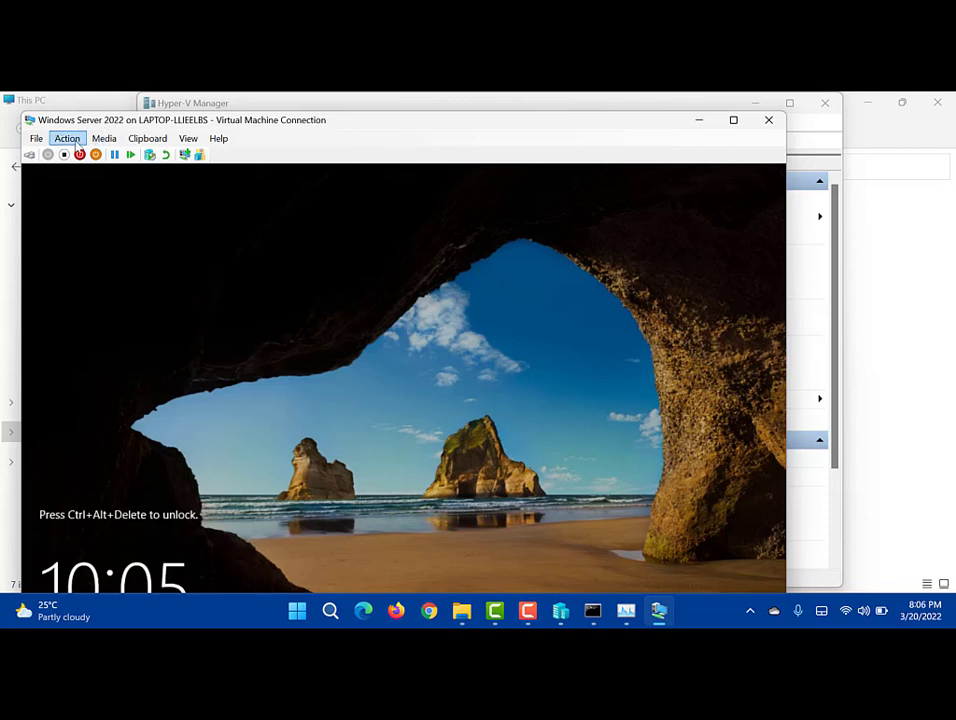
# Step: Send Ctrl+Alt+Delete and sign in as Administrator with the account password in full screen
pyautogui.click(67, 139)
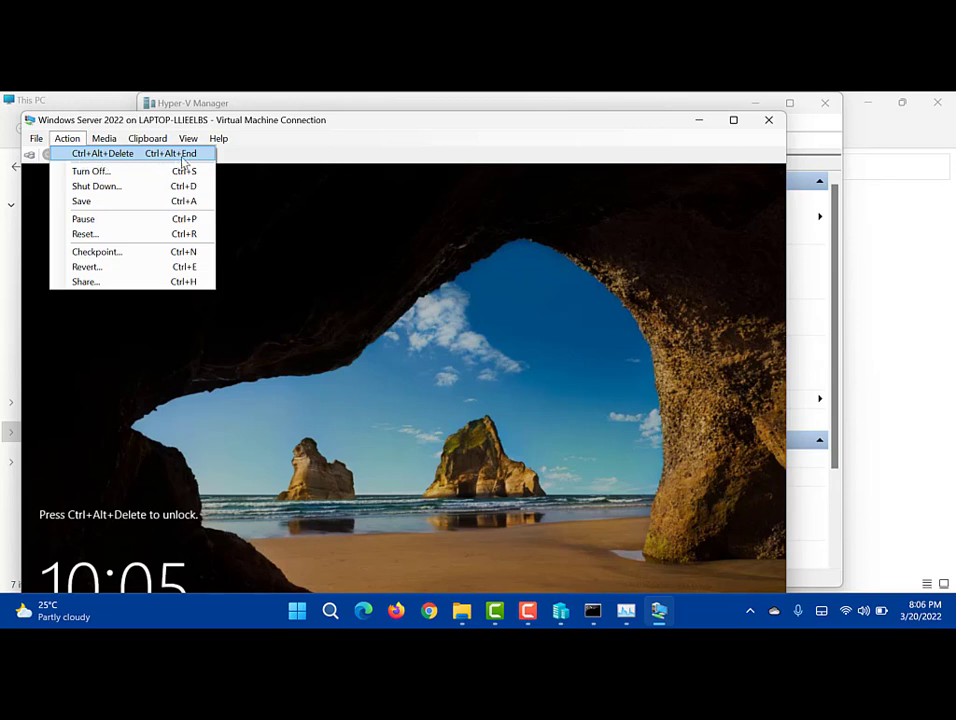
pyautogui.click(182, 157)
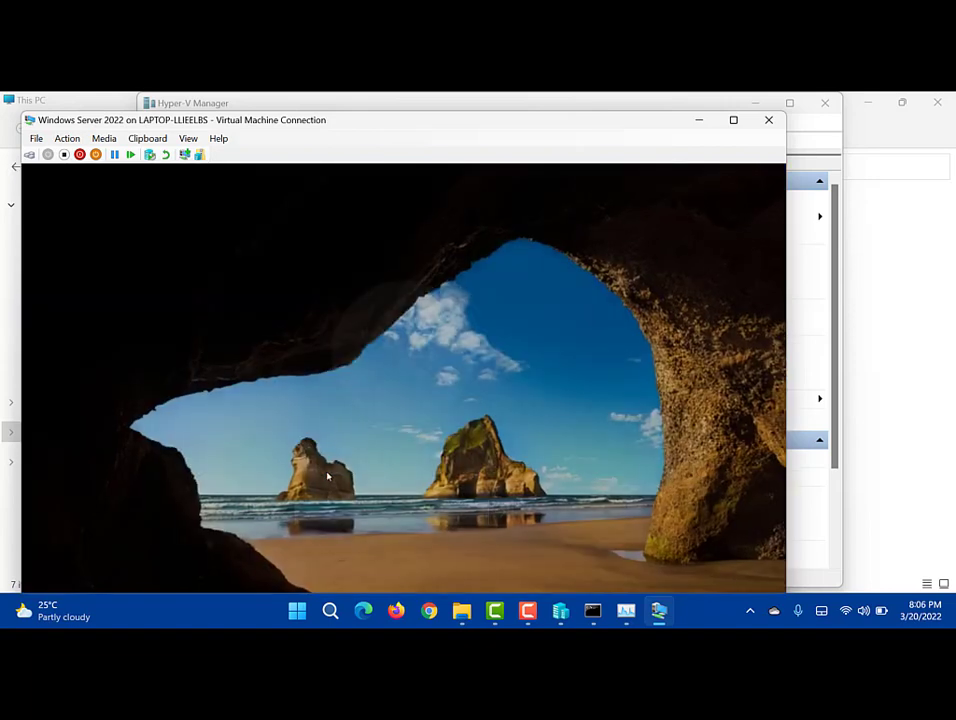
pyautogui.doubleClick(339, 121)
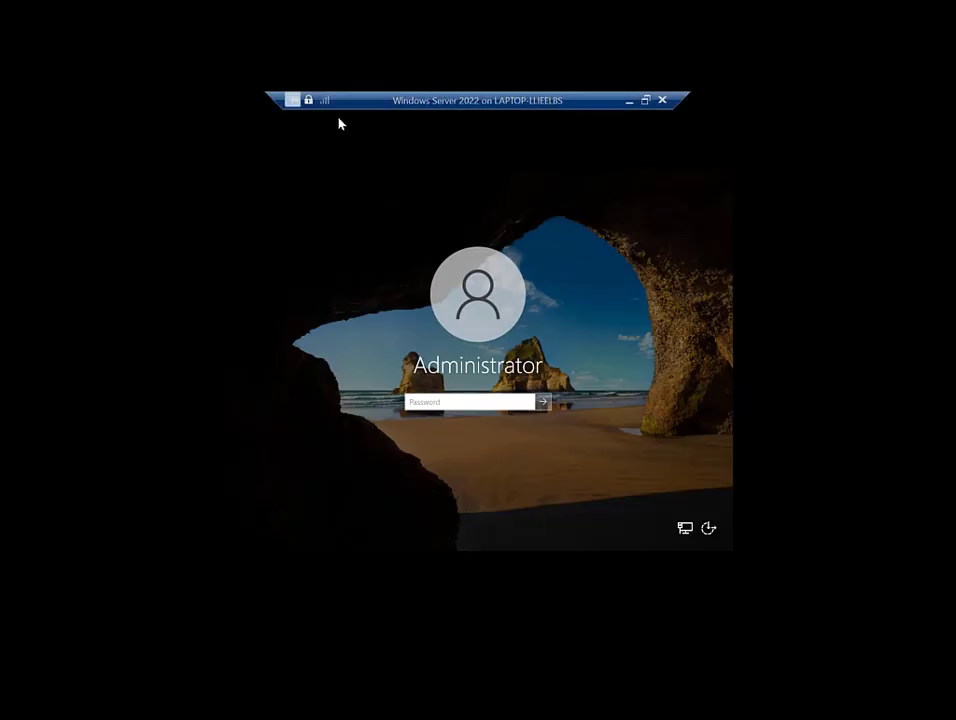
pyautogui.write('P@s')
pyautogui.press('Return')
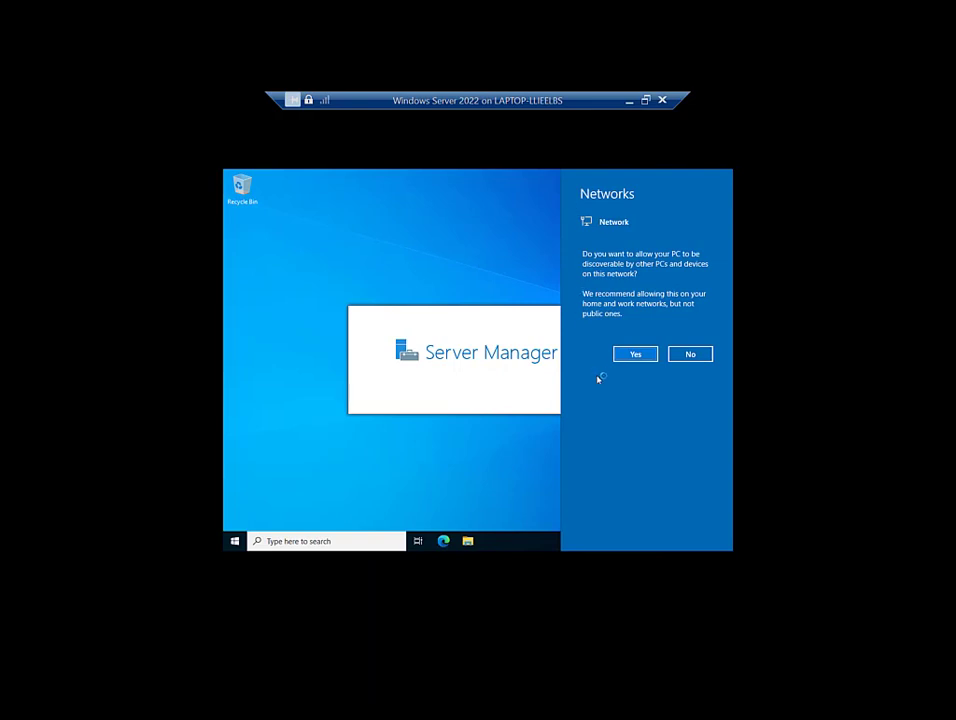
# Step: Allow network discovery, dismiss the Windows Admin Center message permanently, and close Server Manager
pyautogui.click(632, 358)
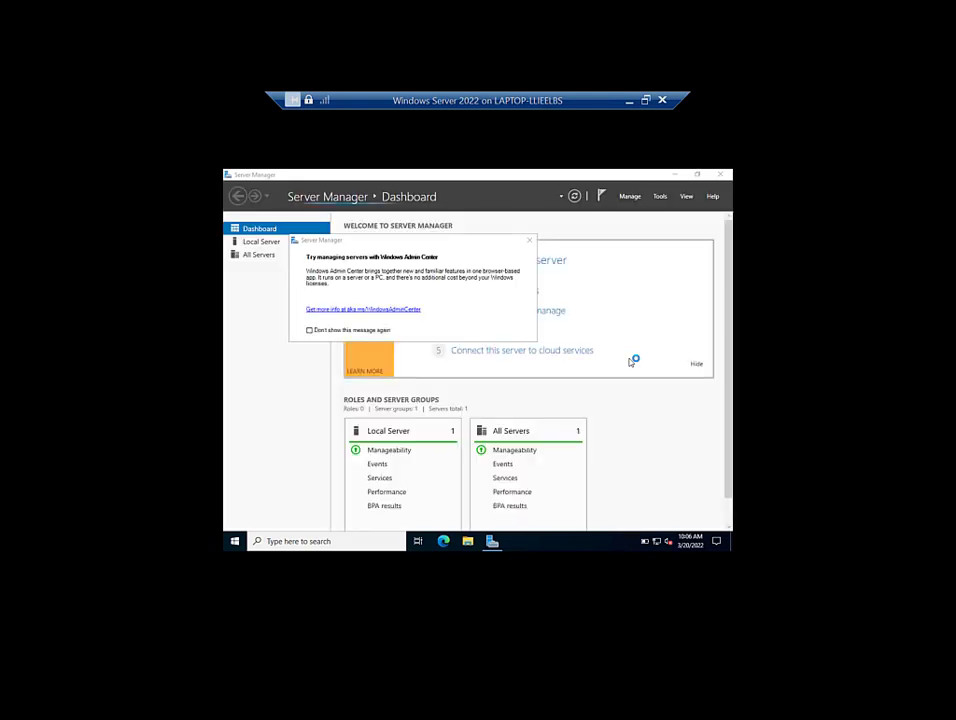
pyautogui.click(360, 331)
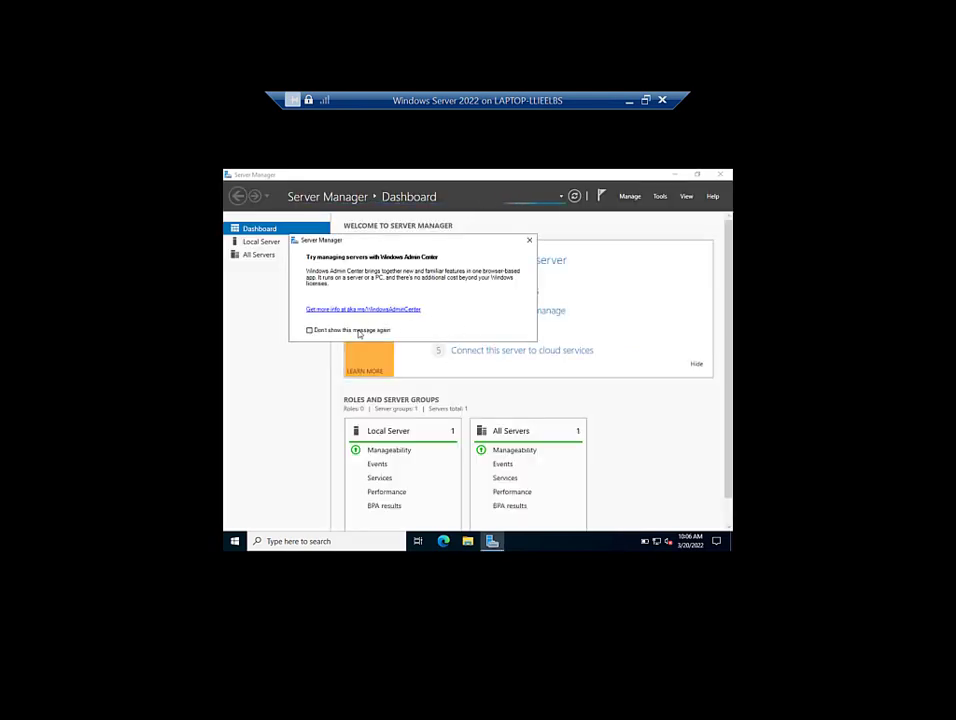
pyautogui.click(529, 240)
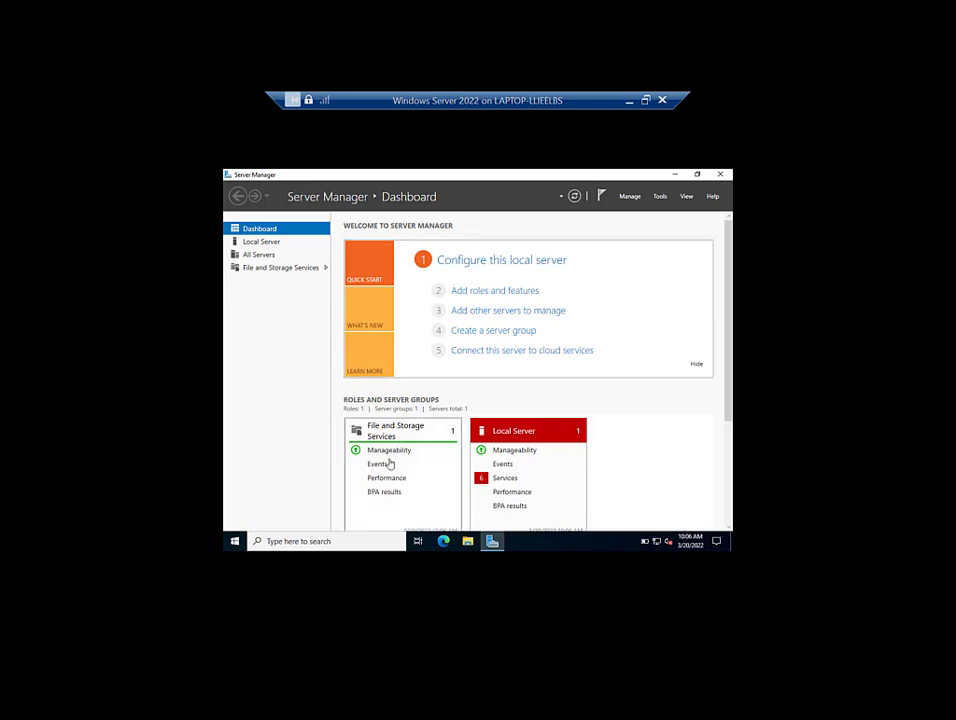
pyautogui.click(724, 175)
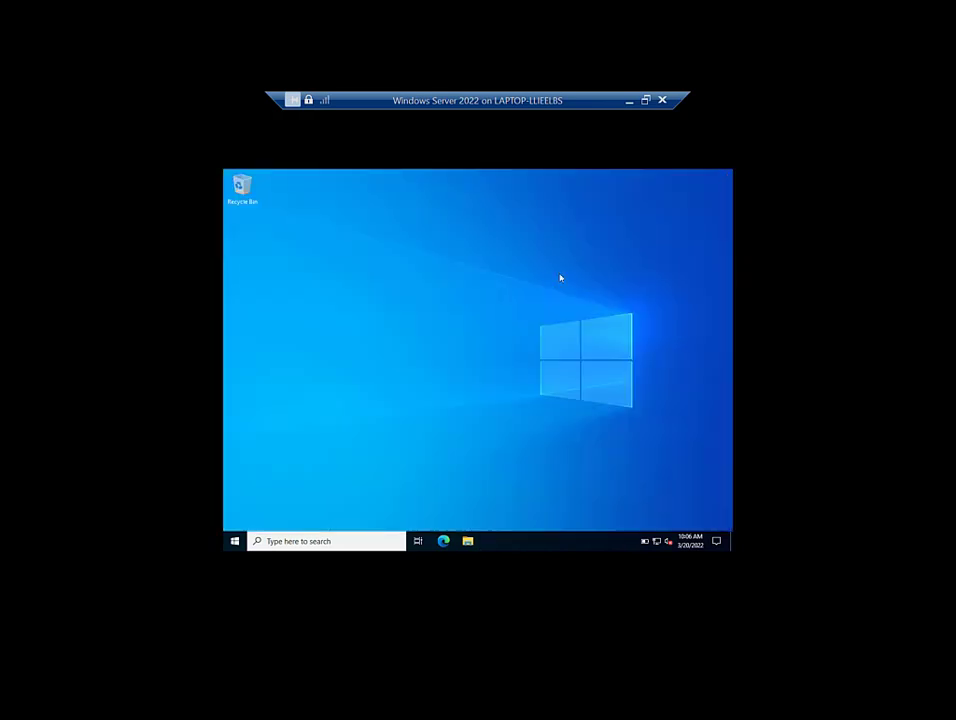
# Step: Shut down the server from the Start menu with reason Other (Unplanned)
pyautogui.click(235, 541)
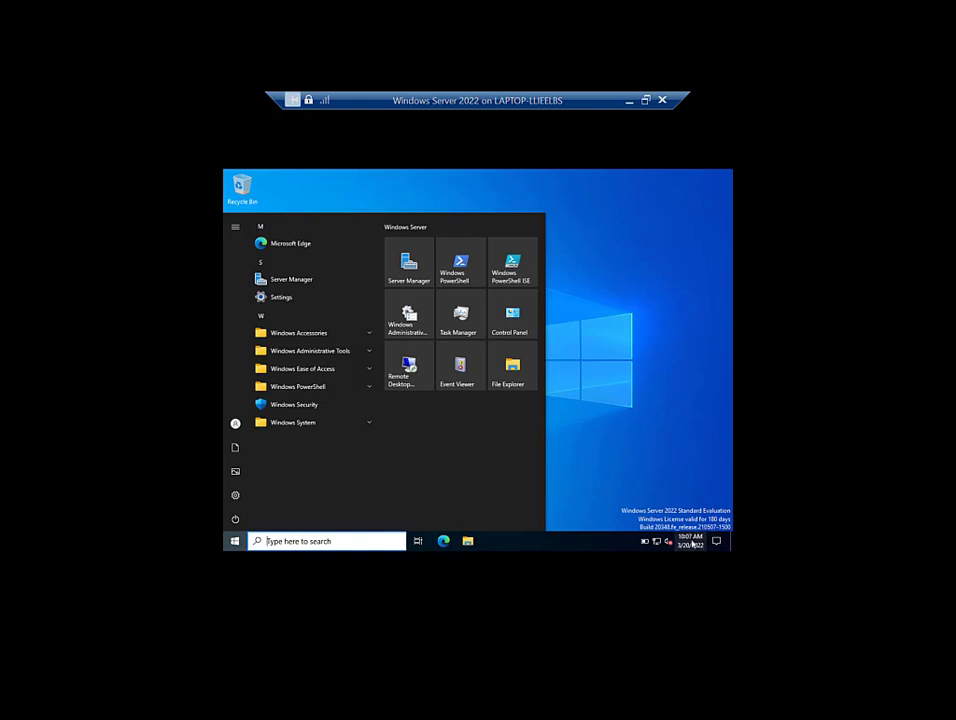
pyautogui.click(237, 527)
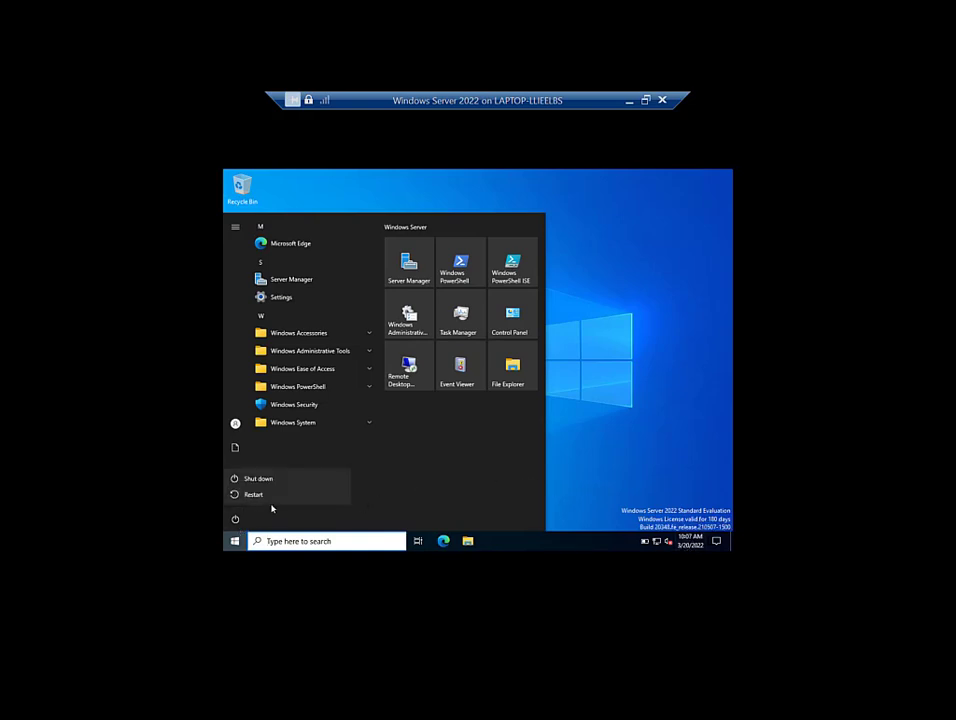
pyautogui.click(294, 479)
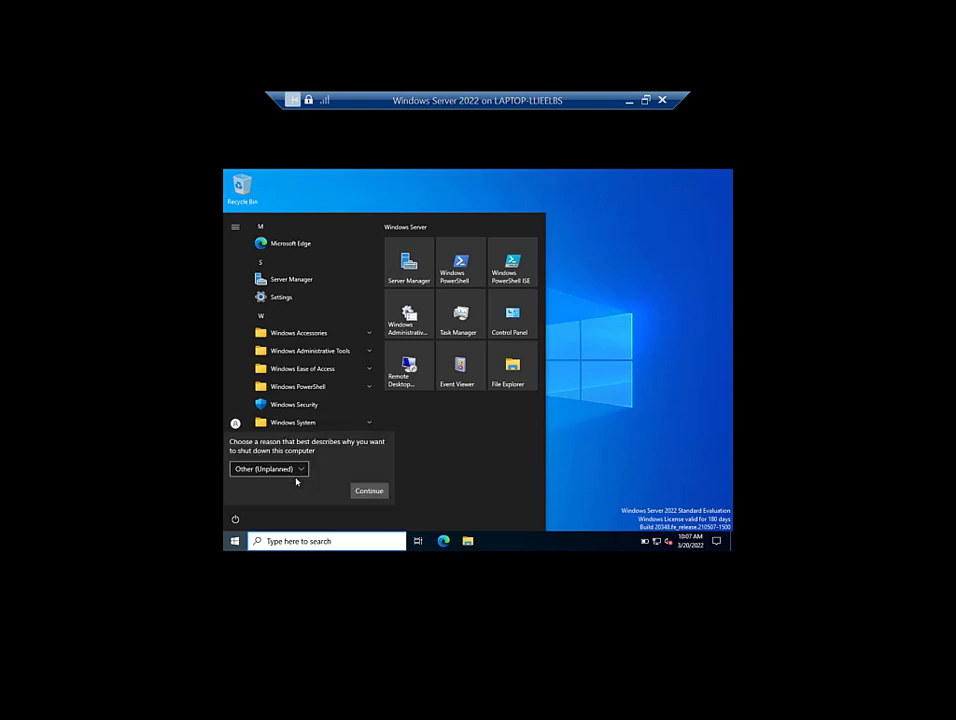
pyautogui.click(375, 496)
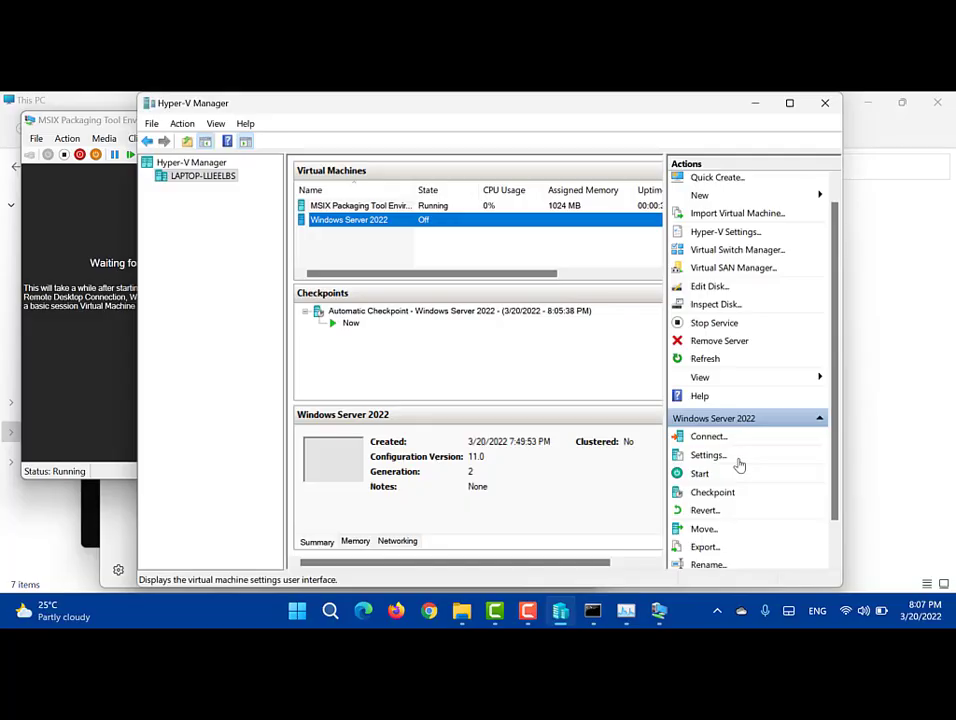
# Step: Start a Quick Create download of the Ubuntu 20.04 image, then cancel the download and confirm
pyautogui.scroll(-2, 739, 465)
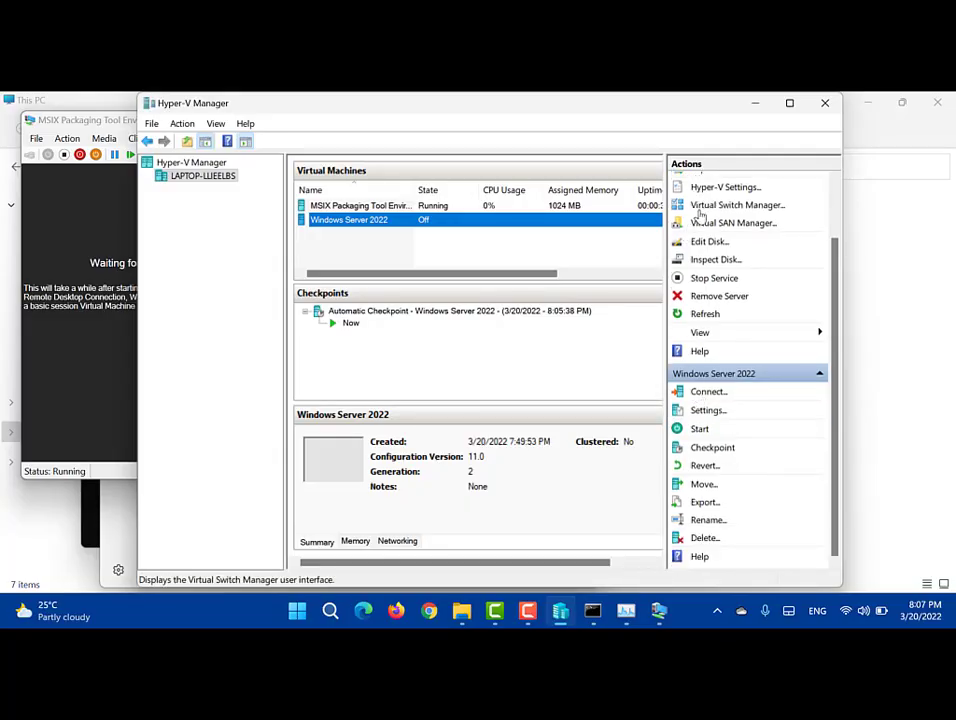
pyautogui.scroll(3, 756, 388)
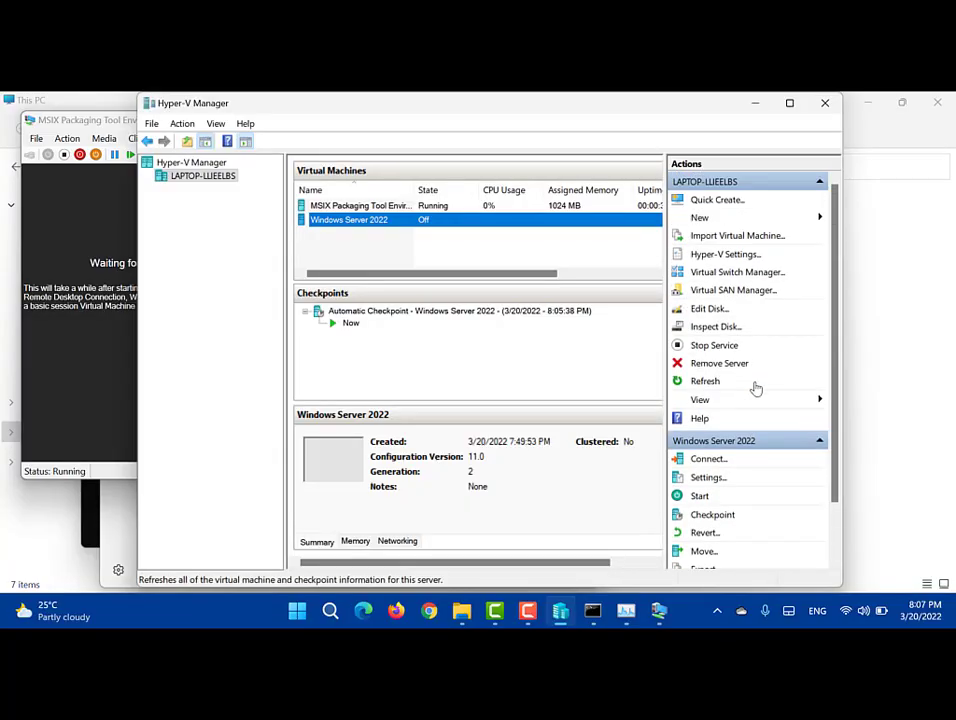
pyautogui.click(725, 204)
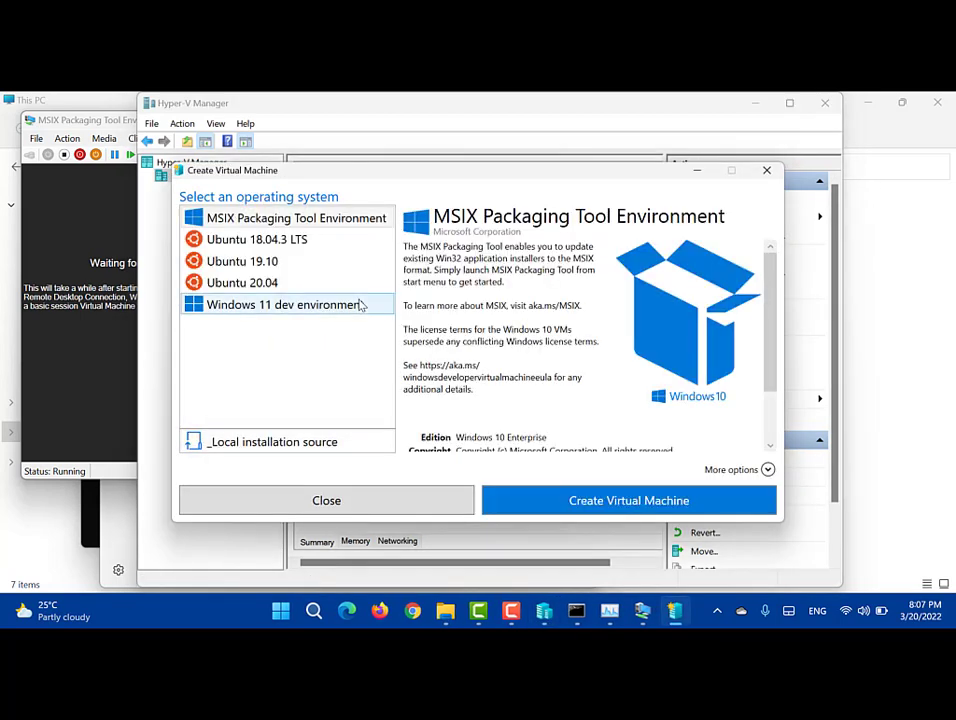
pyautogui.click(262, 289)
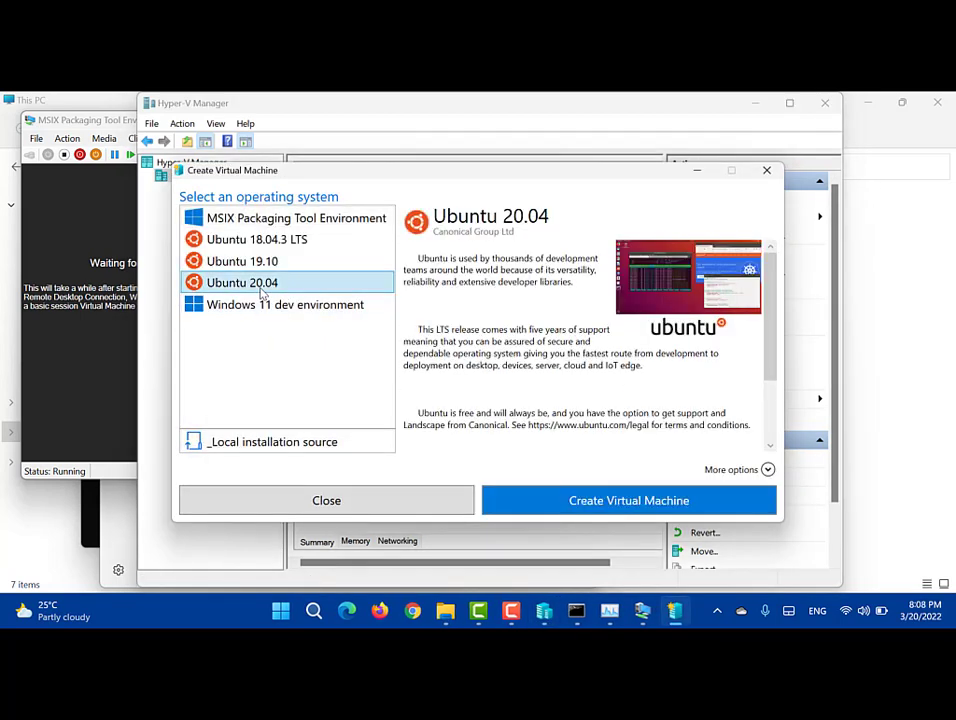
pyautogui.click(280, 240)
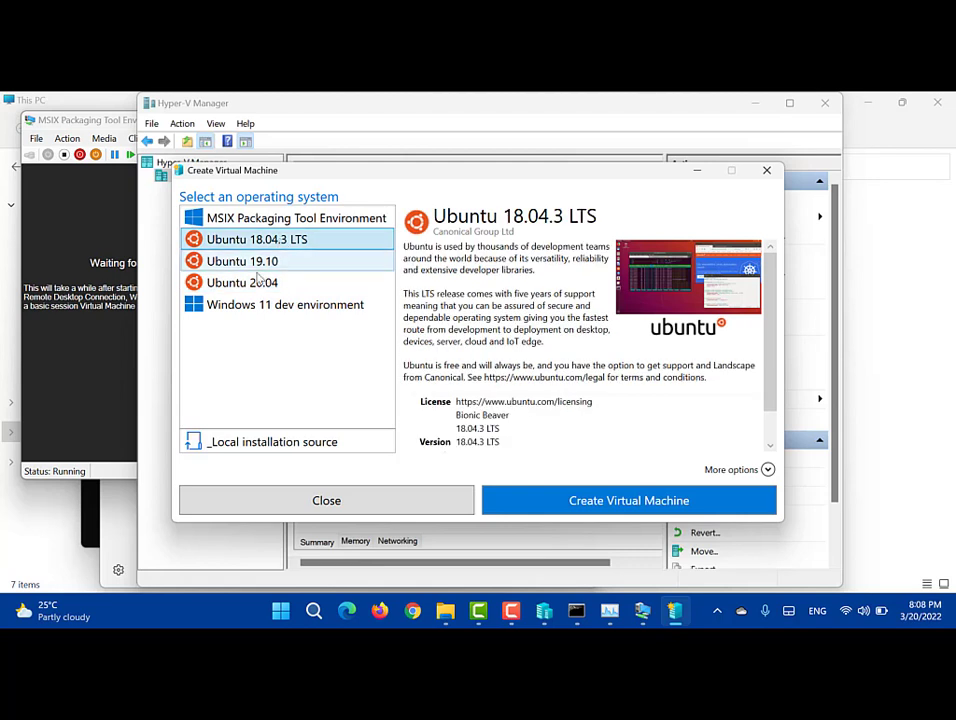
pyautogui.click(256, 284)
pyautogui.click(566, 491)
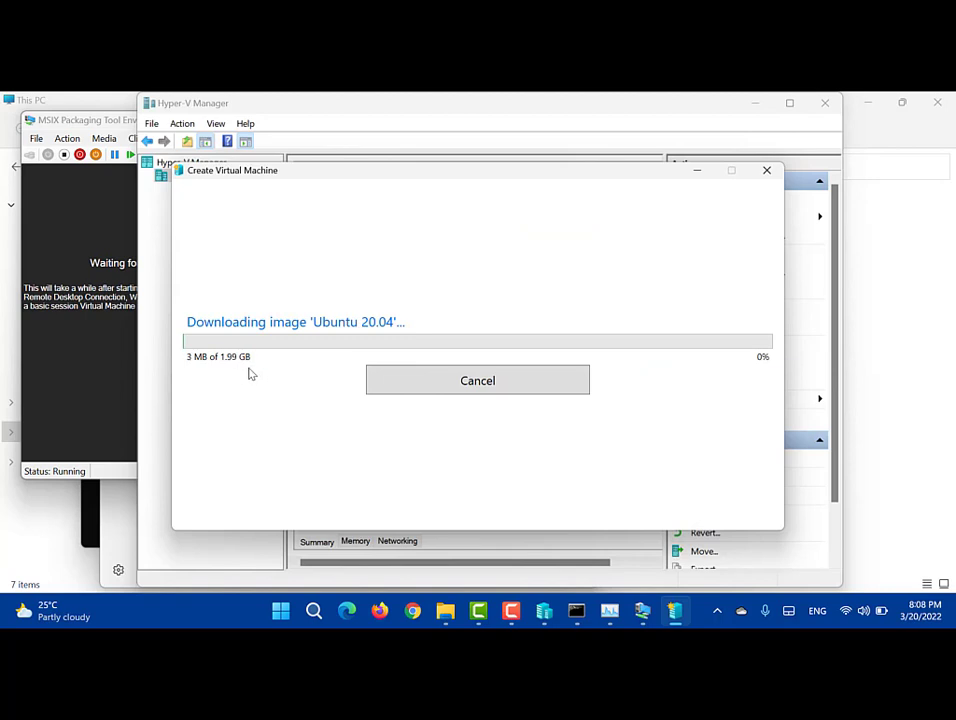
pyautogui.click(440, 380)
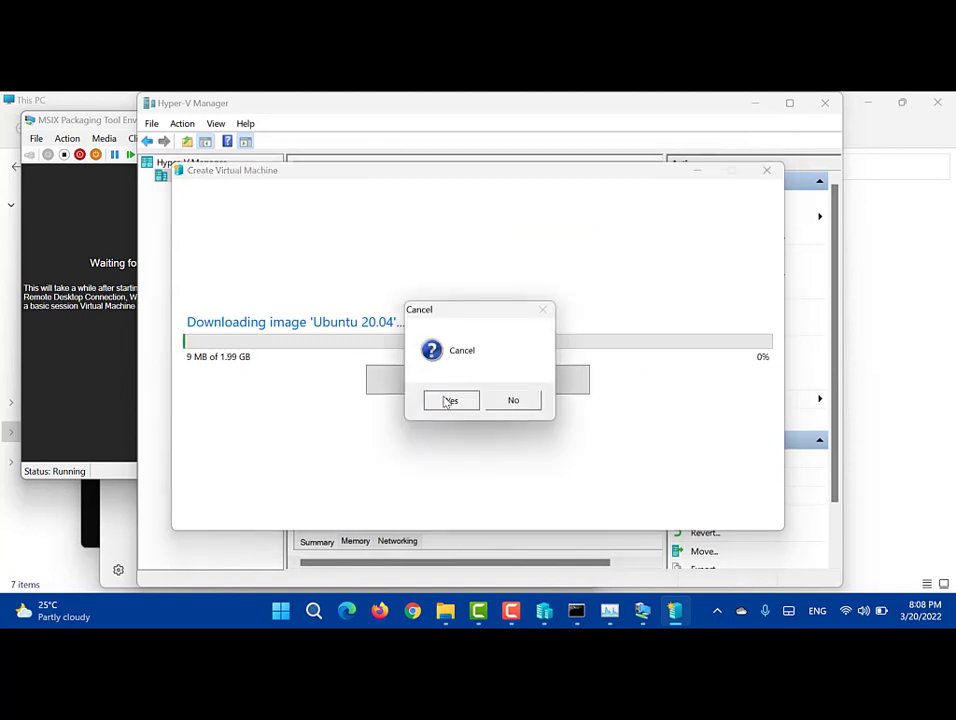
pyautogui.click(445, 399)
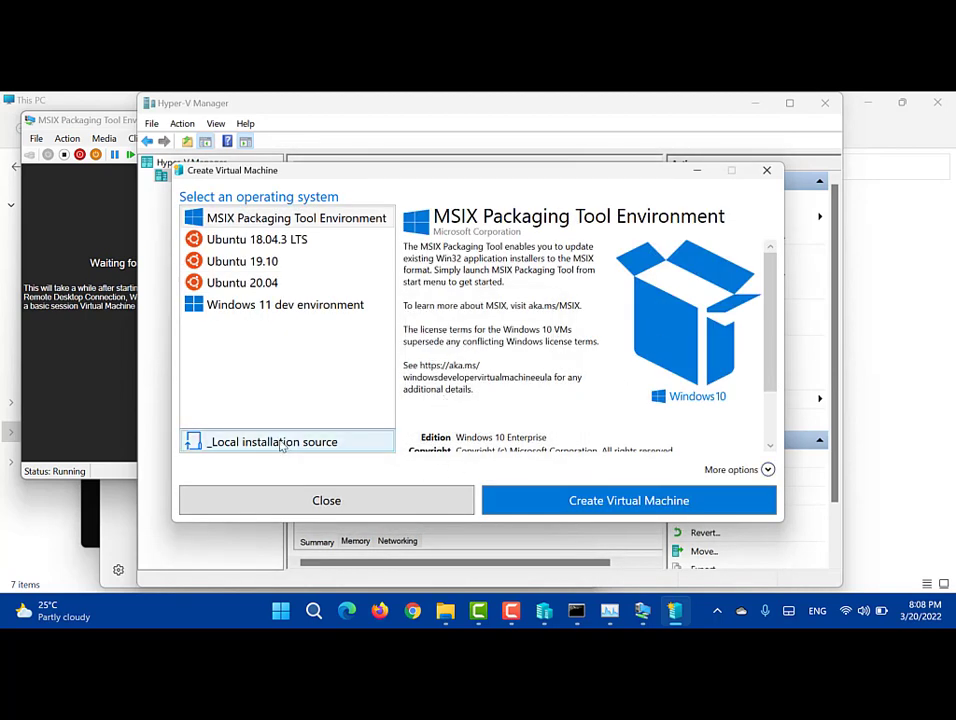
# Step: Use ubuntu-20.04.4-live-server-amd64.iso from Downloads as the local installation source and create the VM
pyautogui.click(282, 443)
pyautogui.click(550, 241)
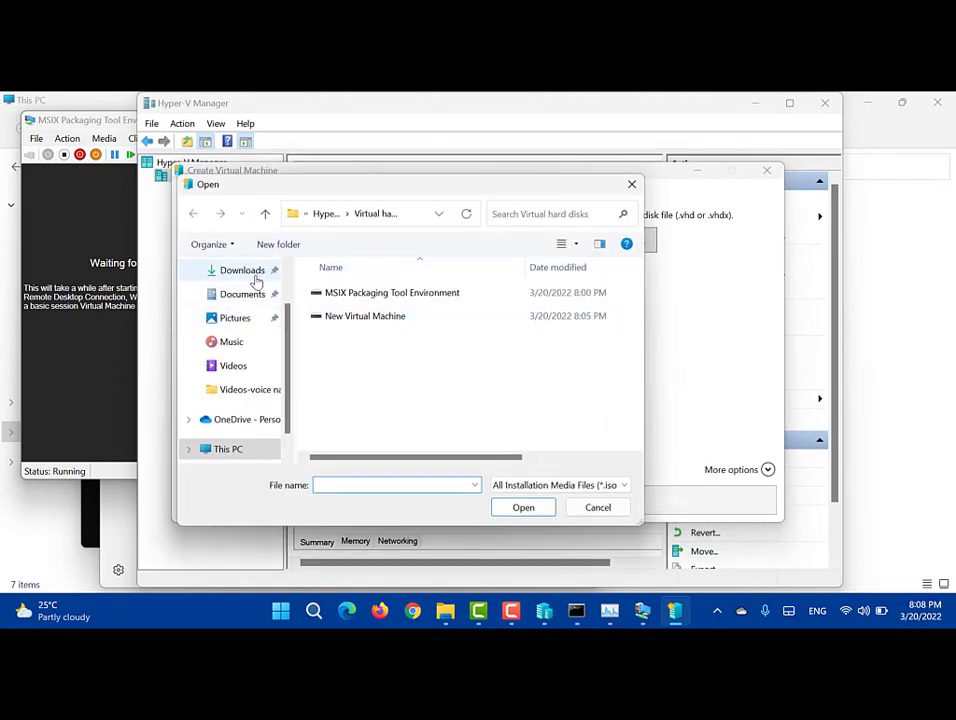
pyautogui.click(258, 274)
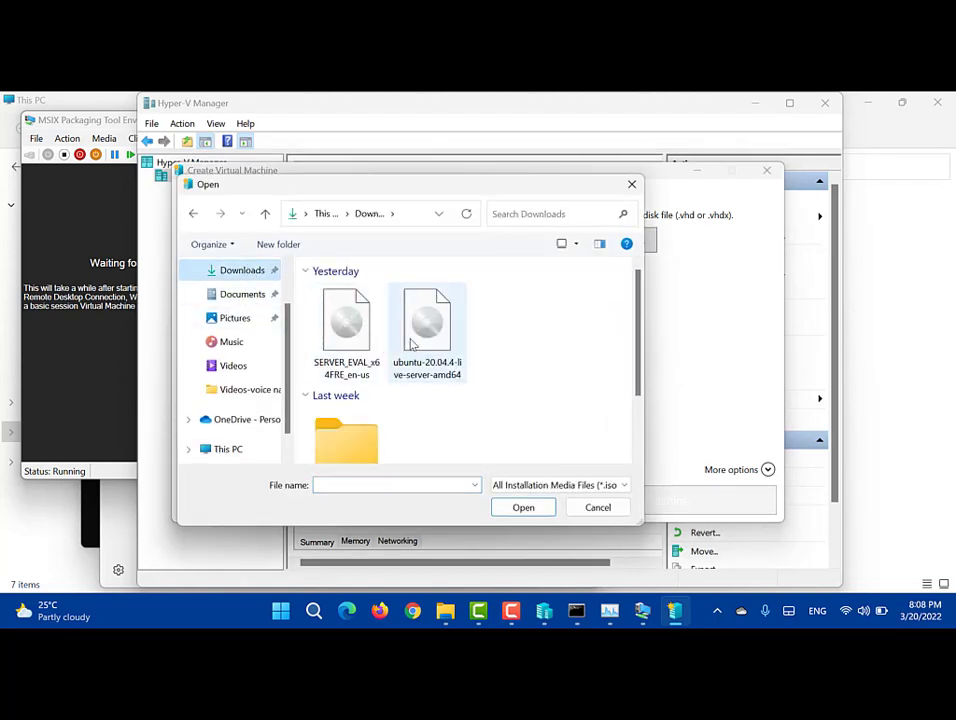
pyautogui.doubleClick(414, 340)
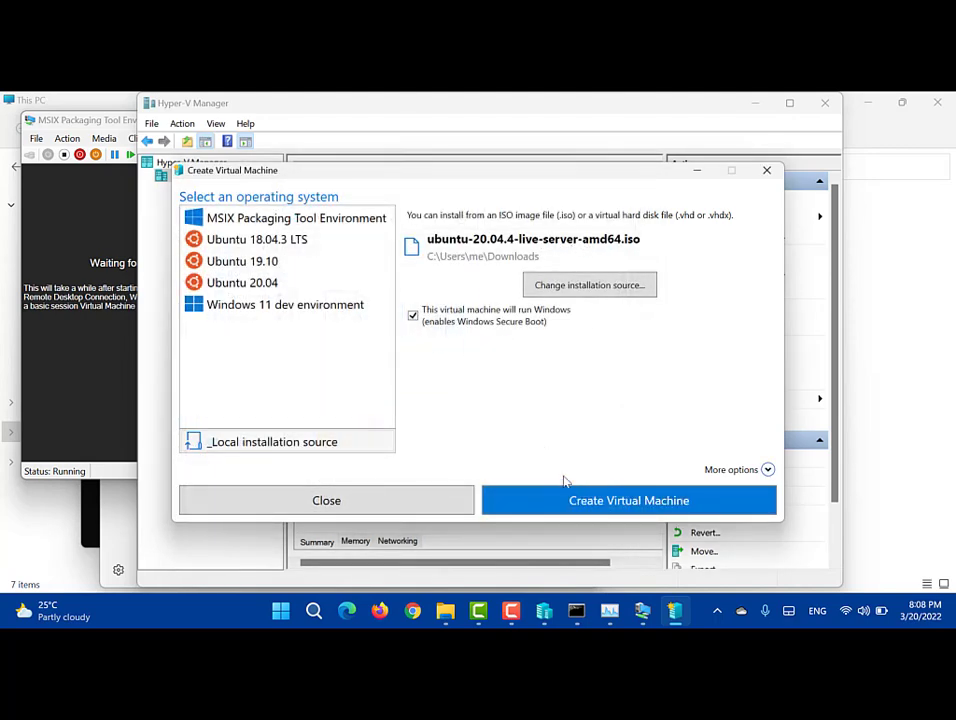
pyautogui.click(578, 511)
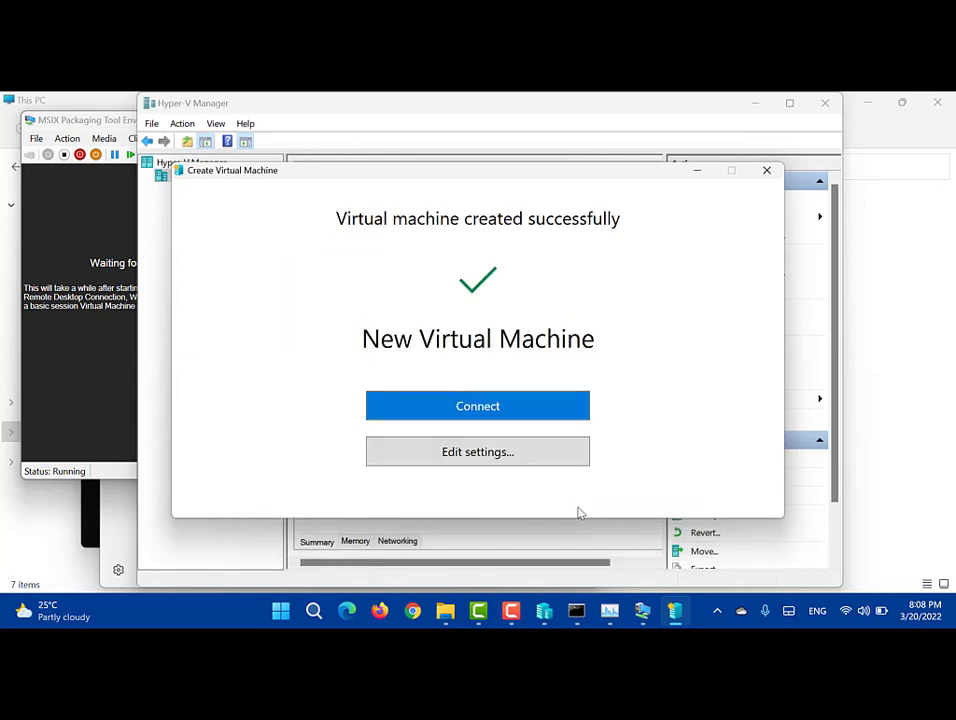
# Step: Rename the new virtual machine to 'Ubuntu Server 20' in its settings and save the change
pyautogui.click(463, 453)
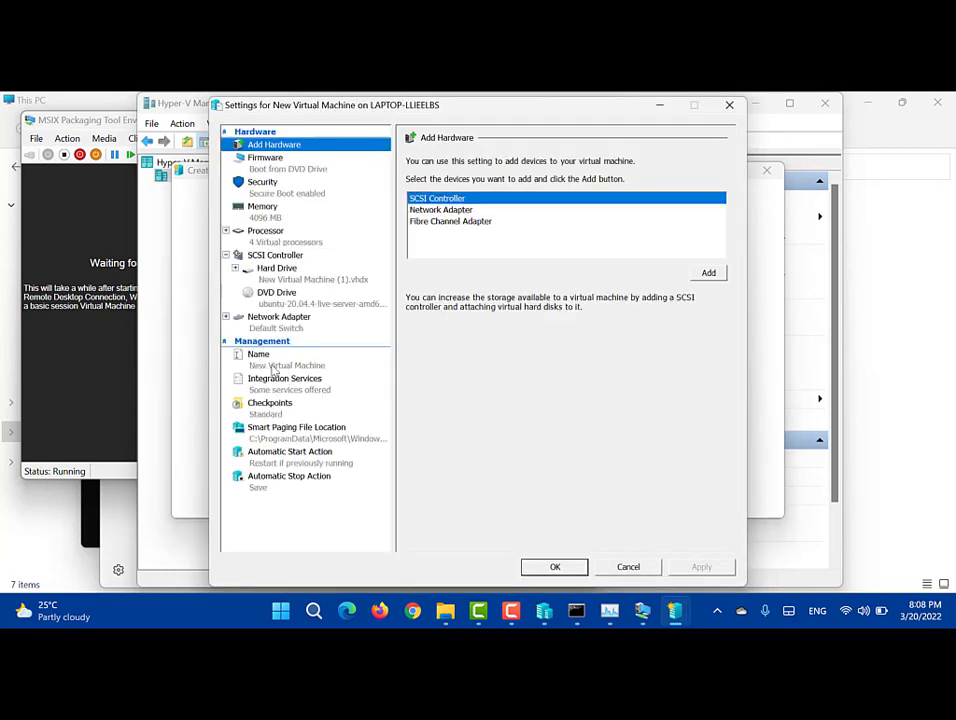
pyautogui.click(272, 368)
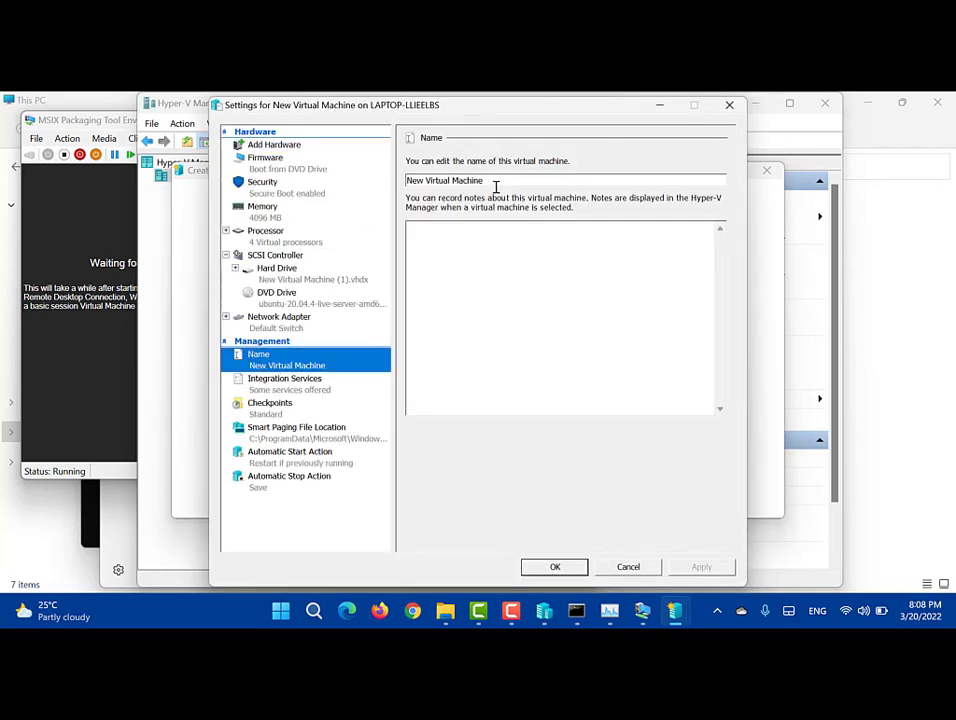
pyautogui.moveTo(503, 181); pyautogui.dragTo(355, 201)
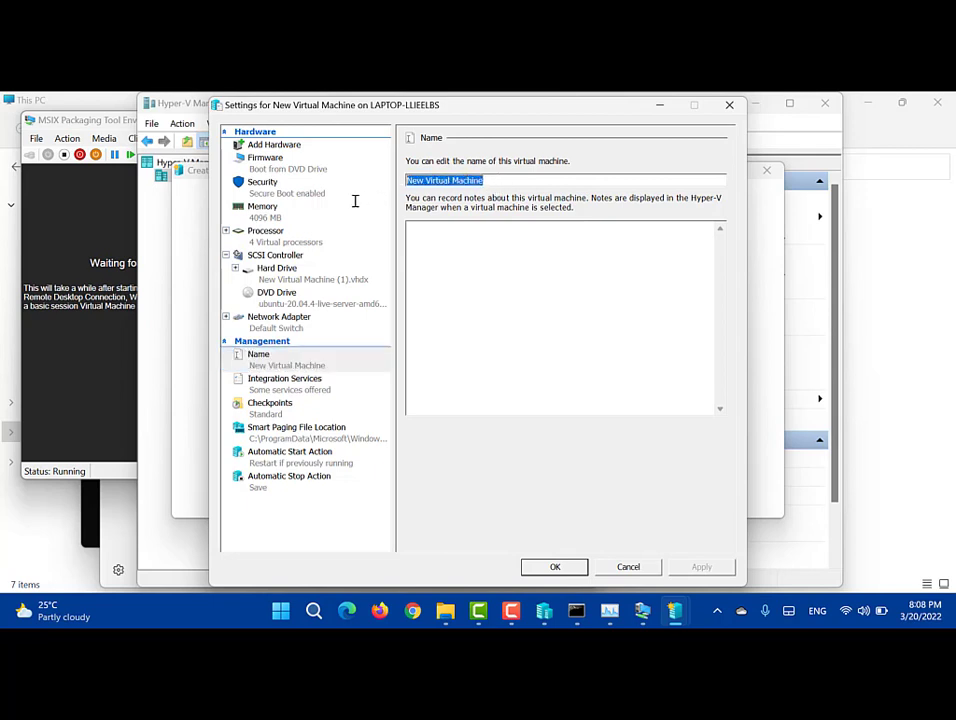
pyautogui.write('Ubuntu ')
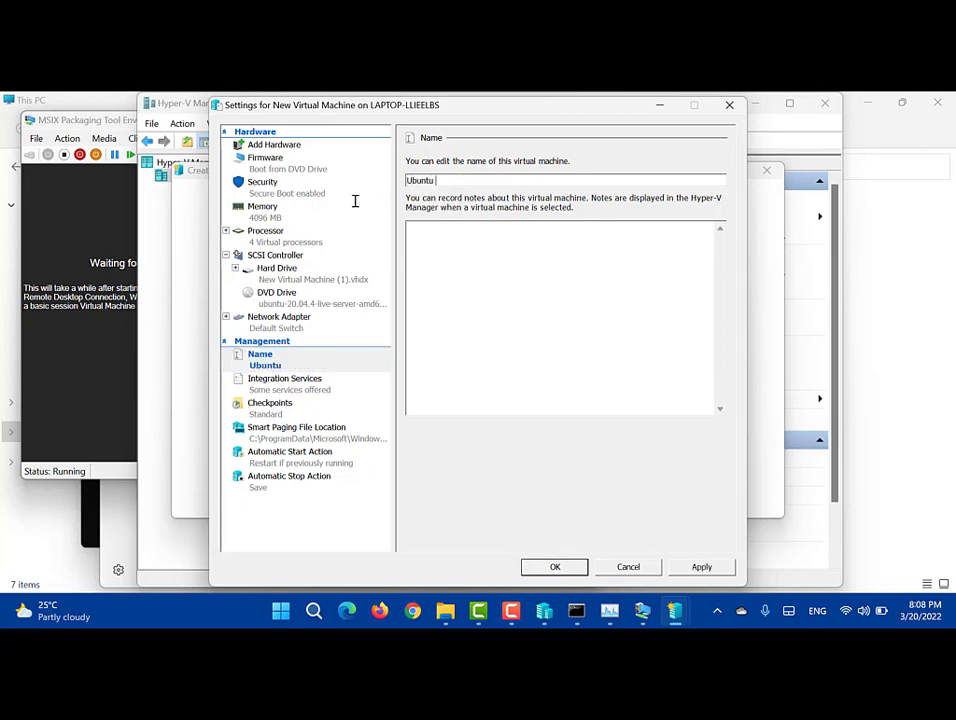
pyautogui.write('Server 20')
pyautogui.click(268, 212)
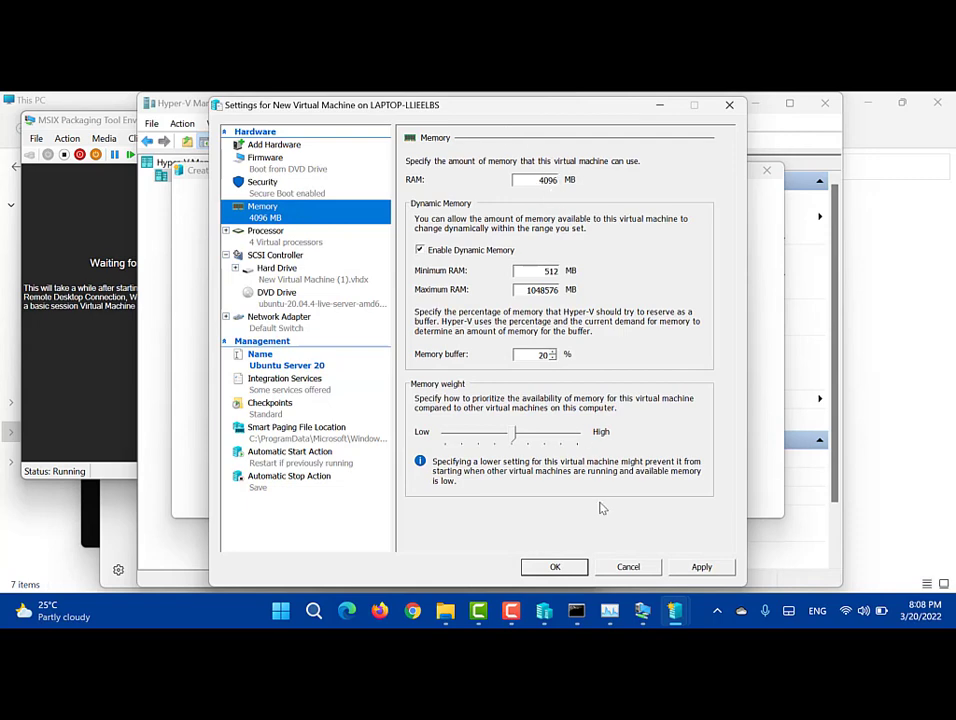
pyautogui.click(701, 567)
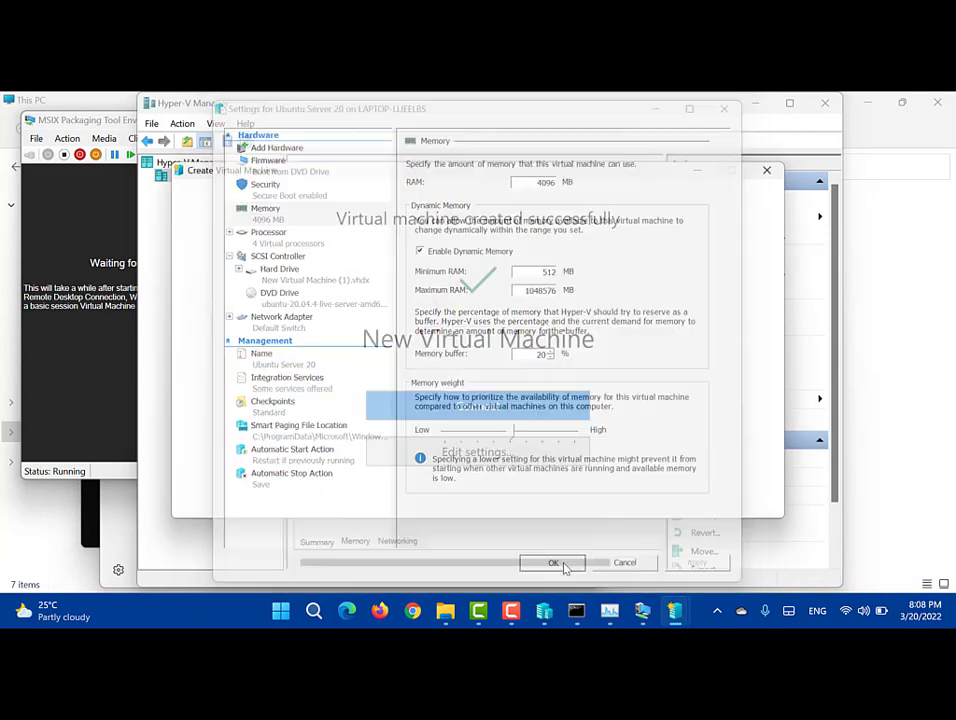
pyautogui.click(495, 416)
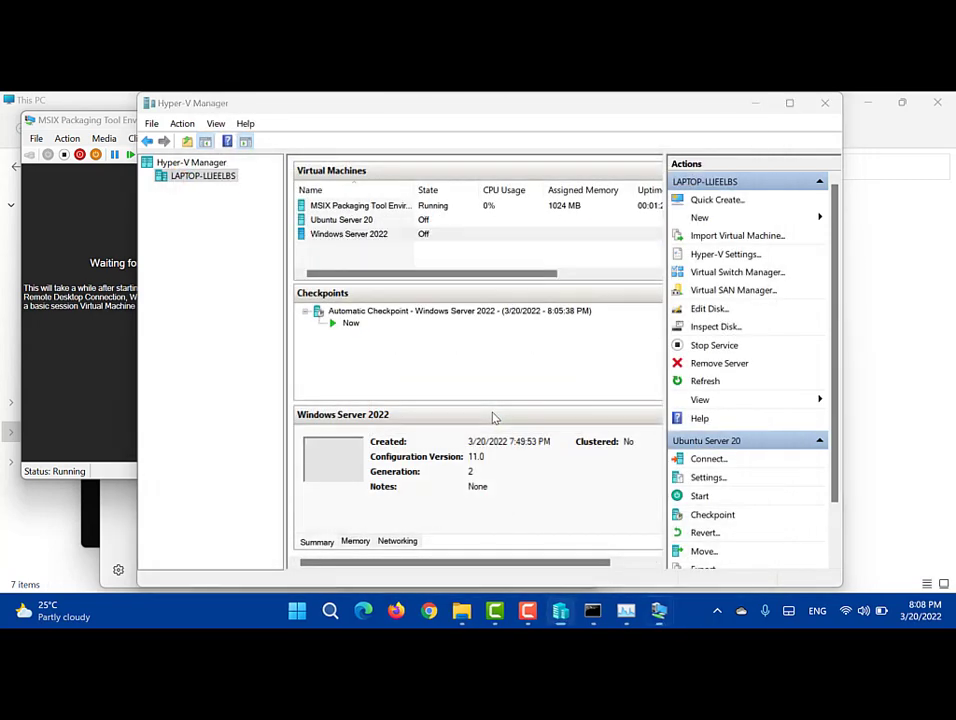
pyautogui.click(258, 332)
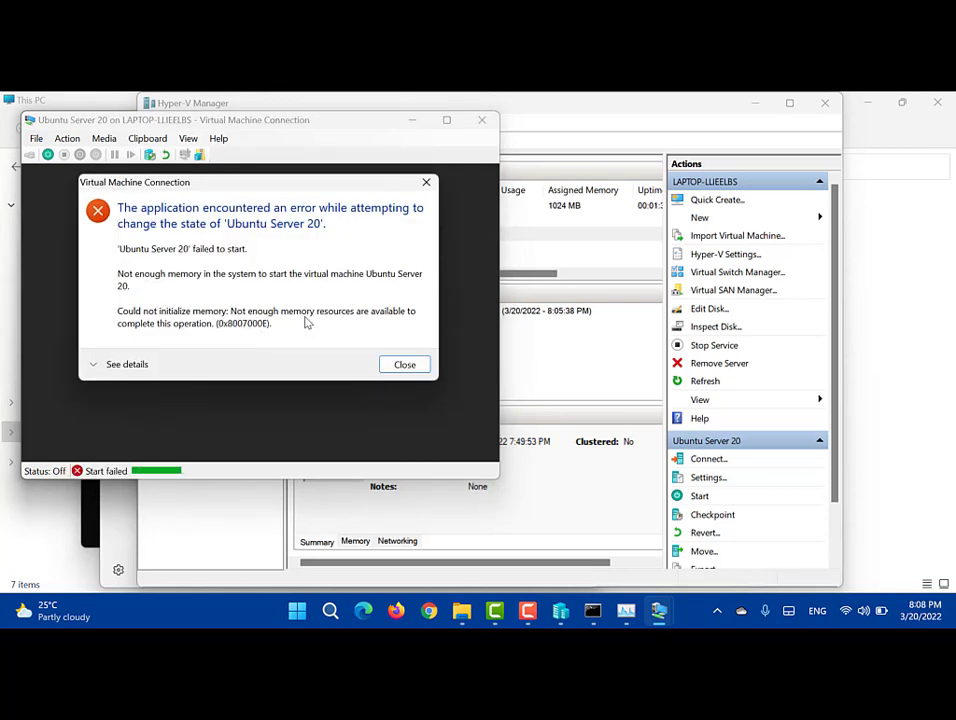
pyautogui.click(404, 369)
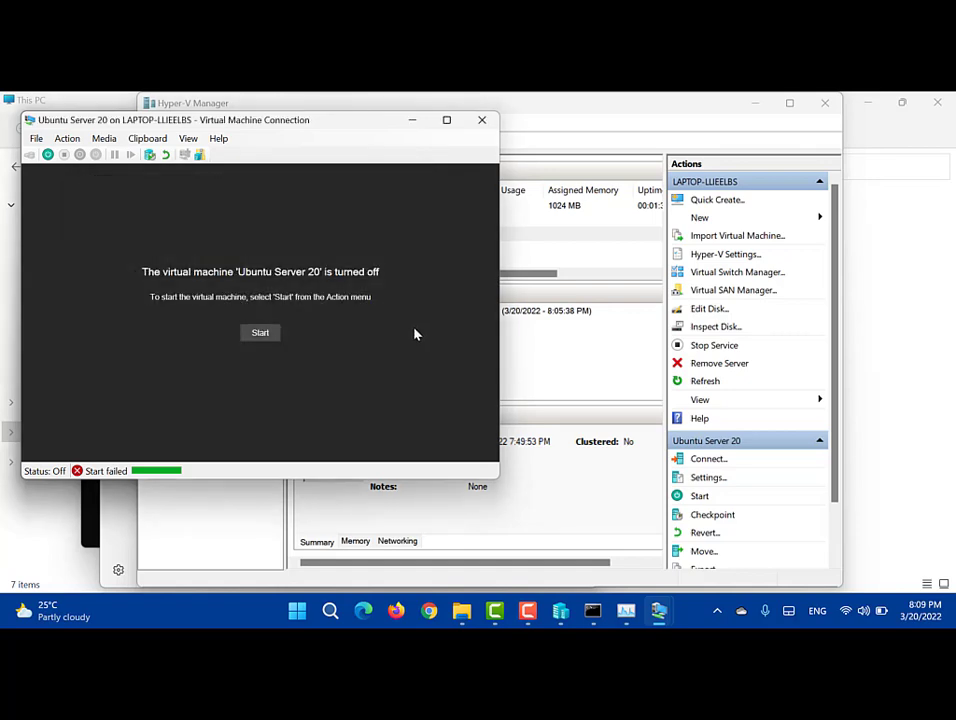
pyautogui.click(263, 336)
pyautogui.click(298, 356)
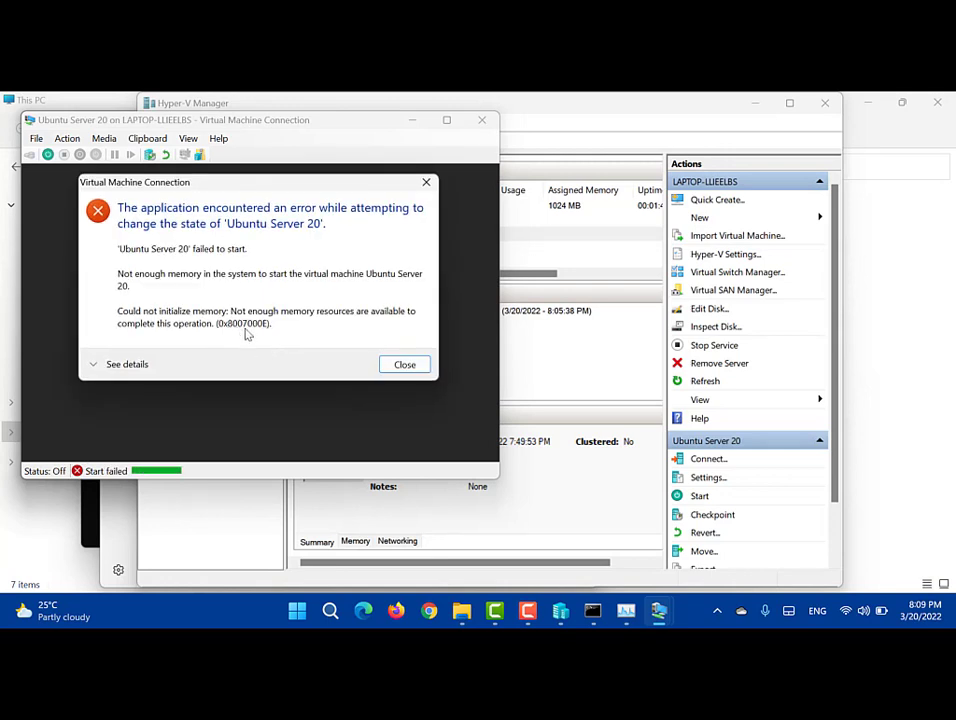
pyautogui.click(404, 365)
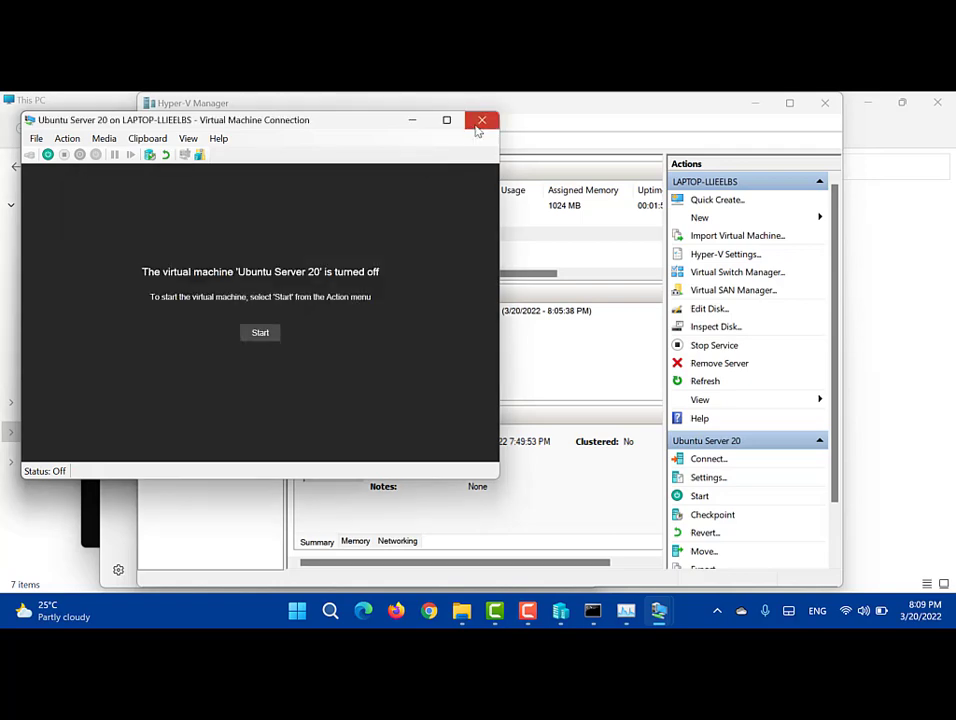
pyautogui.click(479, 123)
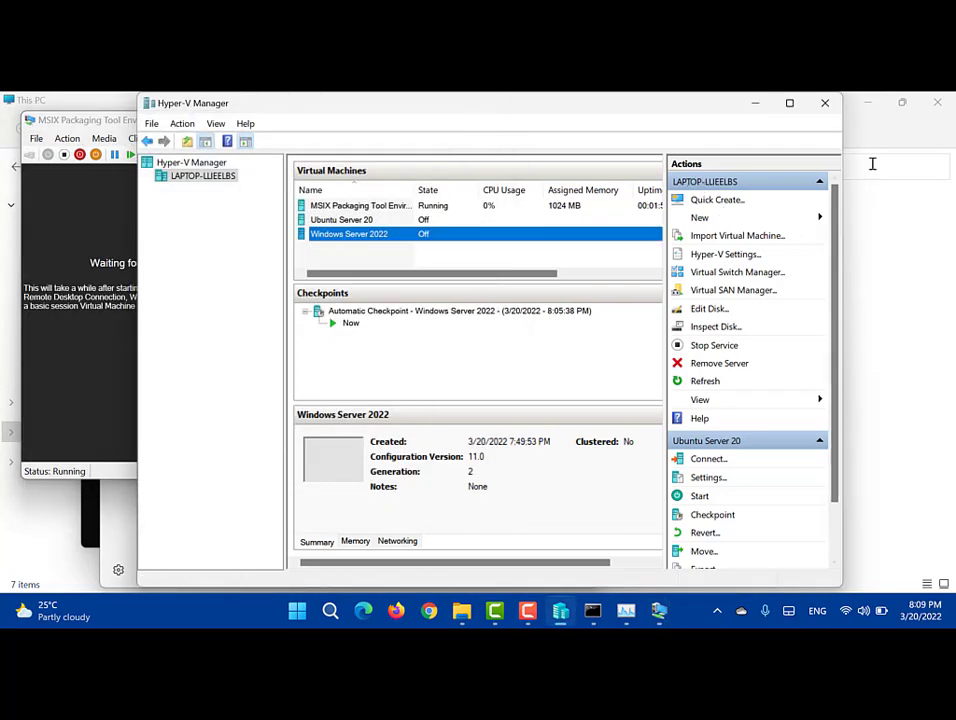
# Step: Check the PC's installed RAM (8.00 GB), then minimize Settings and File Explorer
pyautogui.click(921, 278)
pyautogui.rightClick(446, 386)
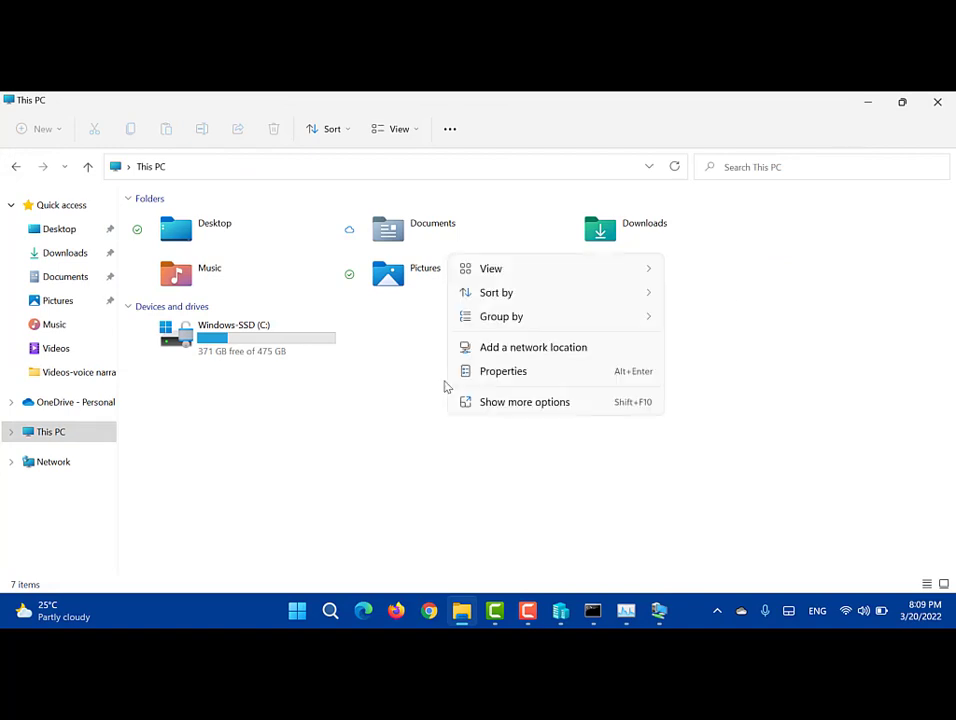
pyautogui.click(488, 372)
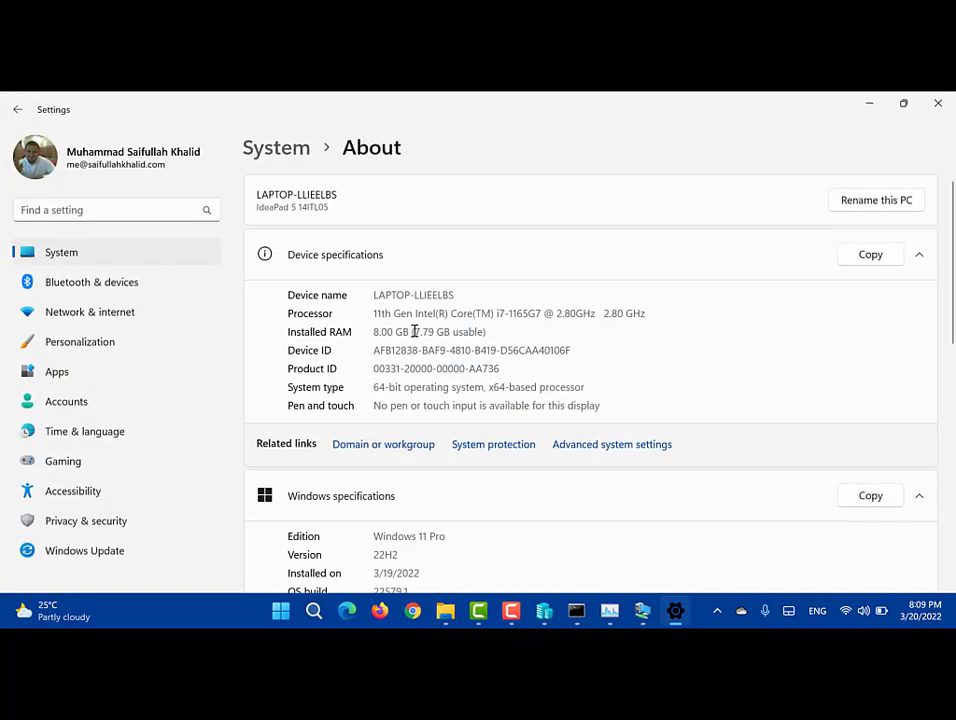
pyautogui.moveTo(413, 328); pyautogui.dragTo(438, 329)
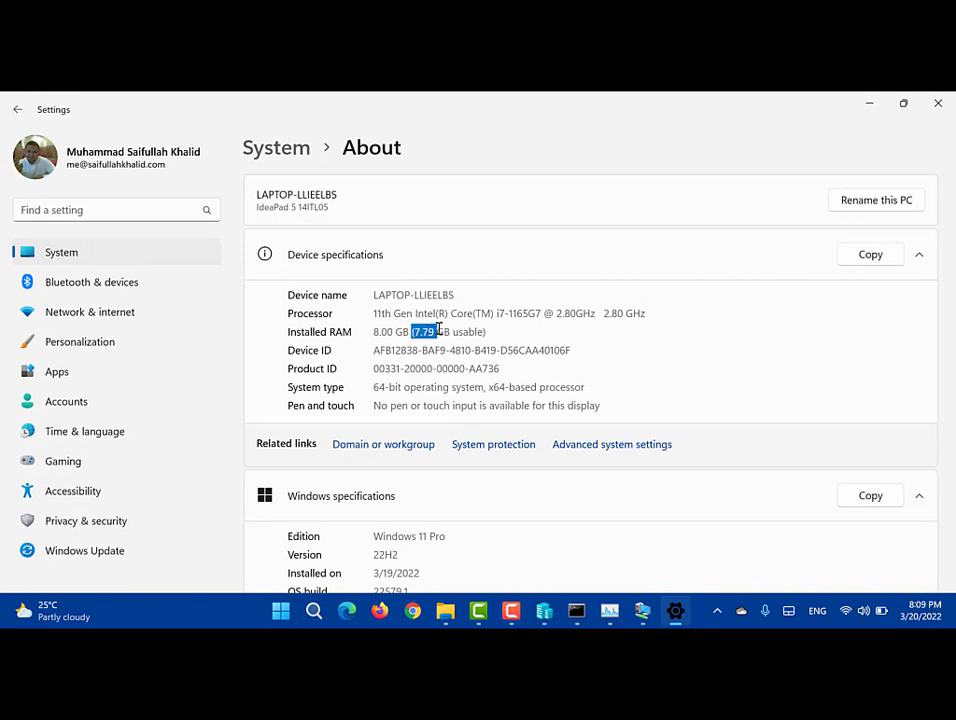
pyautogui.click(858, 100)
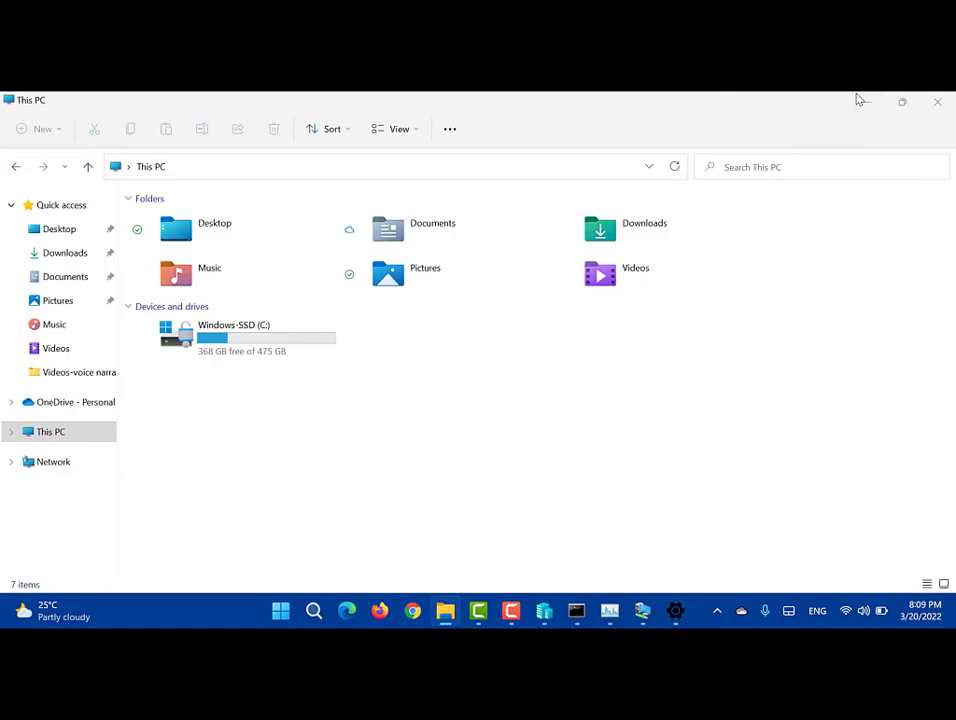
pyautogui.click(858, 100)
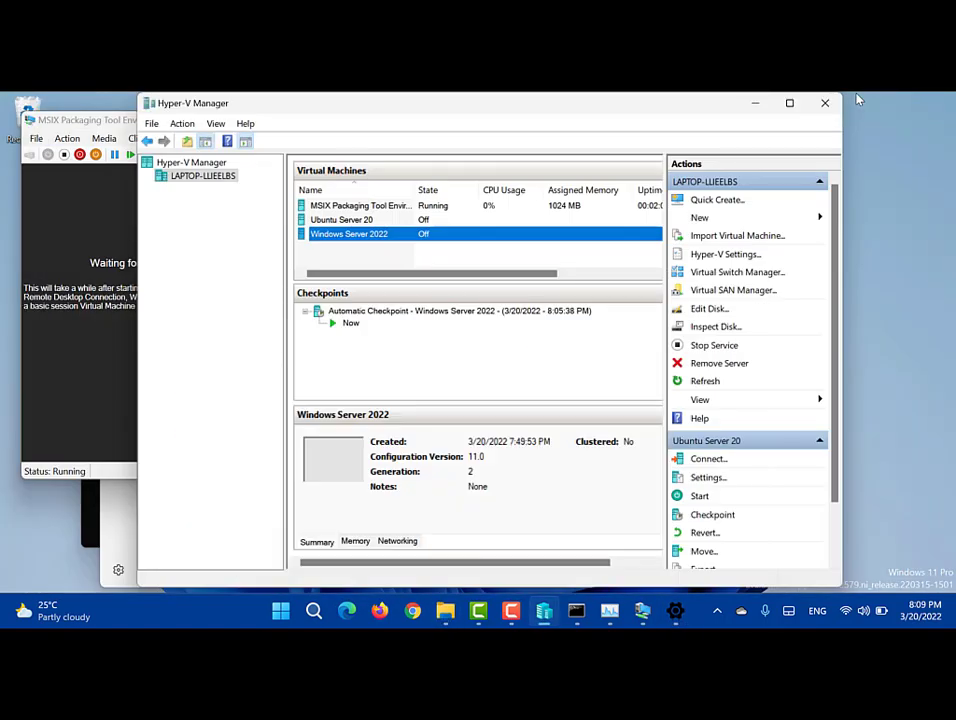
# Step: Change Ubuntu Server 20's RAM from 4096 to 1024 MB, disable Dynamic Memory, and save
pyautogui.click(340, 220)
pyautogui.rightClick(335, 222)
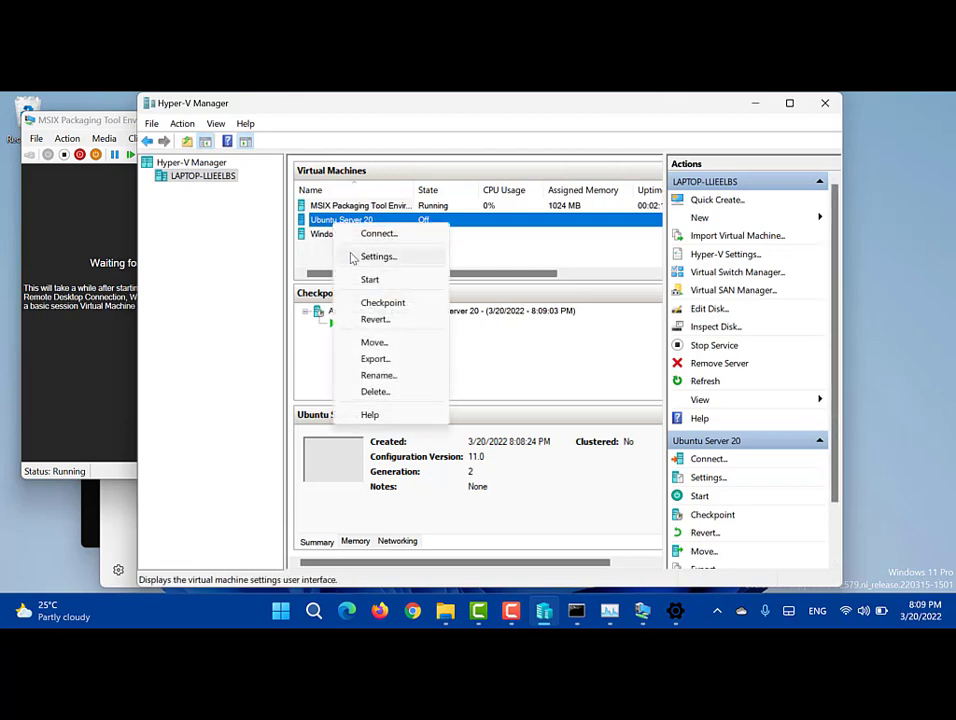
pyautogui.click(352, 258)
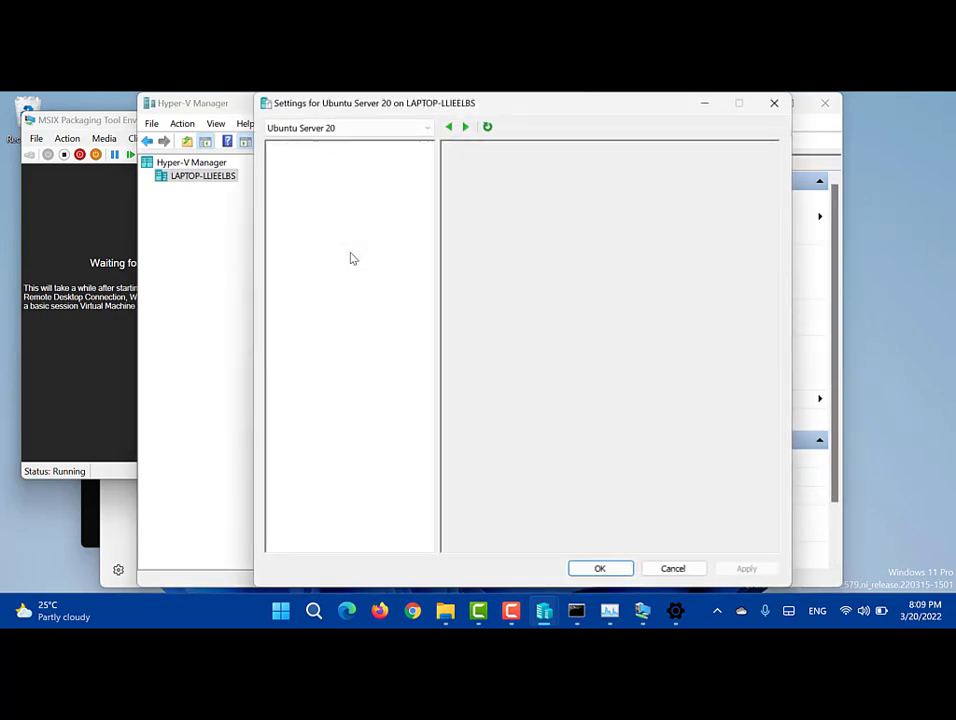
pyautogui.click(314, 235)
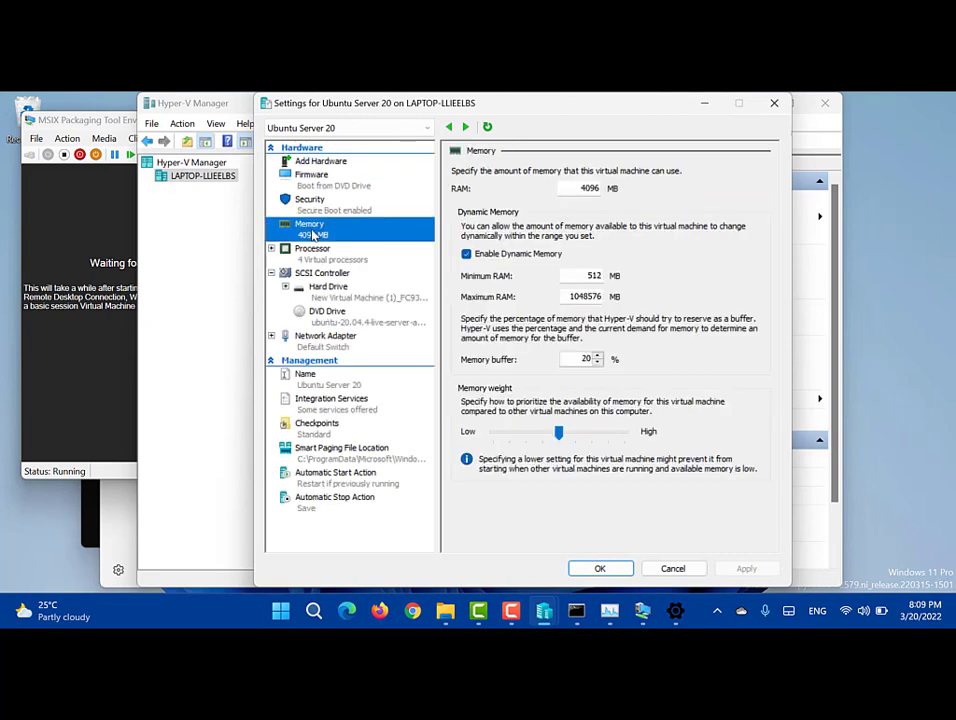
pyautogui.doubleClick(583, 190)
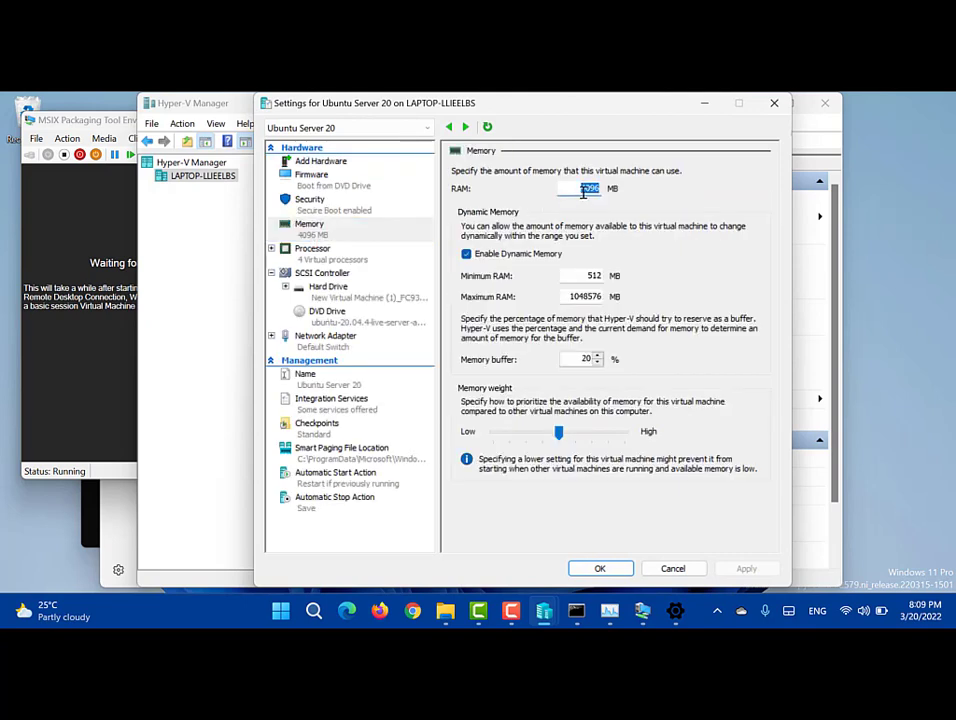
pyautogui.write('1024')
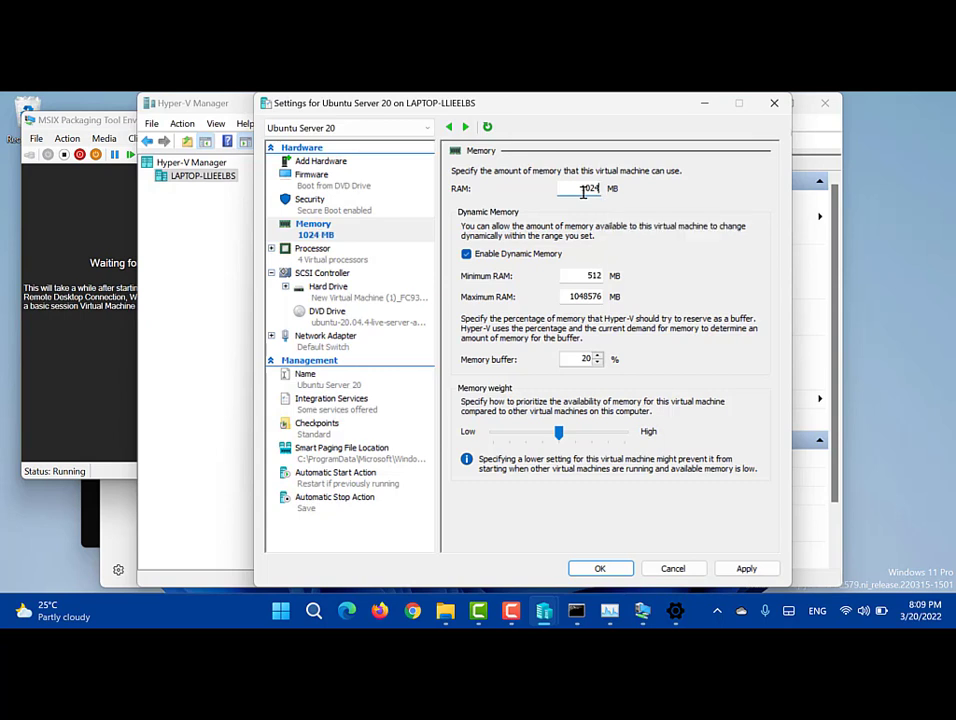
pyautogui.click(499, 257)
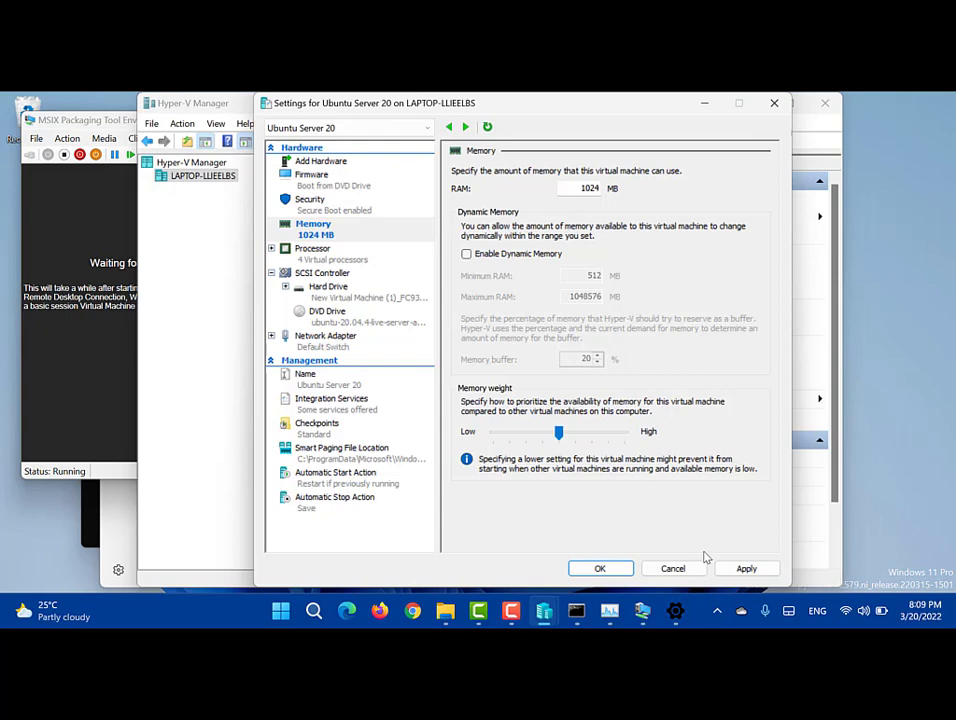
pyautogui.click(745, 569)
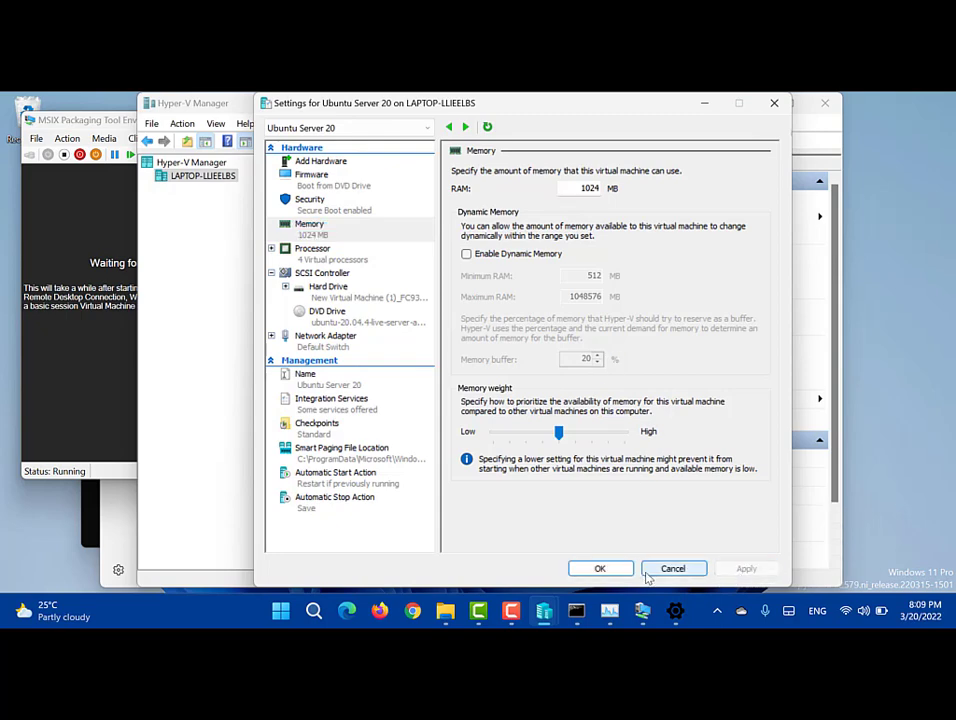
pyautogui.click(601, 569)
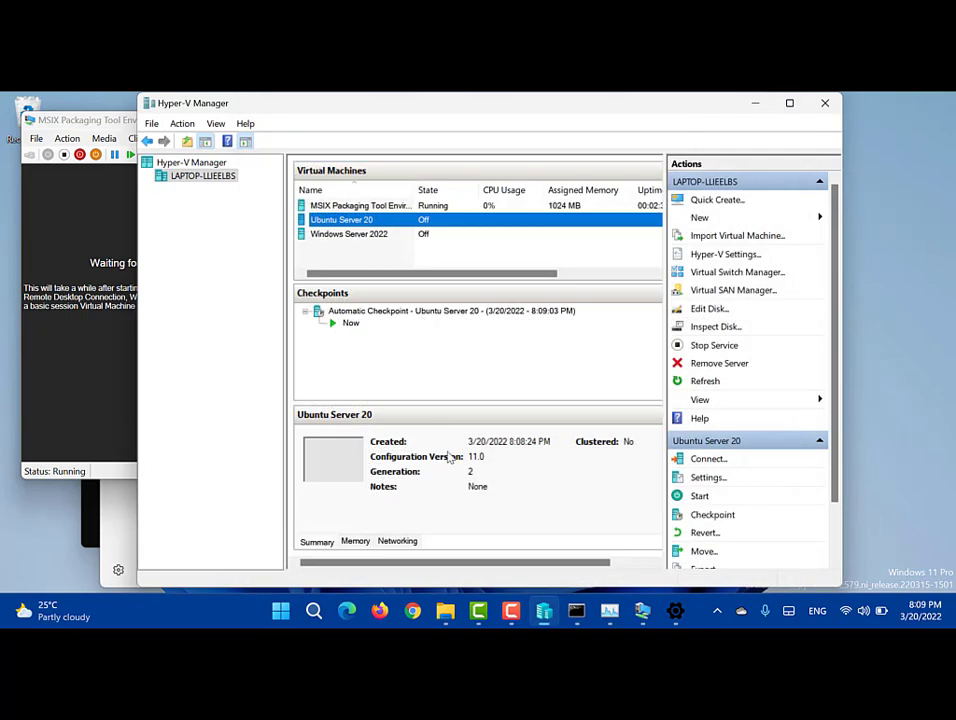
# Step: Connect to Ubuntu Server 20, close the MSIX connection window, and attempt to shut down MSIX
pyautogui.doubleClick(324, 221)
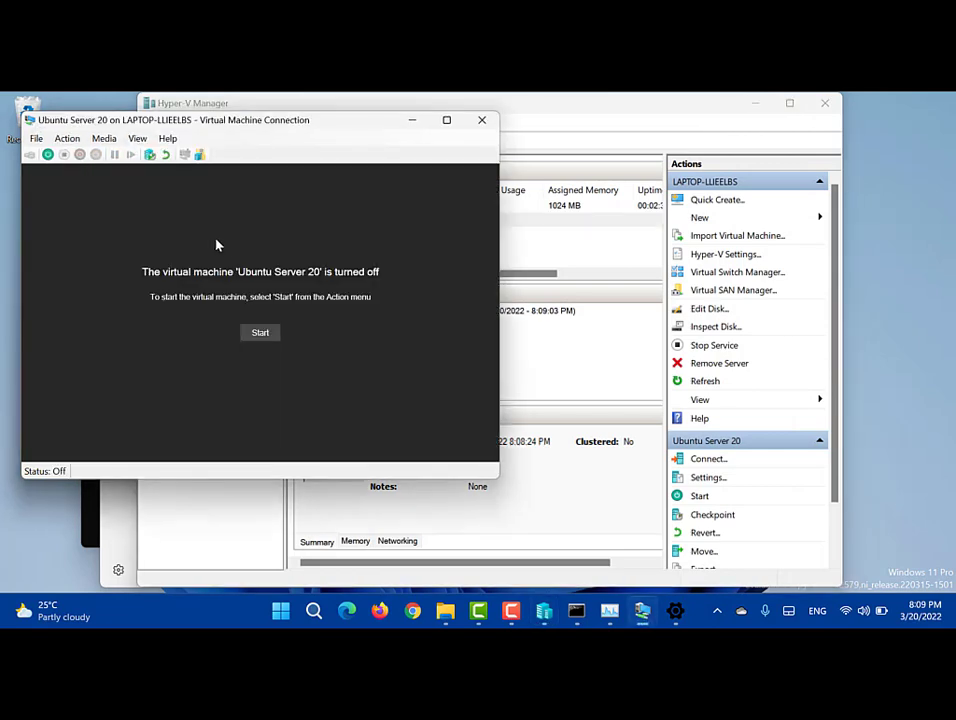
pyautogui.moveTo(108, 130); pyautogui.dragTo(226, 179)
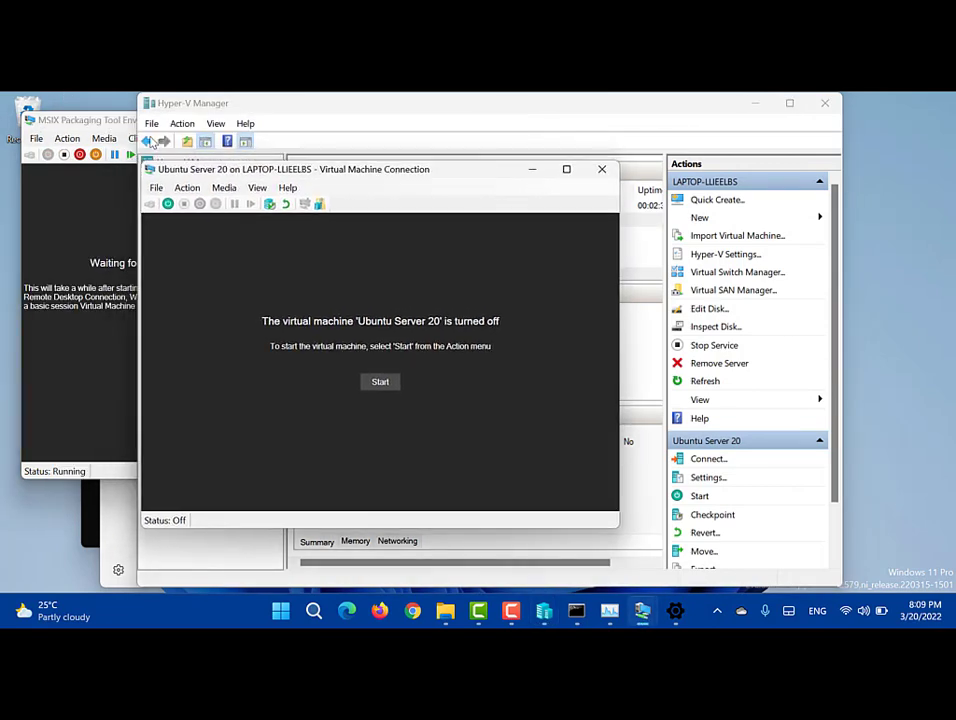
pyautogui.click(107, 121)
pyautogui.click(482, 120)
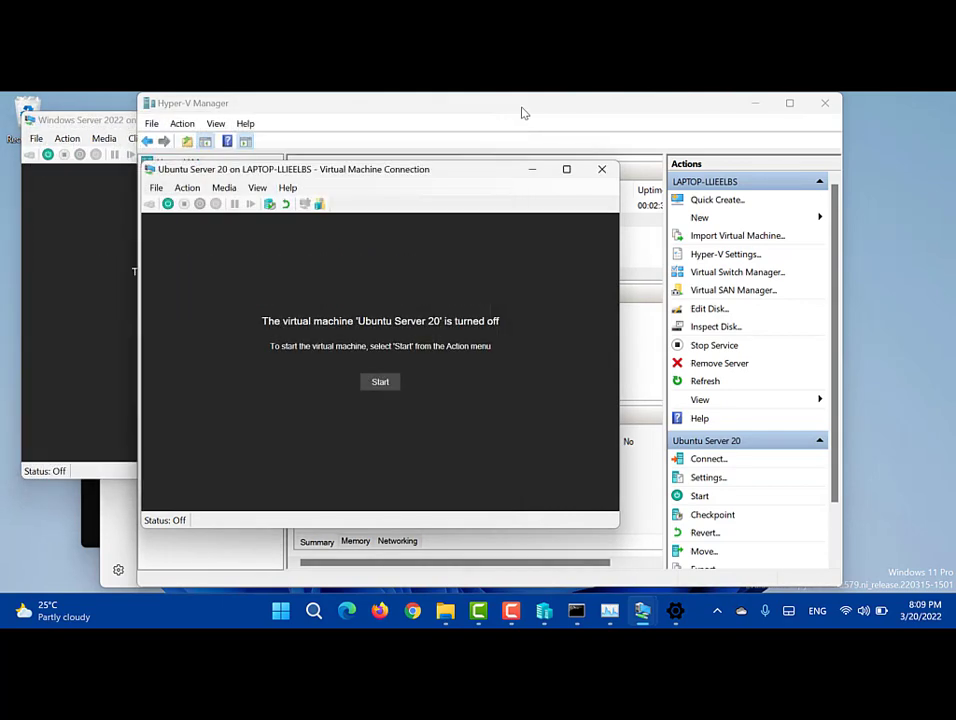
pyautogui.click(521, 111)
pyautogui.rightClick(370, 208)
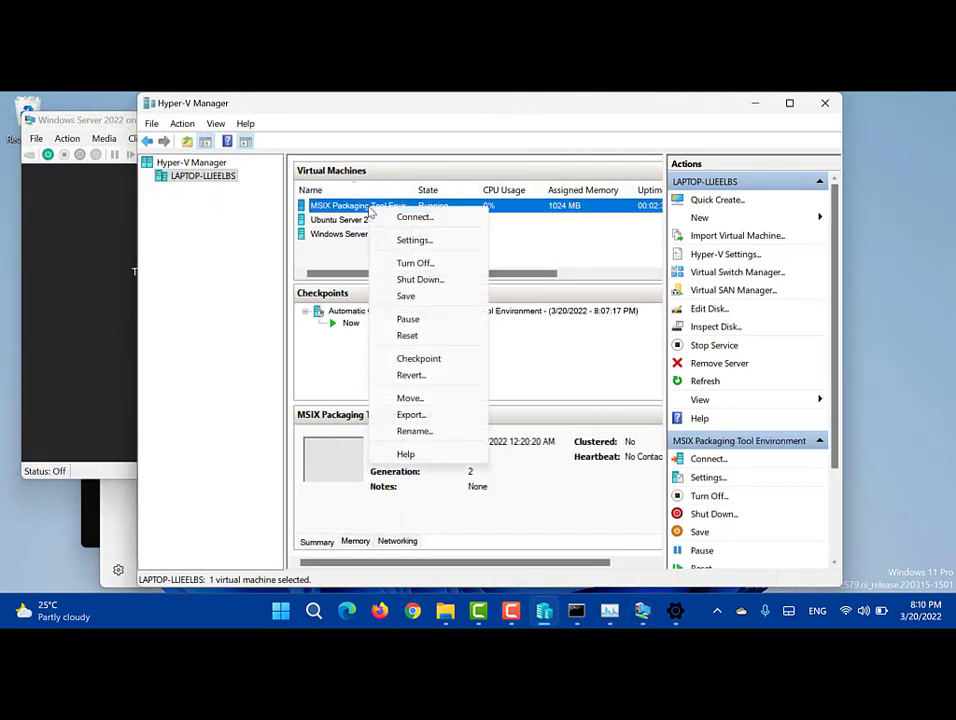
pyautogui.click(417, 280)
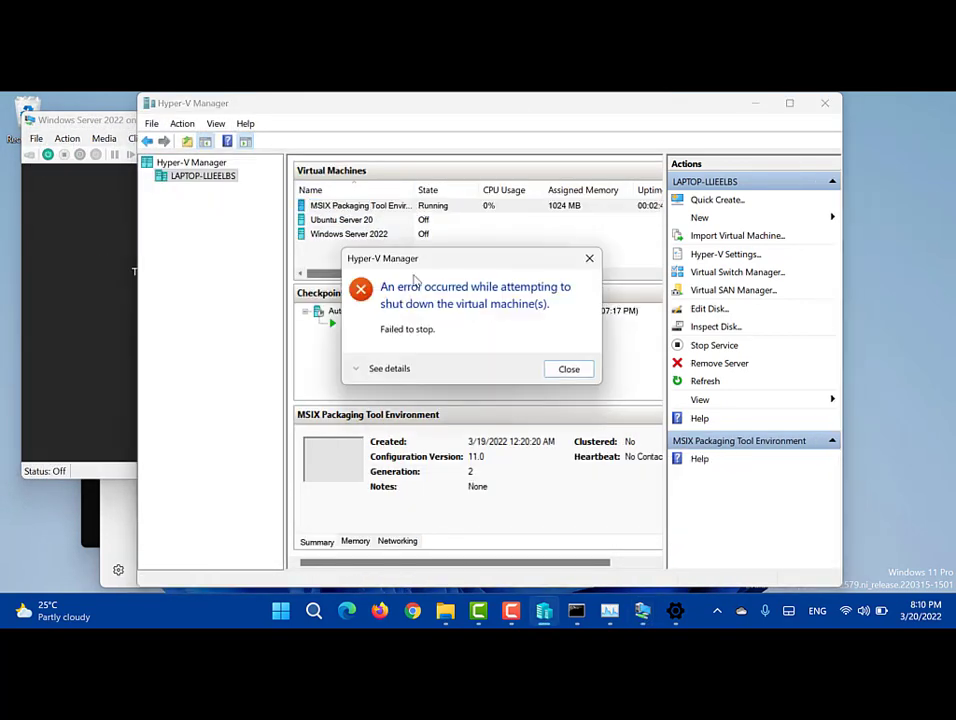
pyautogui.click(578, 374)
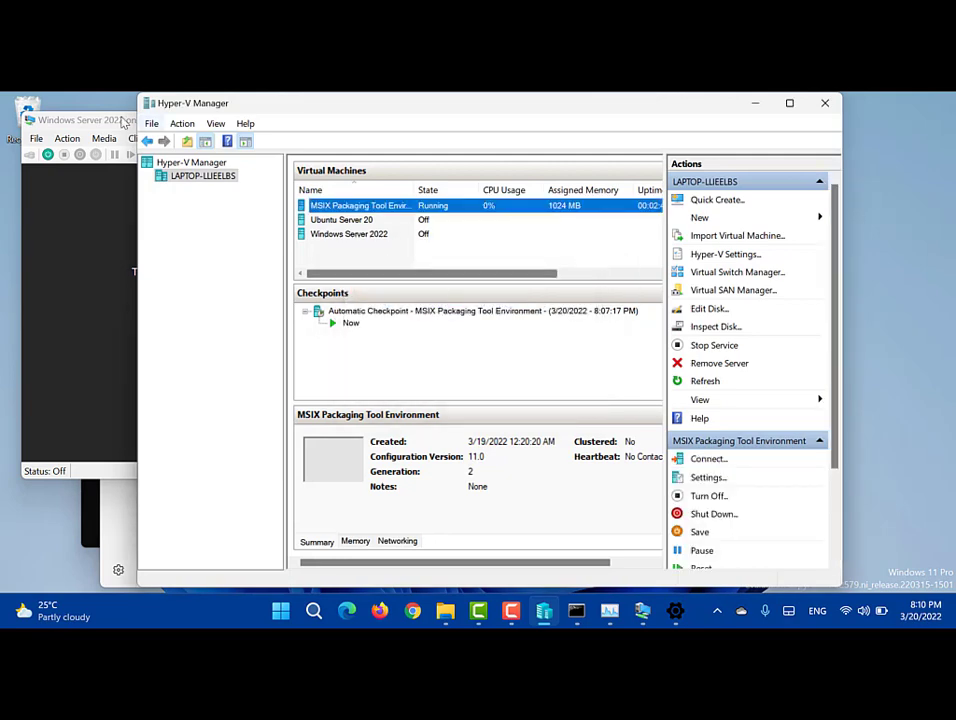
# Step: Close the Windows Server 2022 connection window and retry shutting down the MSIX VM, which fails again
pyautogui.click(122, 120)
pyautogui.click(473, 122)
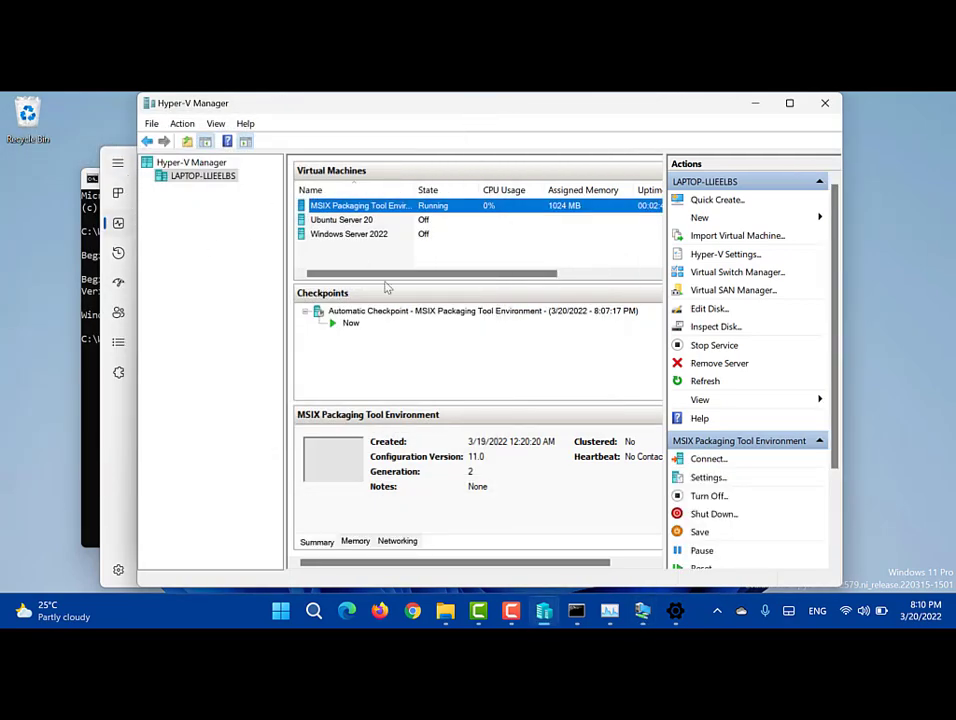
pyautogui.click(643, 612)
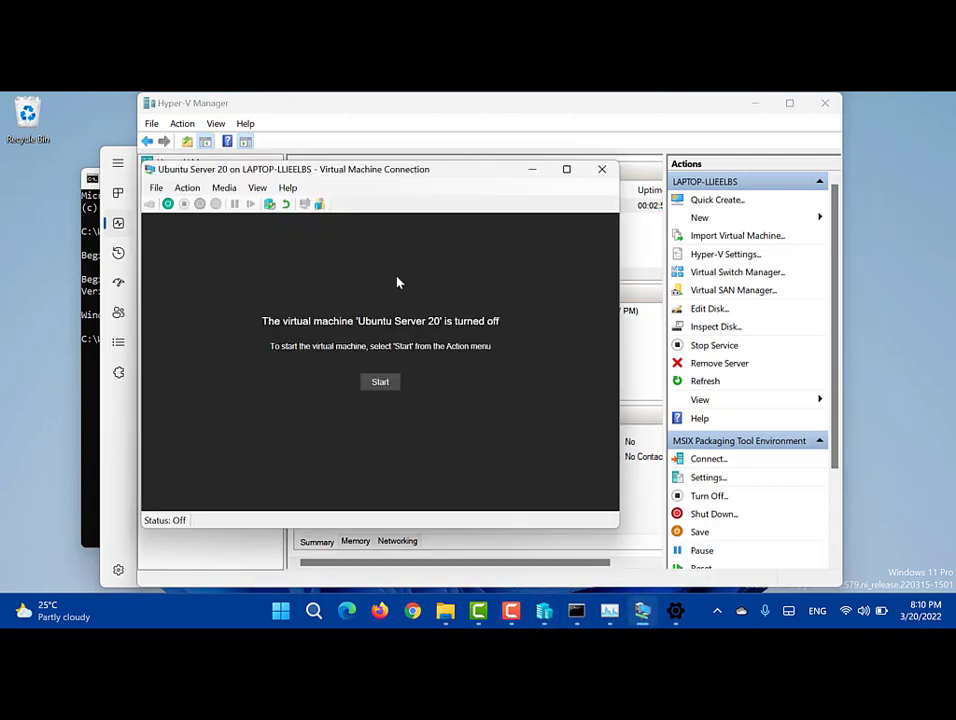
pyautogui.click(418, 116)
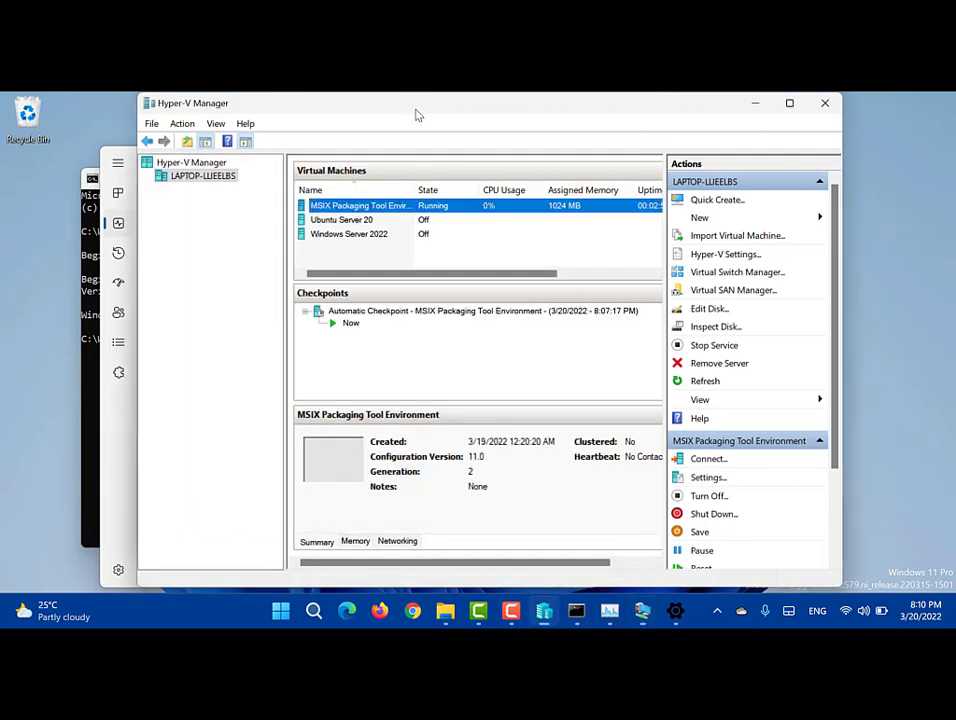
pyautogui.rightClick(373, 205)
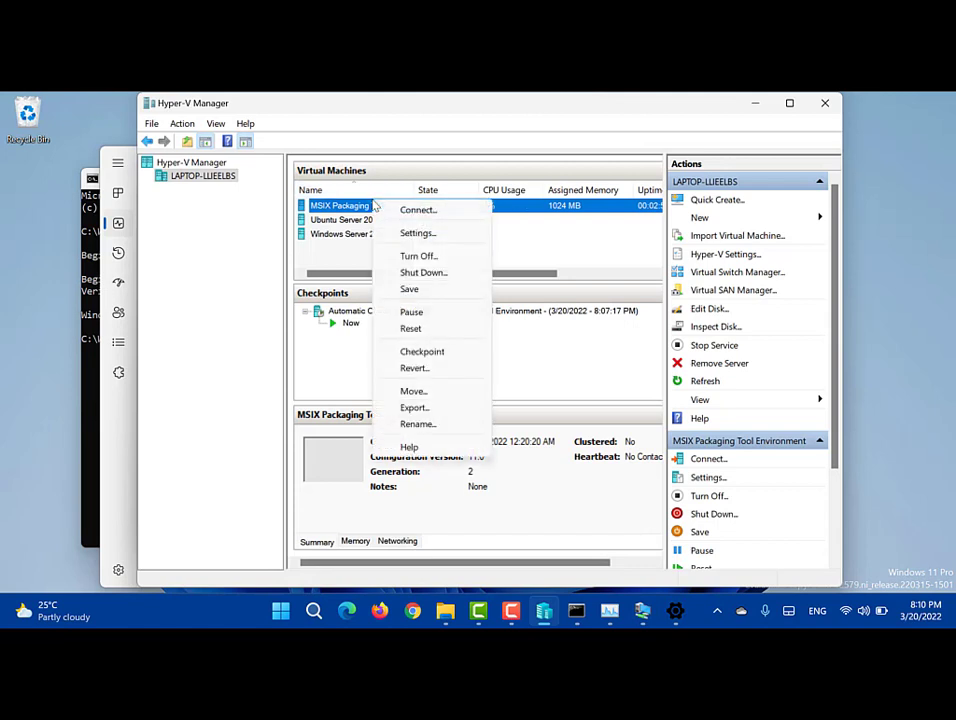
pyautogui.click(391, 273)
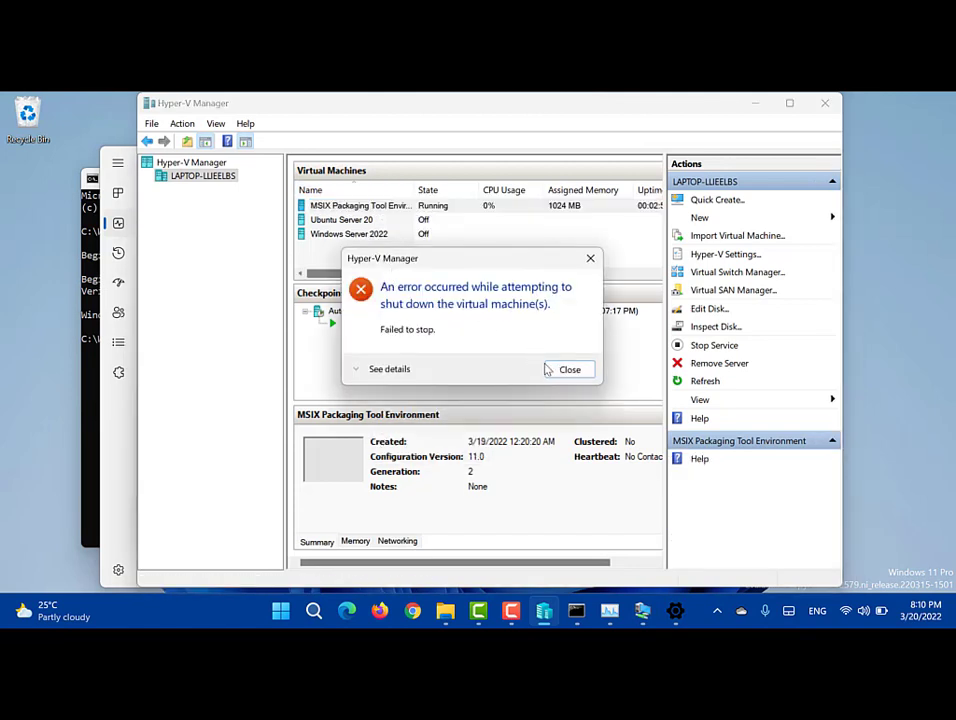
pyautogui.click(568, 370)
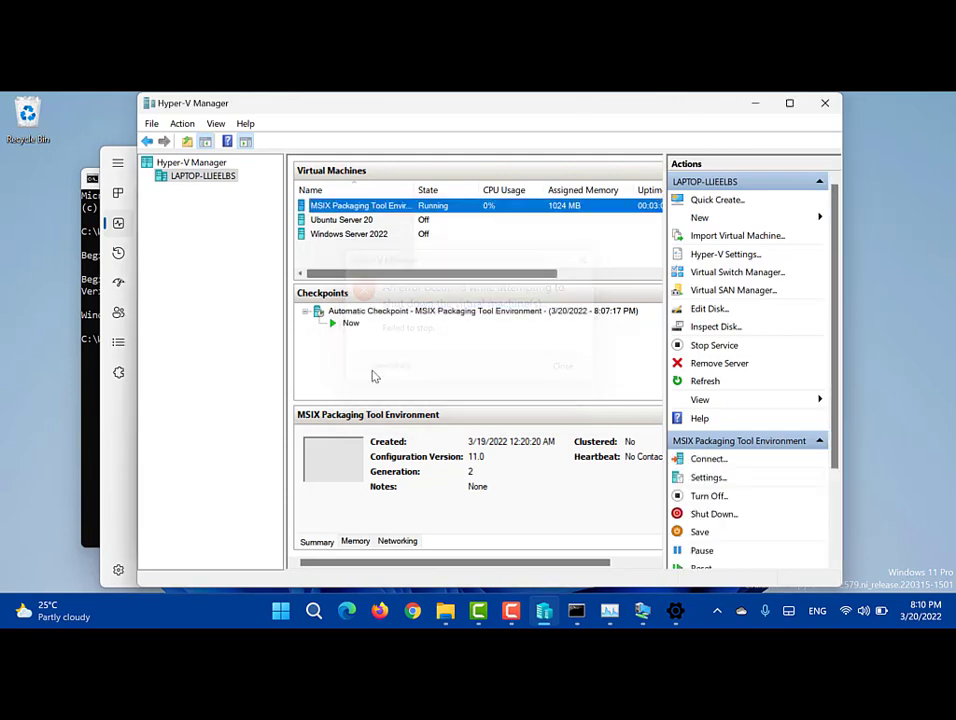
# Step: Close Task Manager and return to the Ubuntu Server 20 connection window
pyautogui.click(113, 397)
pyautogui.click(579, 158)
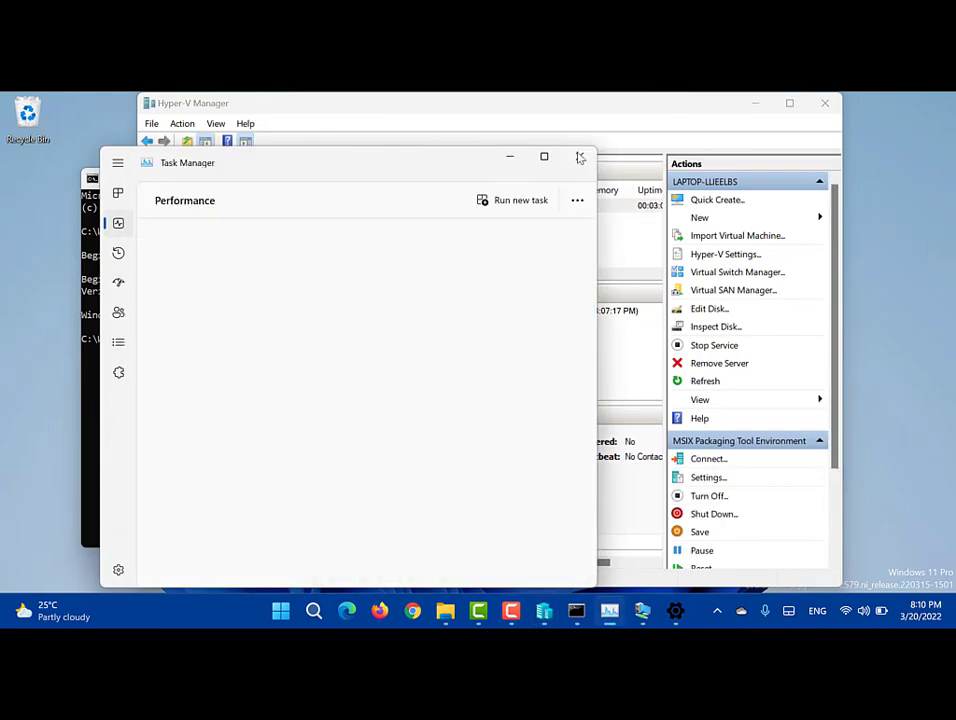
pyautogui.click(626, 614)
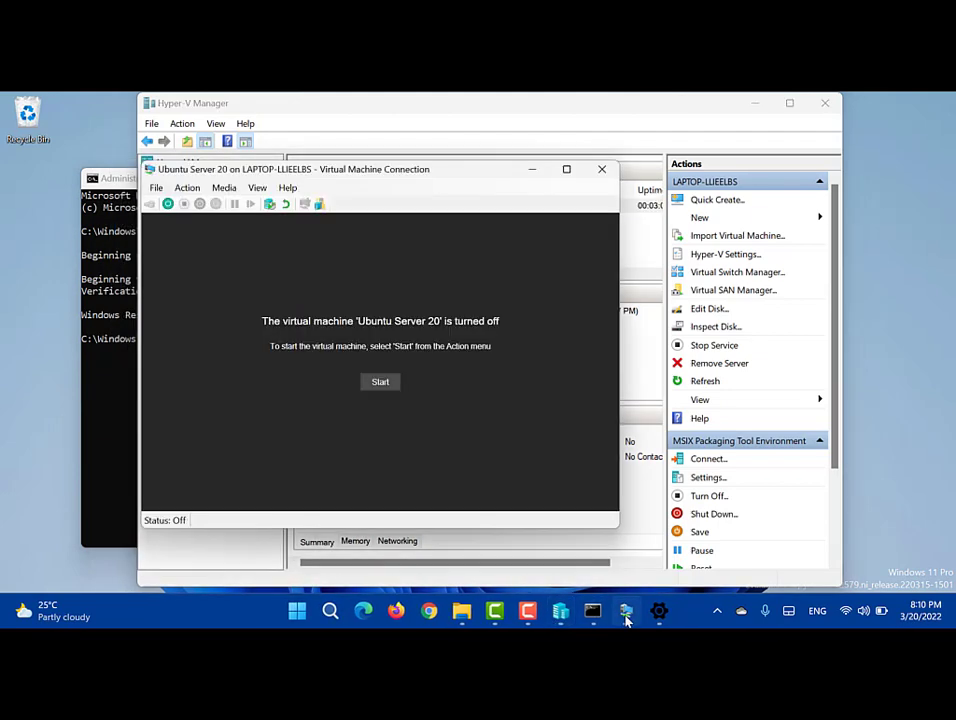
# Step: Start Ubuntu Server 20 from its connection window, answering the automatic checkpoint prompt
pyautogui.click(366, 385)
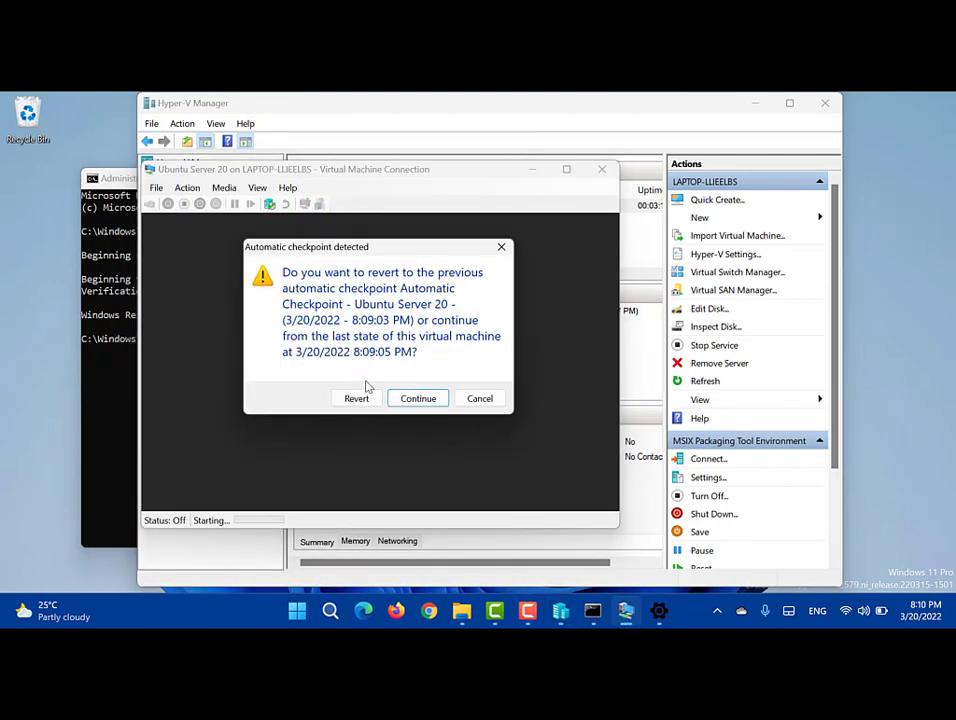
pyautogui.click(366, 386)
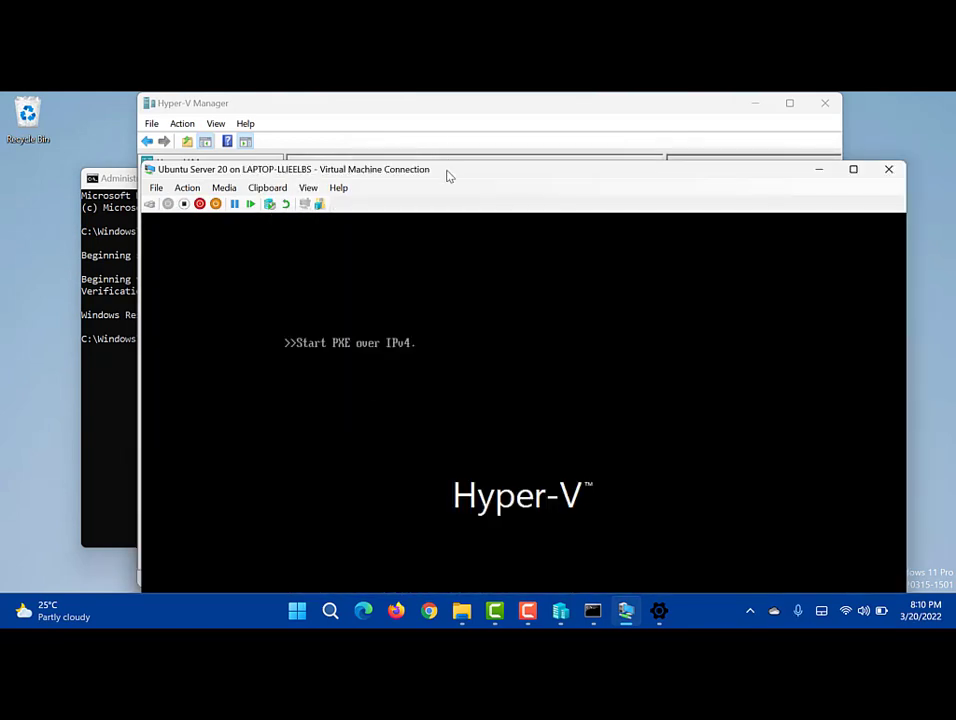
pyautogui.moveTo(448, 176); pyautogui.dragTo(408, 100)
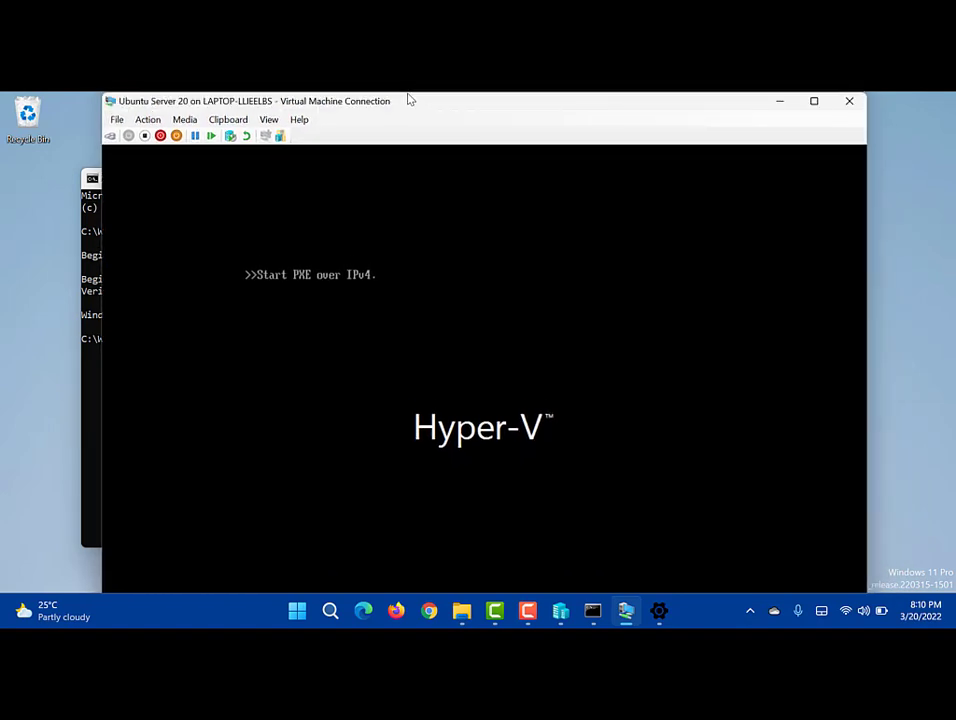